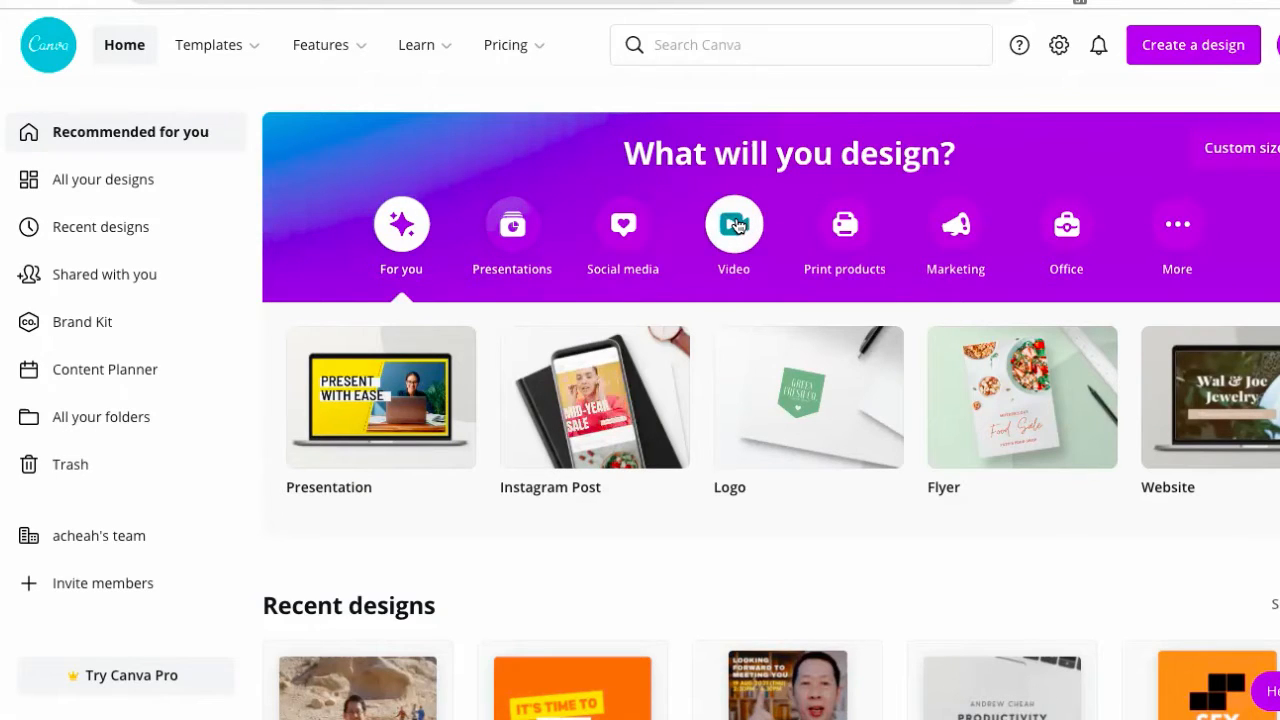
- Create a new 1080 × 1920 px TikTok Video design from the Video formats
click(736, 226)
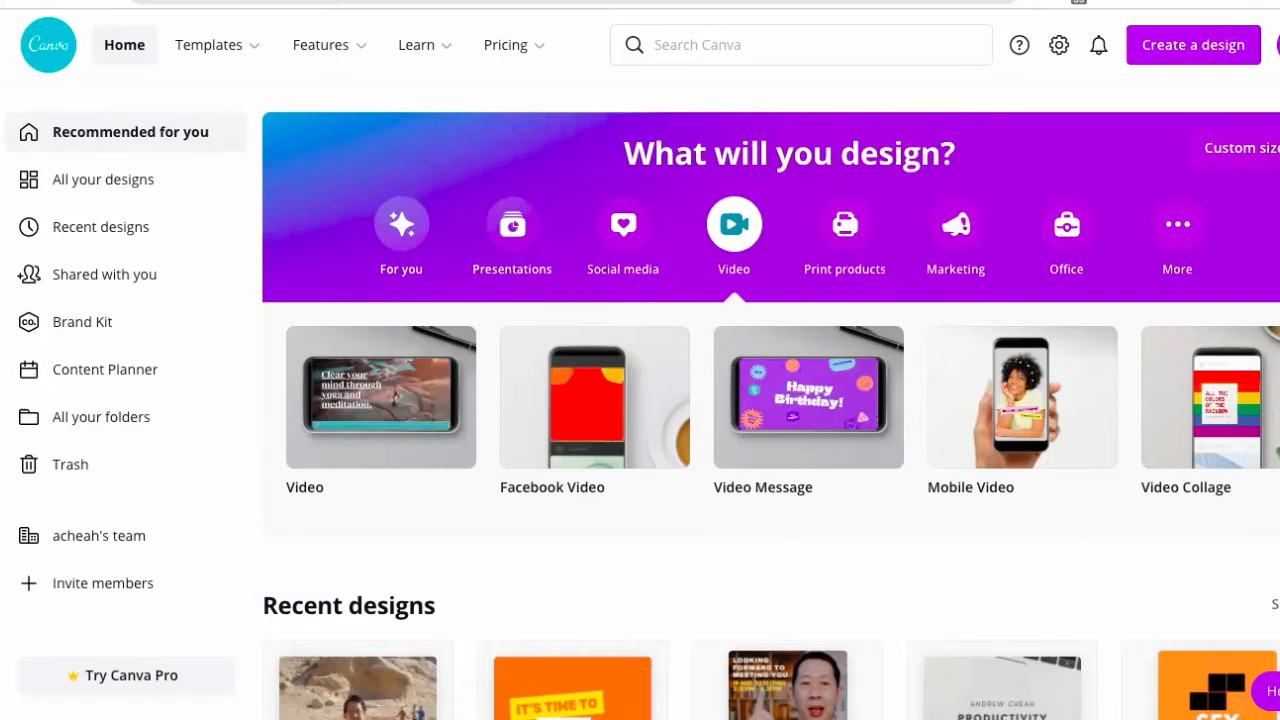
click(1278, 397)
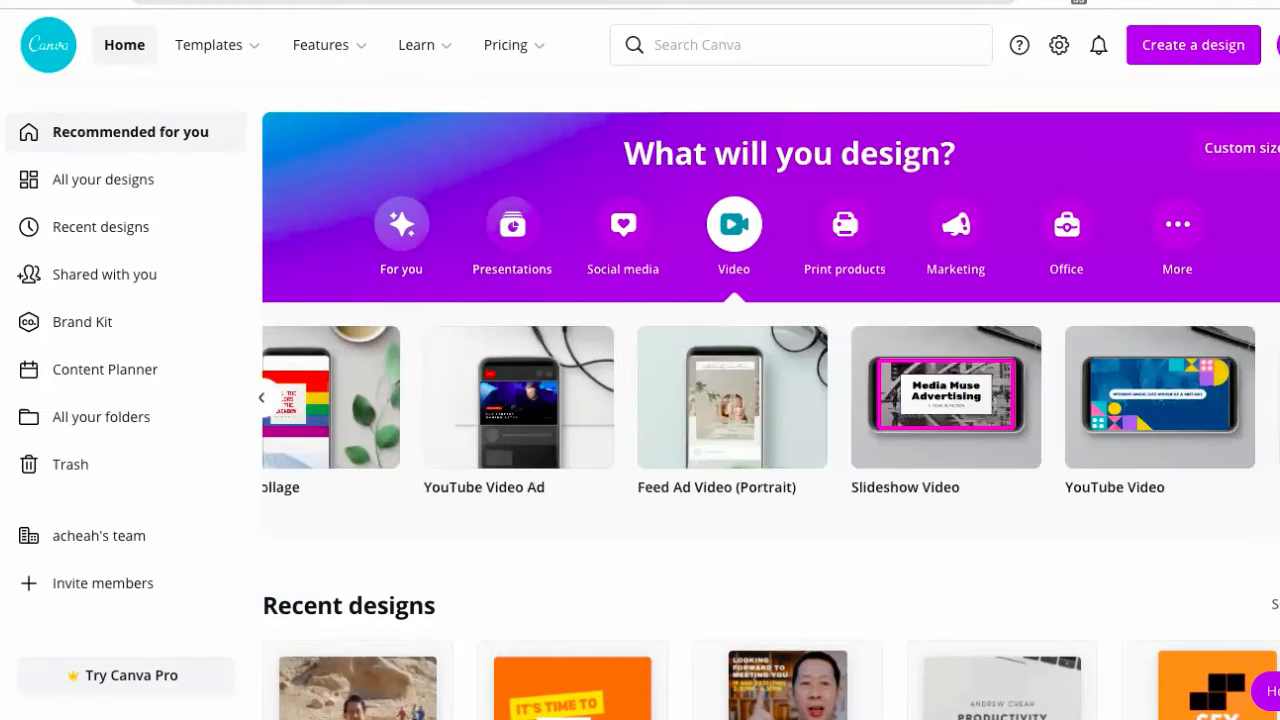
scroll(752, 435, right, 5)
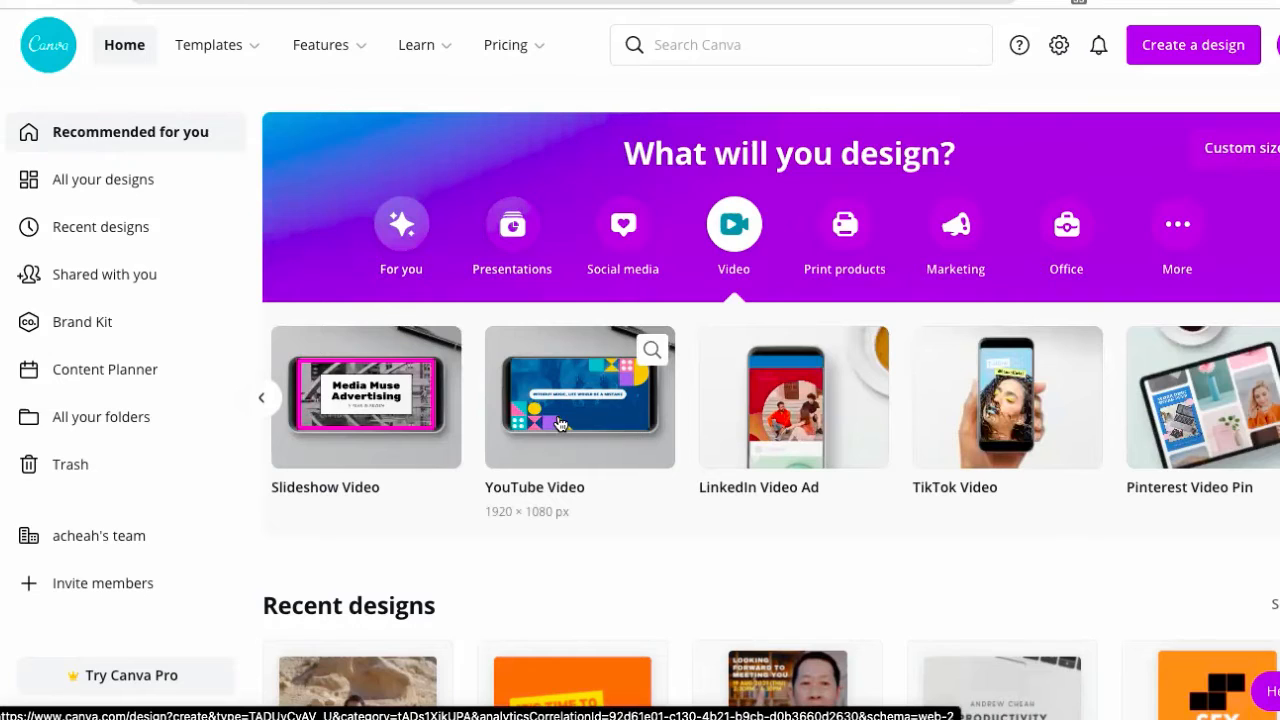
click(985, 400)
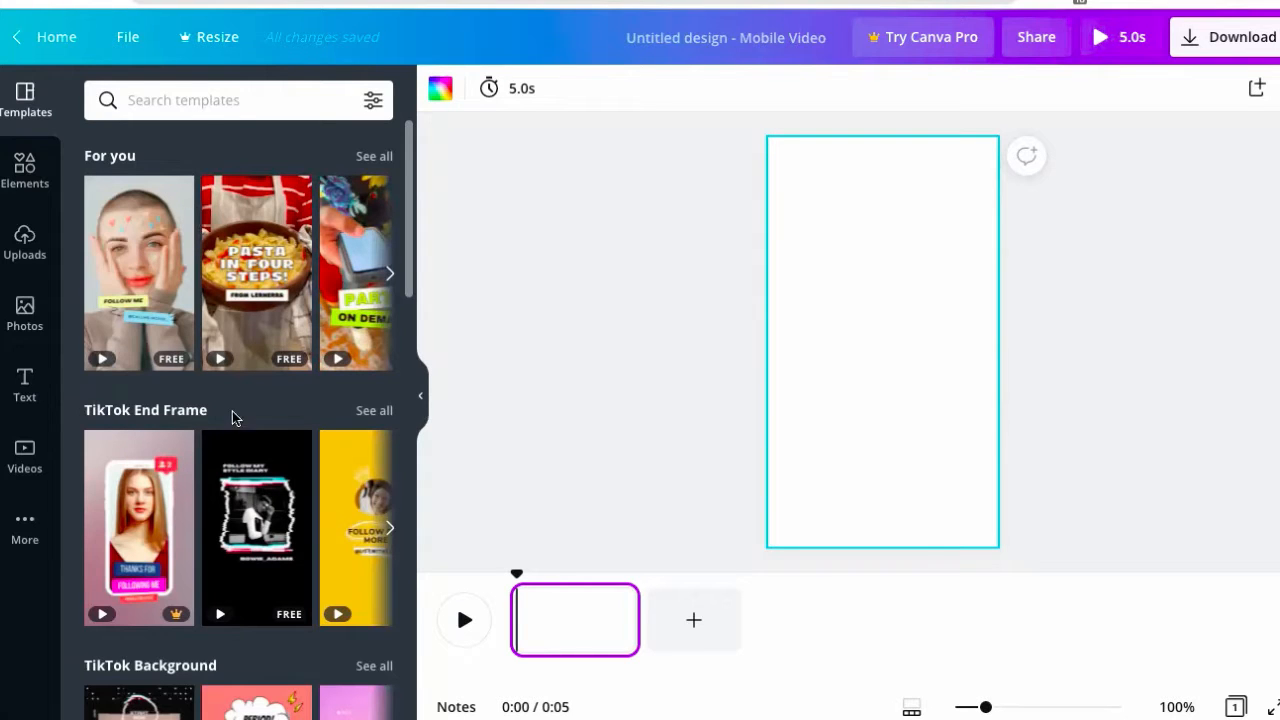
- Open the 11-page 'Pasta in four steps' template from the For you suggestions
scroll(252, 430, down, 2)
scroll(252, 430, up, 2)
click(372, 156)
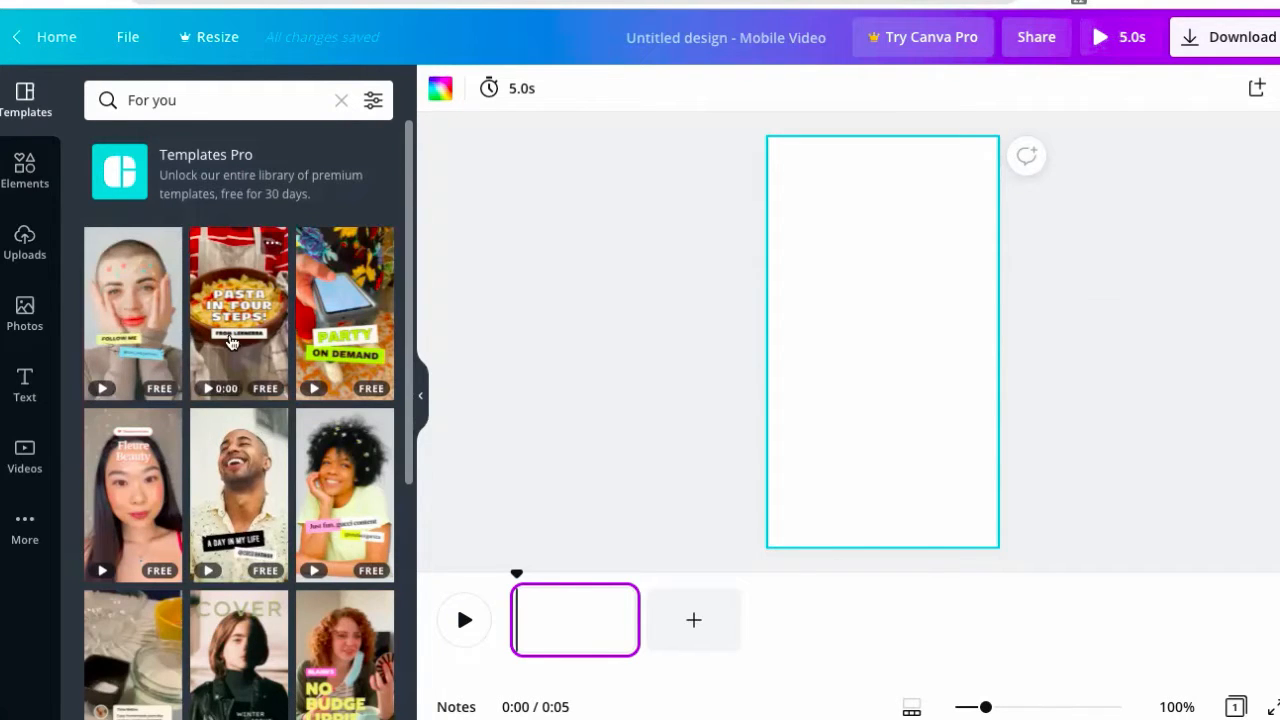
click(230, 341)
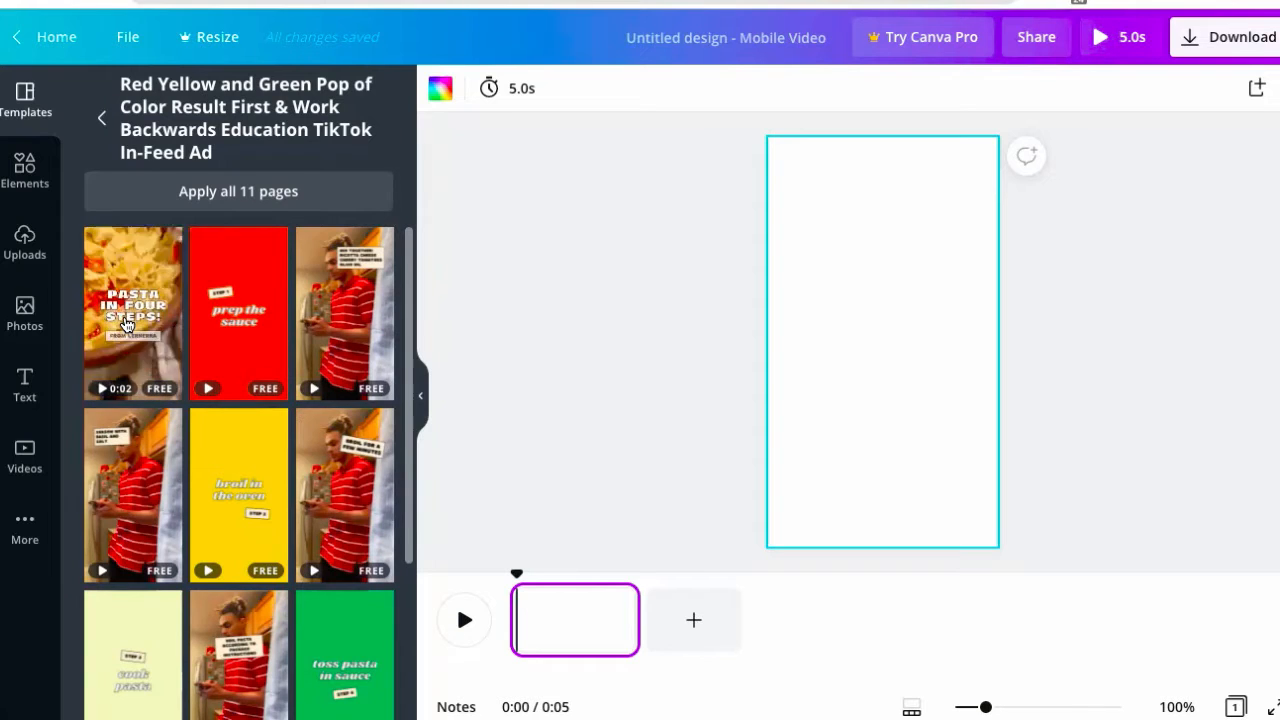
- Apply the 'Pasta in four steps!' intro clip to the blank first page and play it
click(126, 325)
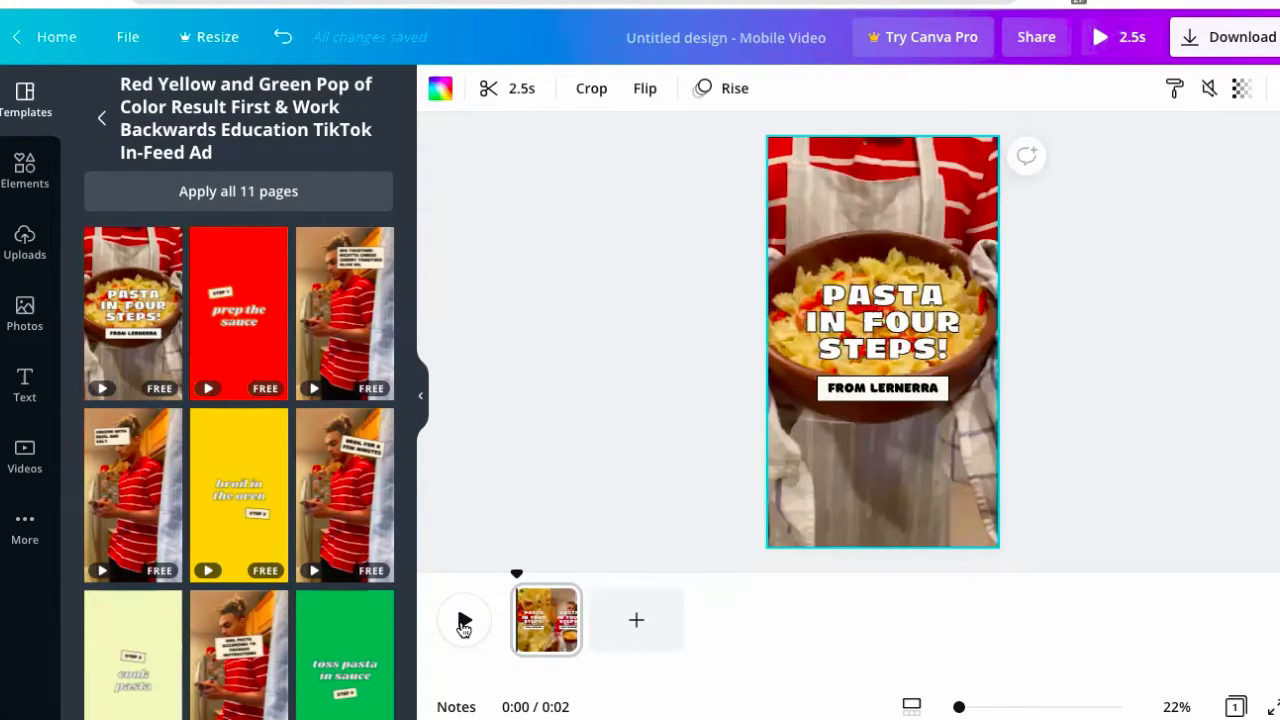
click(463, 622)
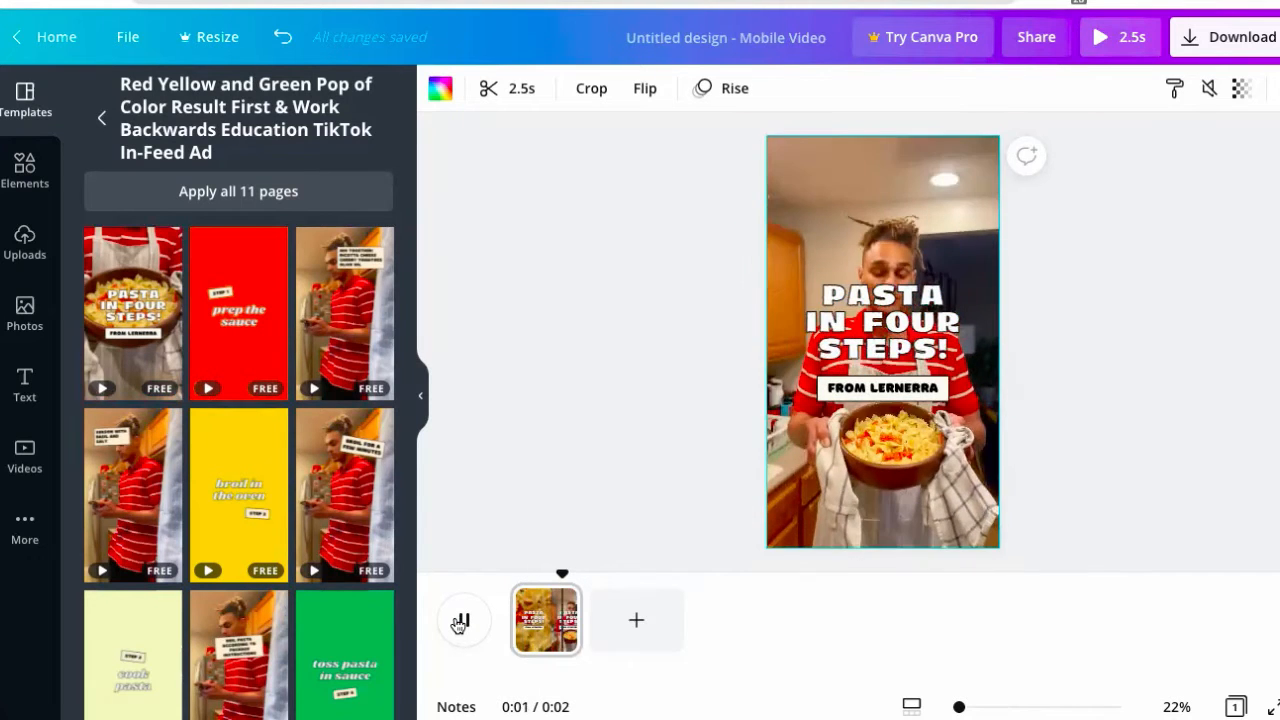
mouse_move(880, 220)
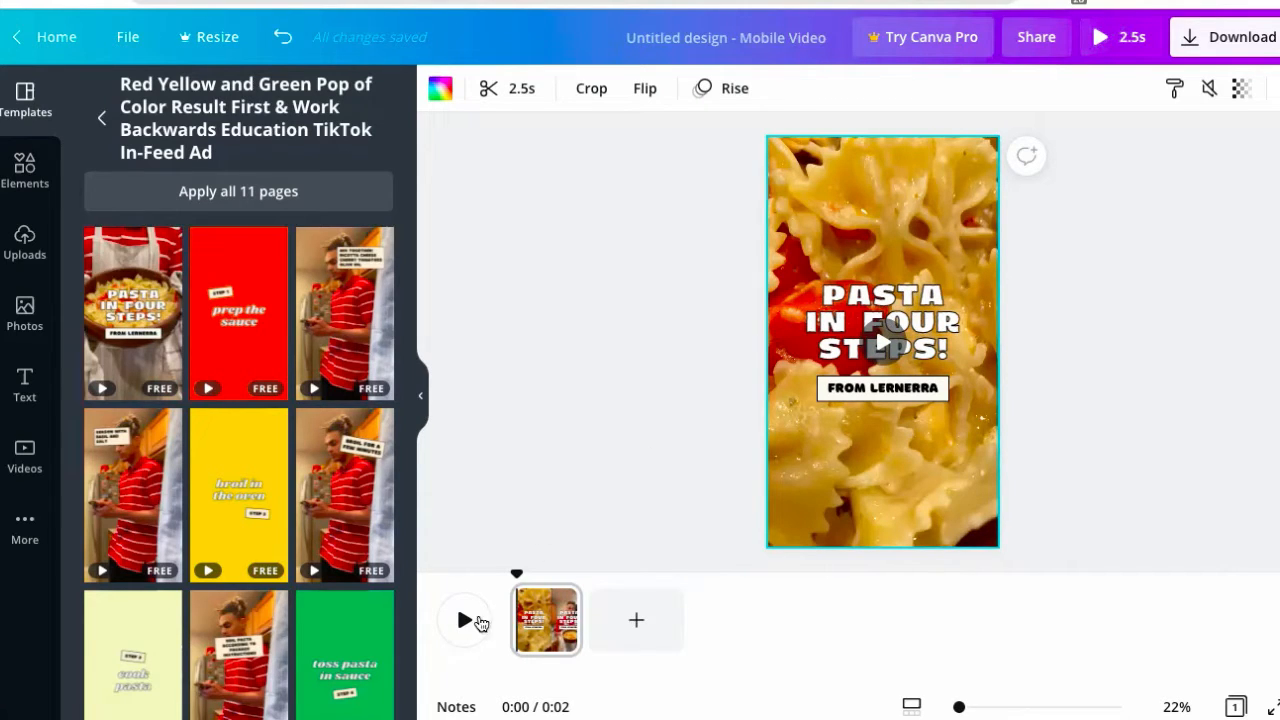
scroll(266, 582, down, 2)
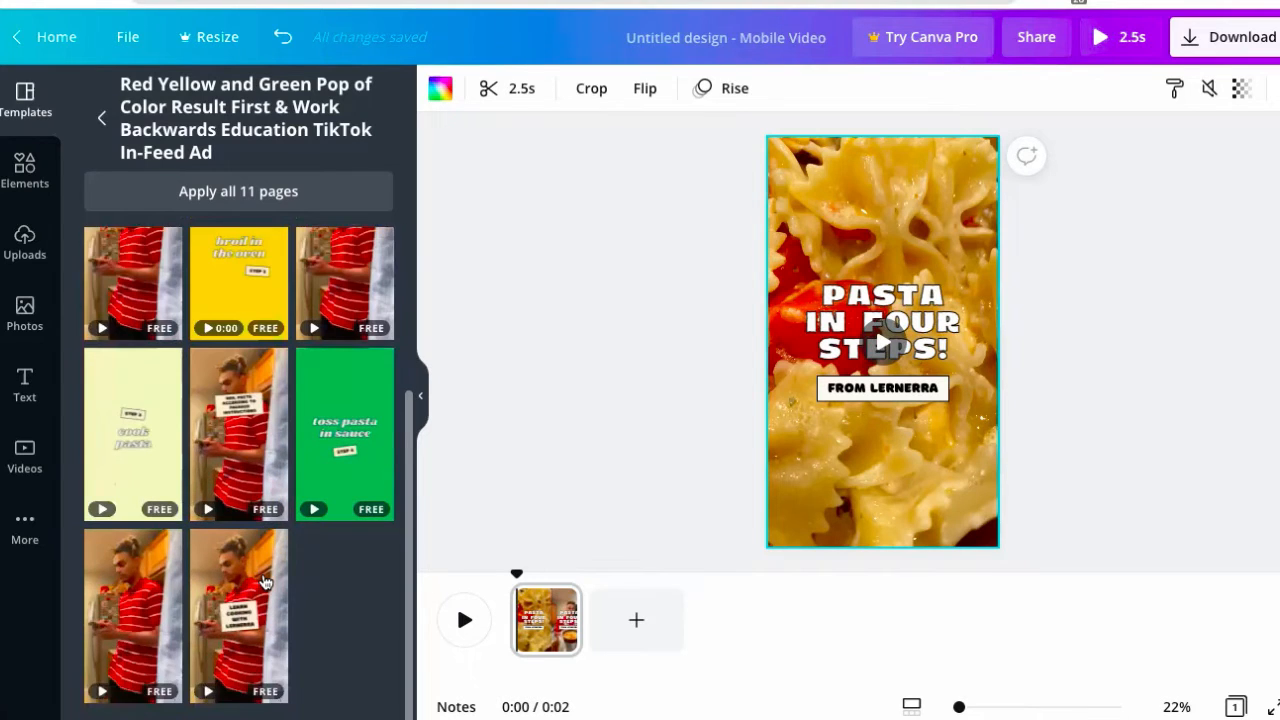
scroll(266, 582, up, 1)
scroll(266, 582, up, 1)
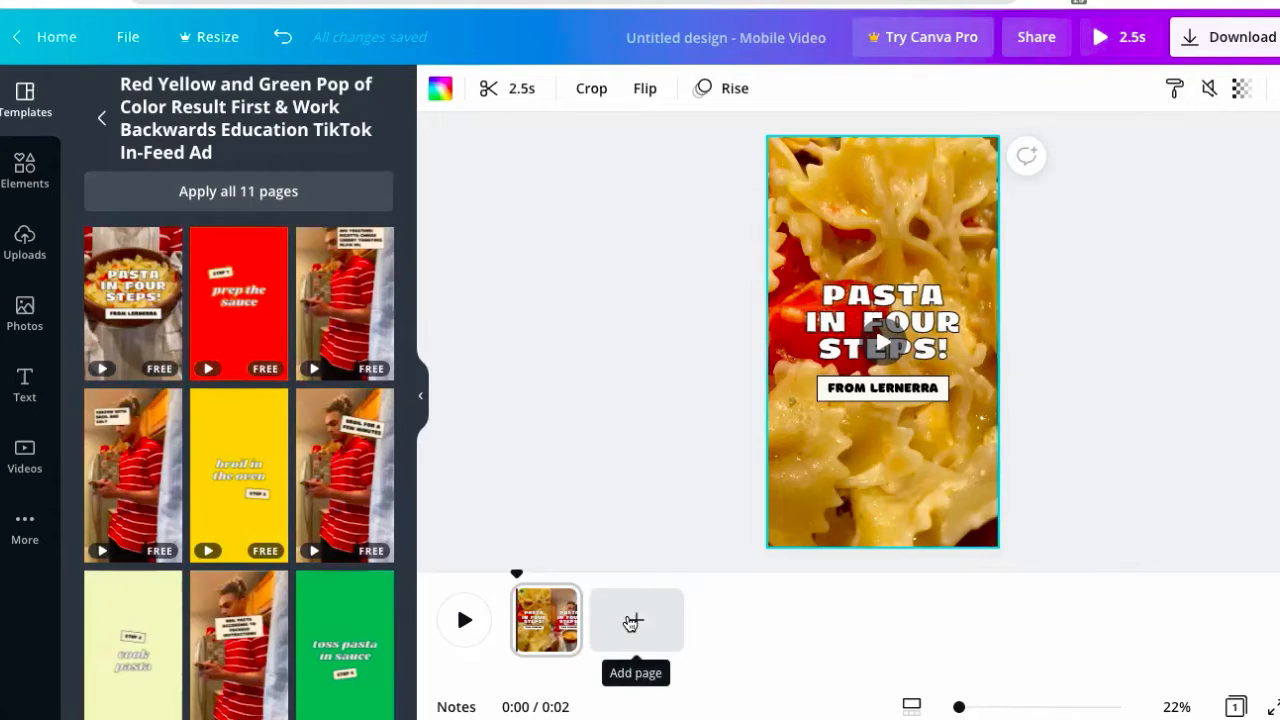
- Add three pages with the 'prep the sauce', 'broil in the oven' and 'cook pasta' screens
click(634, 620)
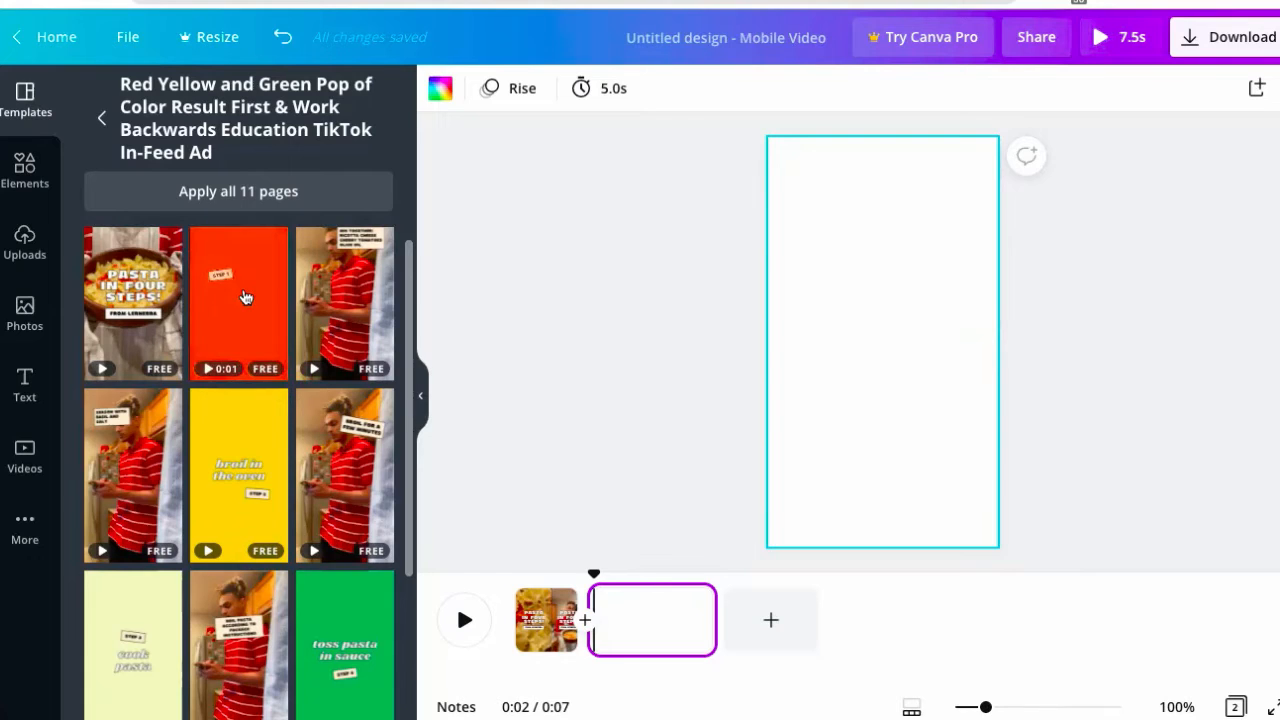
click(225, 292)
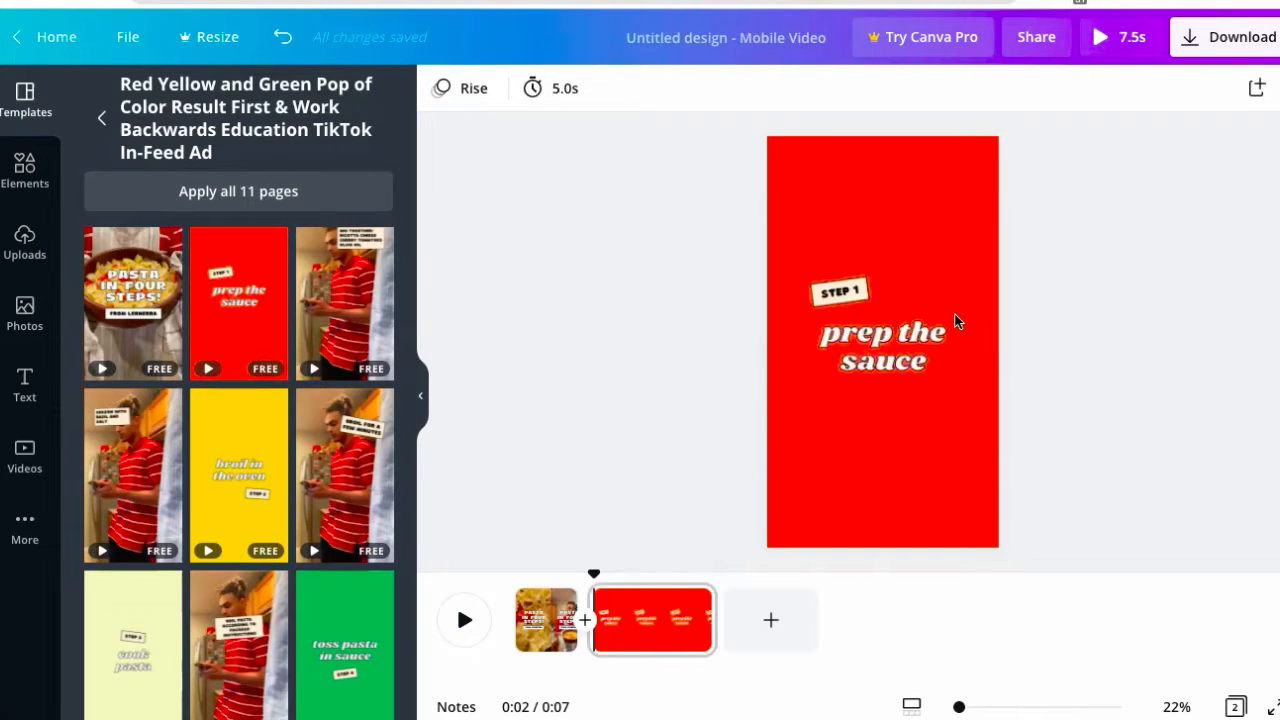
click(853, 311)
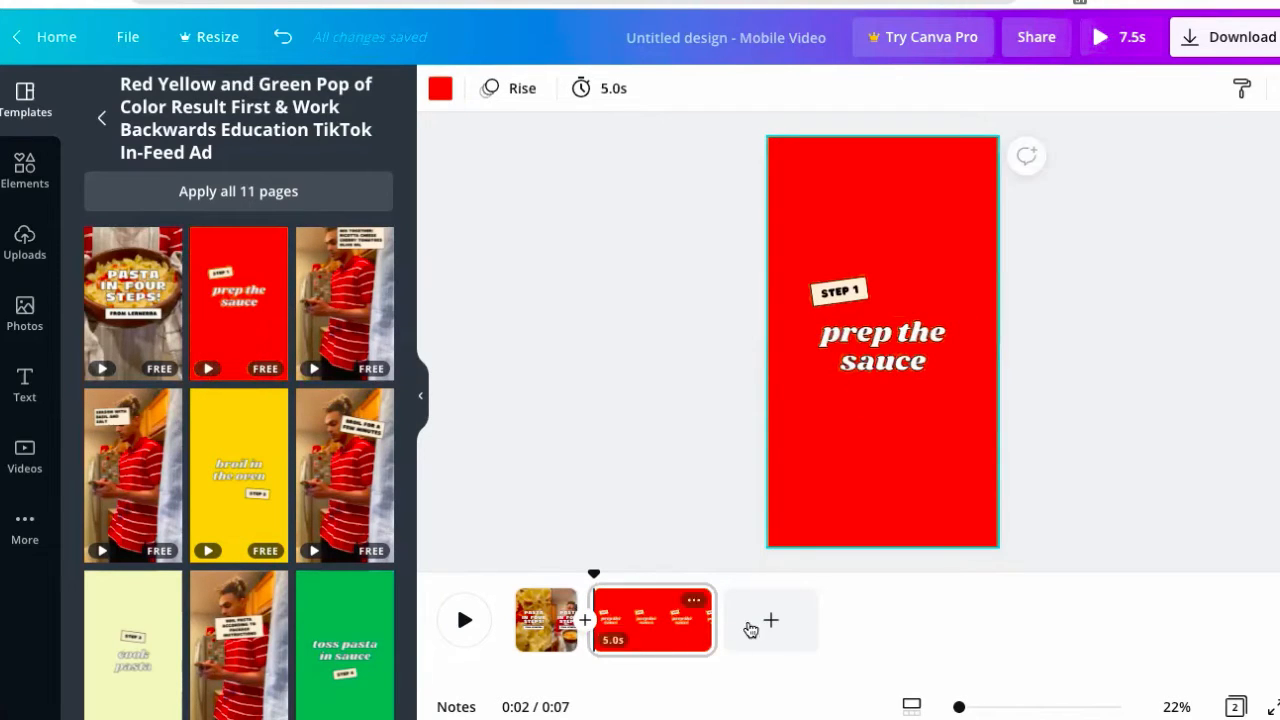
click(771, 628)
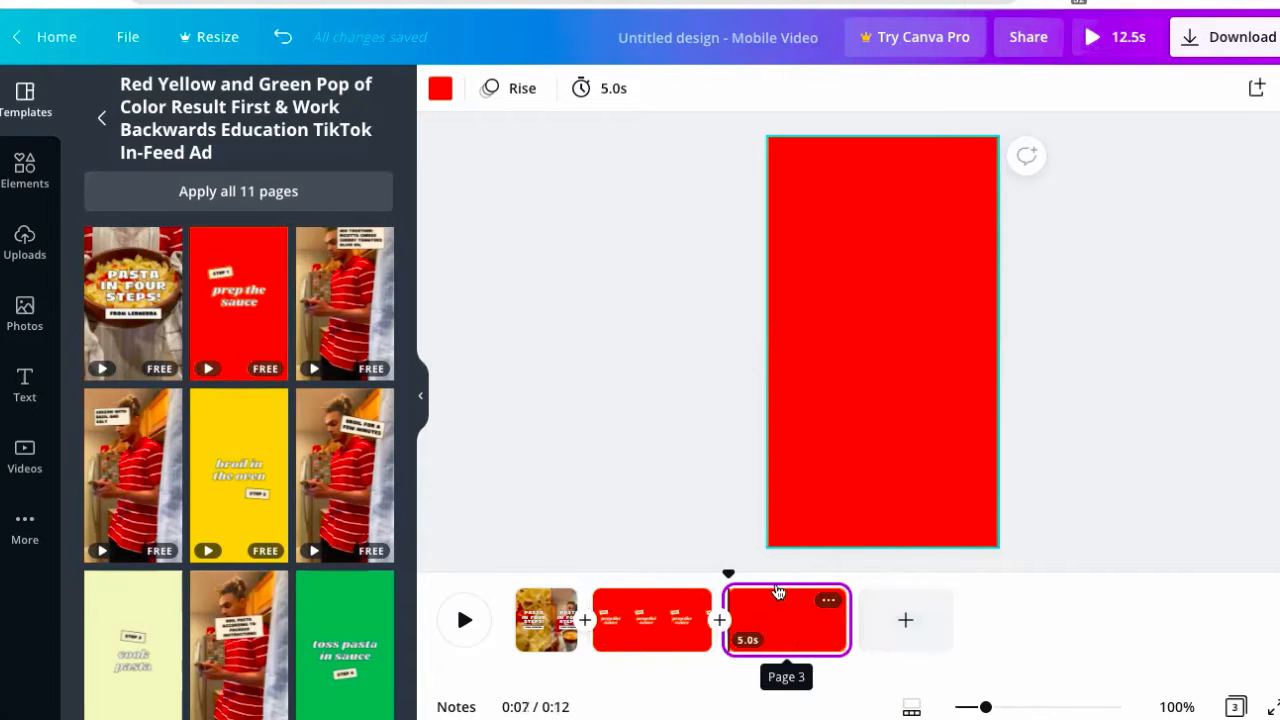
click(250, 488)
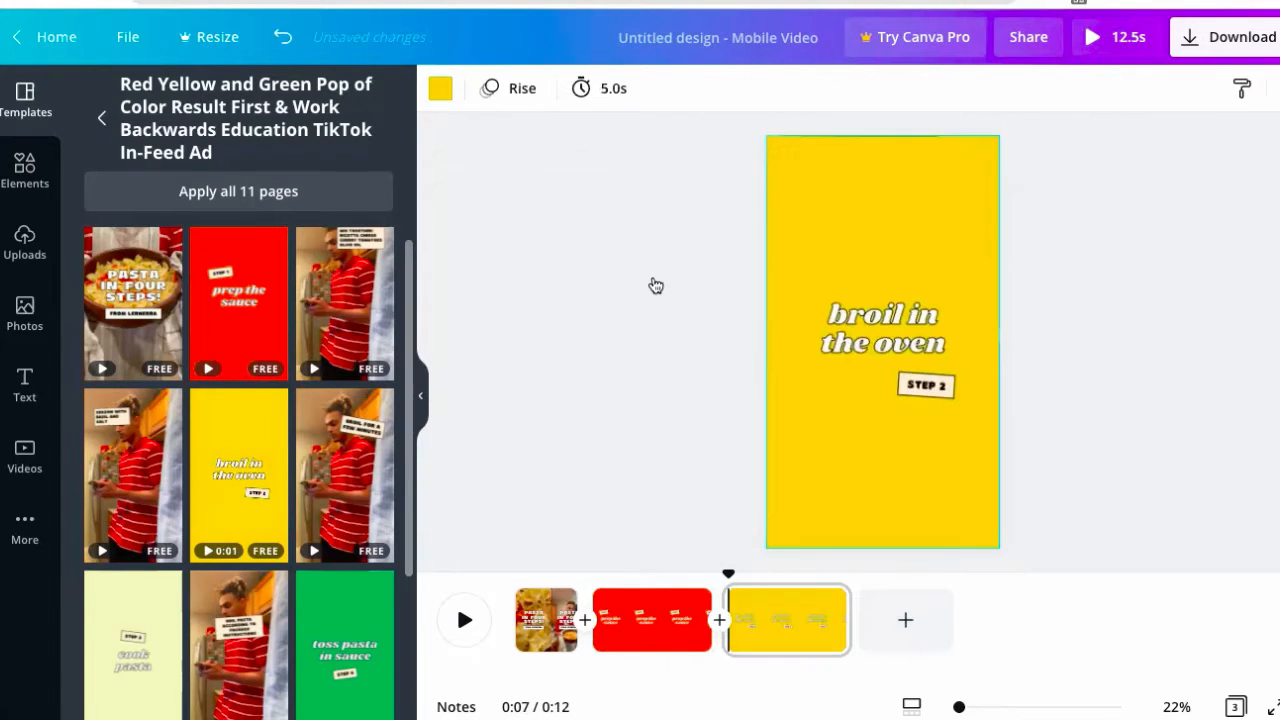
click(905, 623)
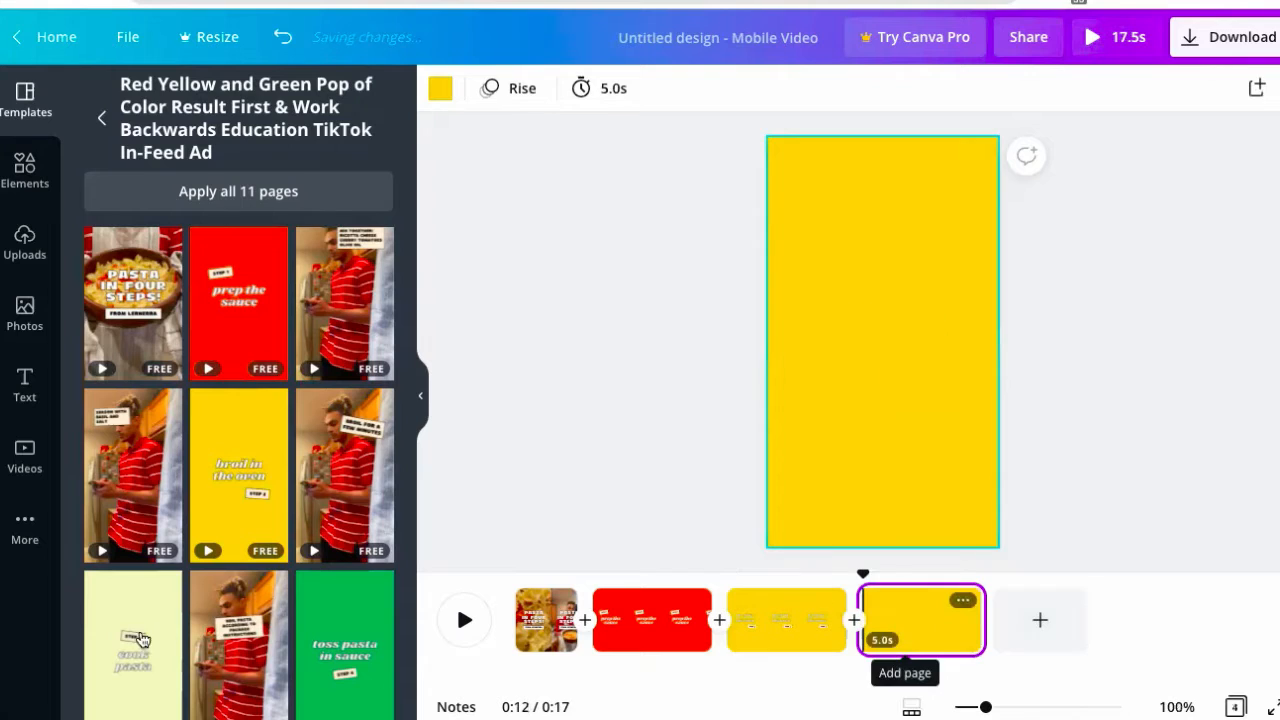
click(118, 640)
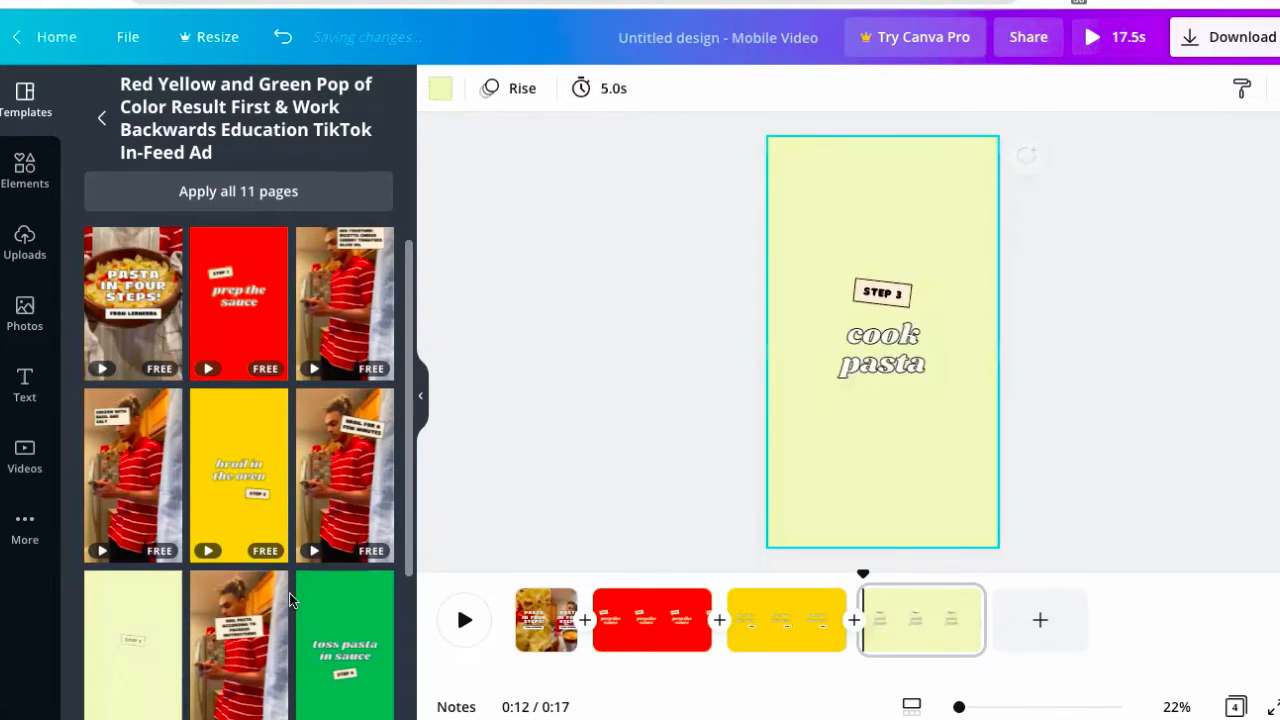
scroll(331, 568, down, 3)
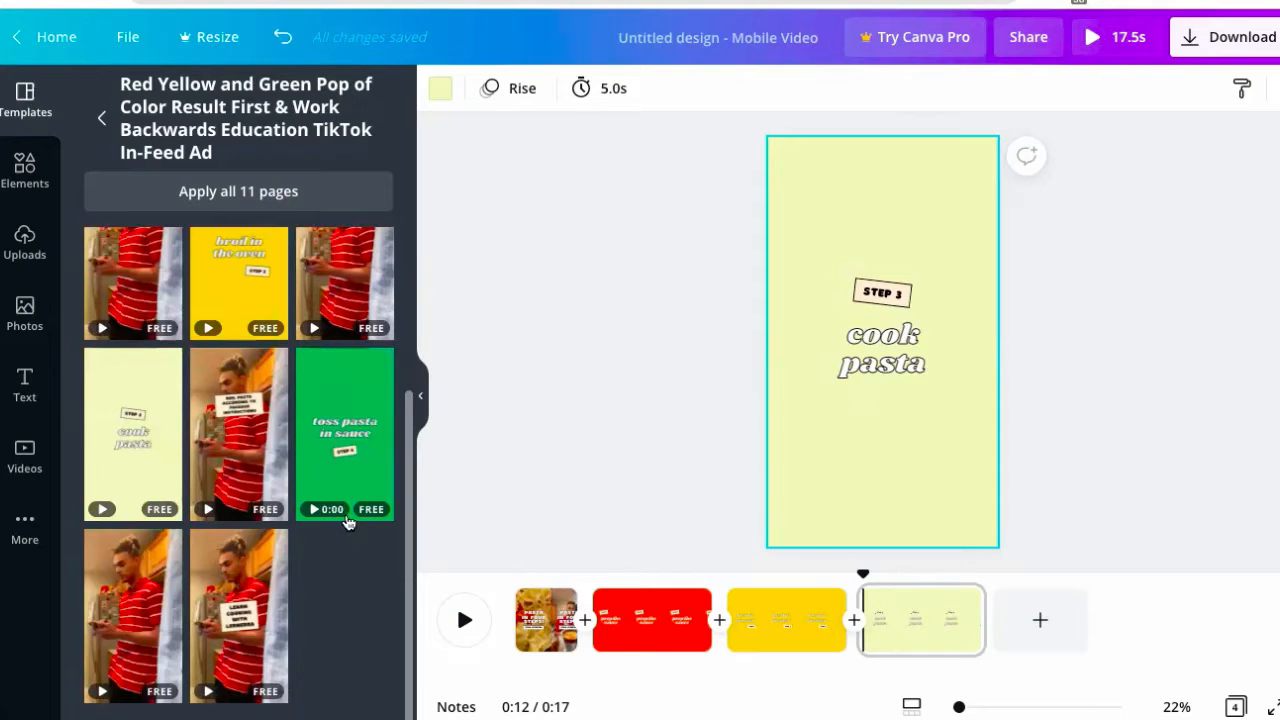
click(101, 118)
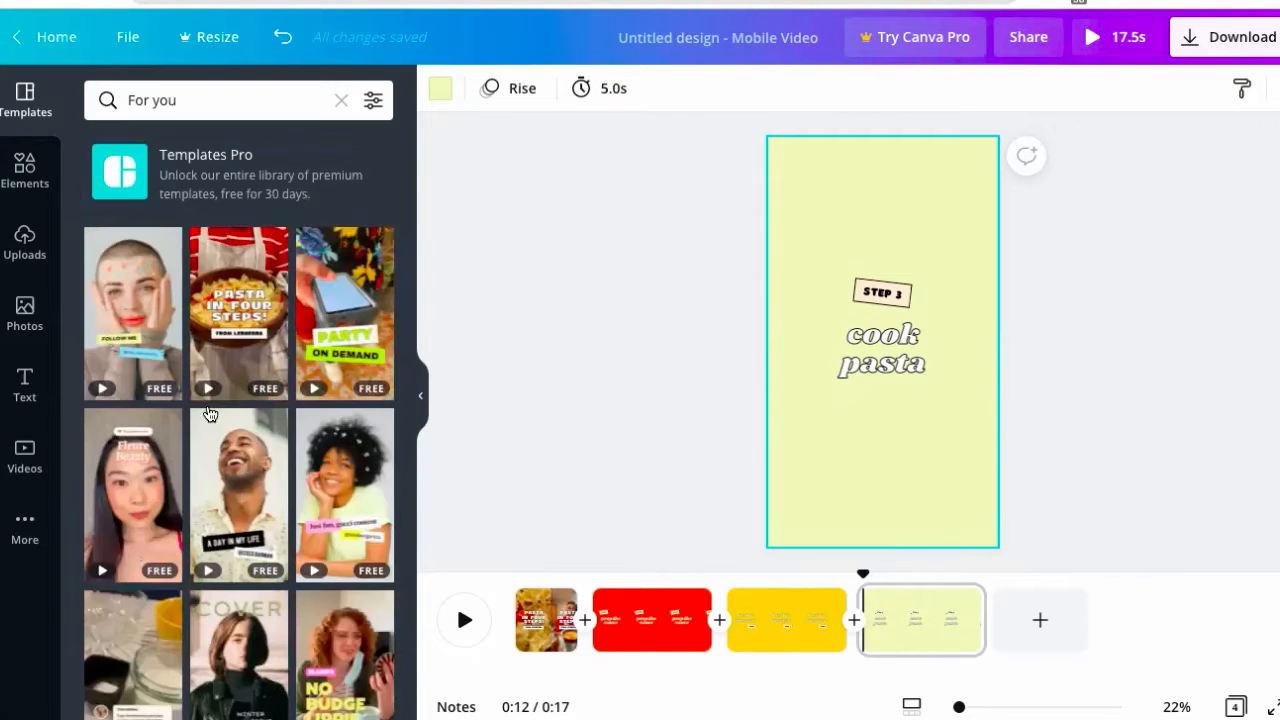
- Put the yellow 'Follow for more' TikTok end frame on a new fifth page, undoing the cook pasta overwrite
scroll(213, 289, down, 4)
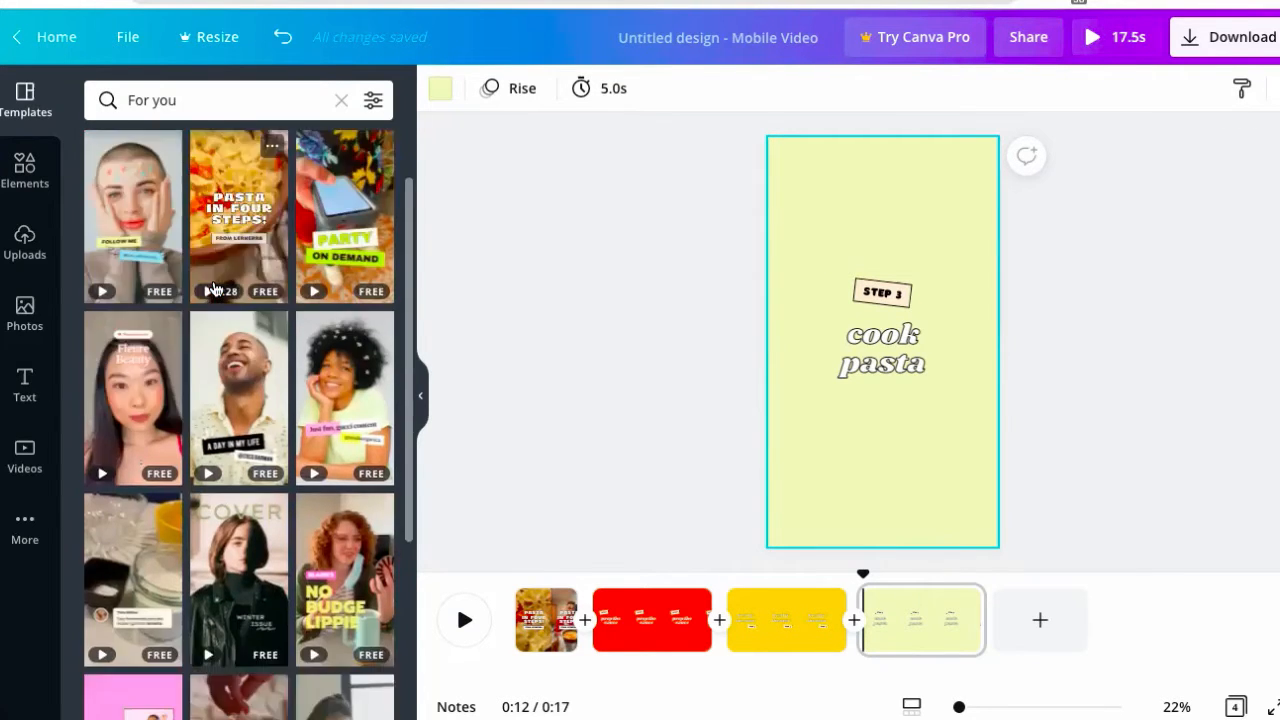
scroll(213, 289, up, 4)
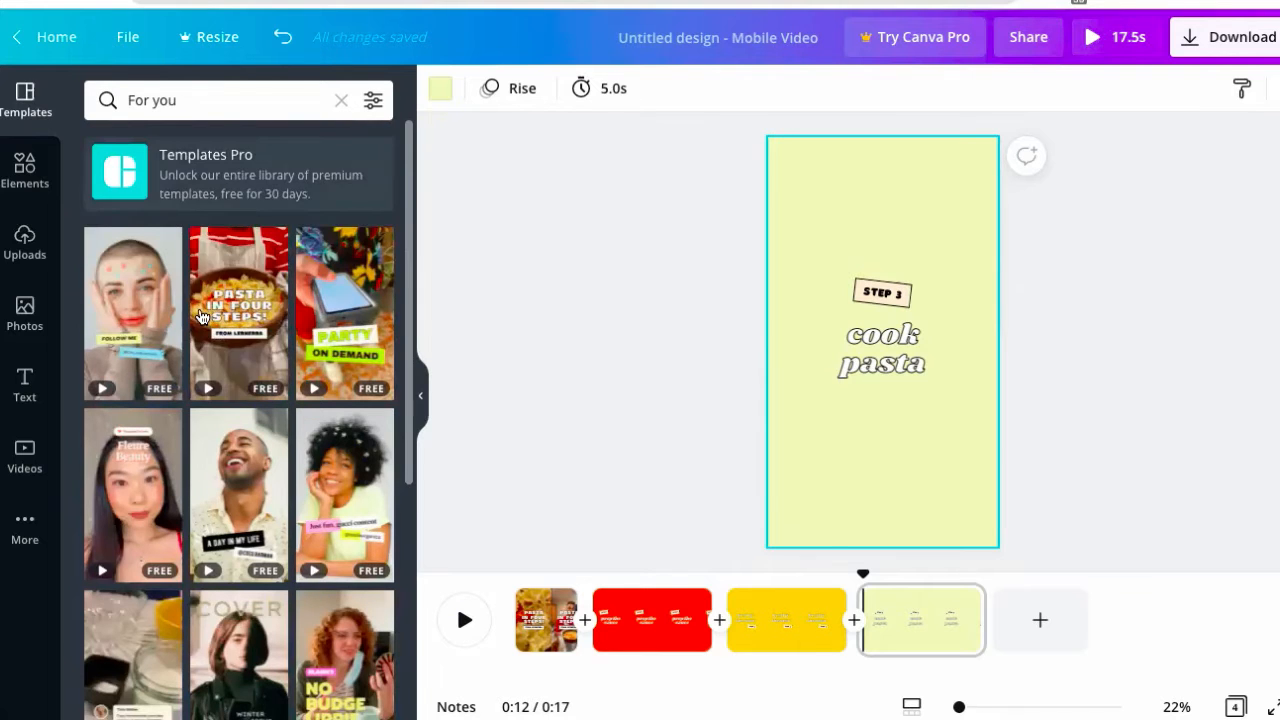
scroll(201, 317, down, 6)
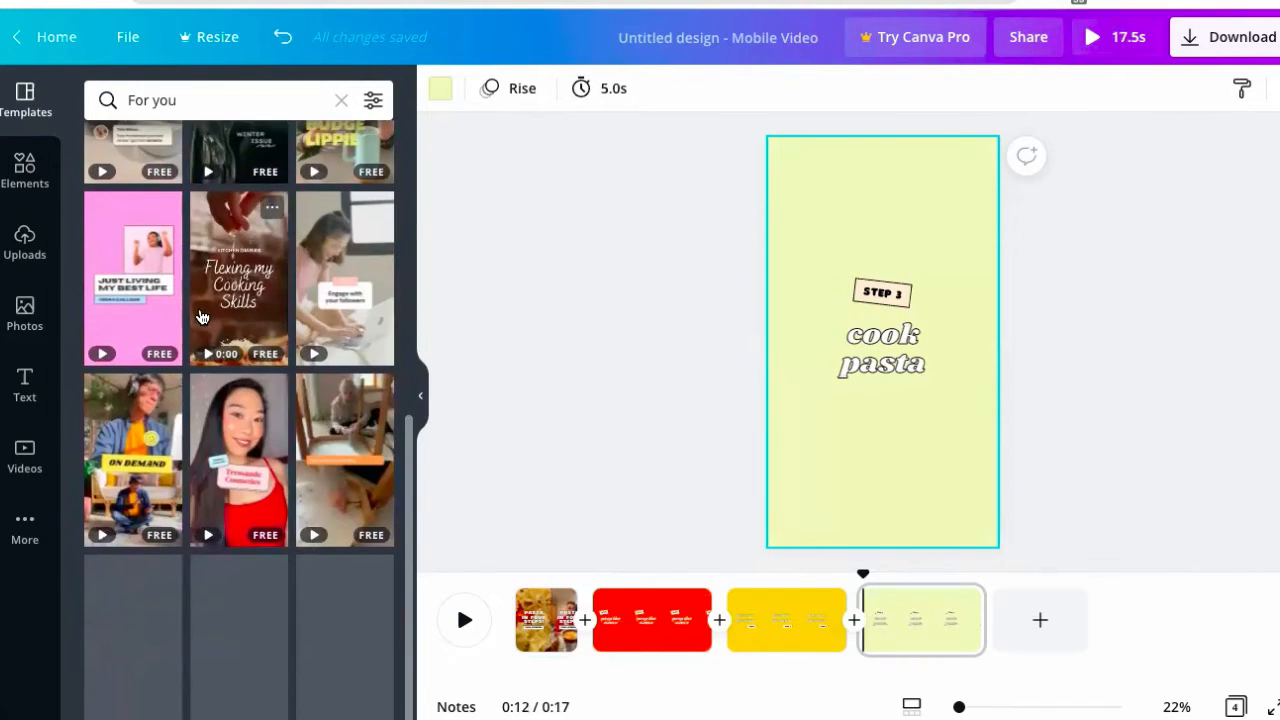
scroll(194, 277, up, 6)
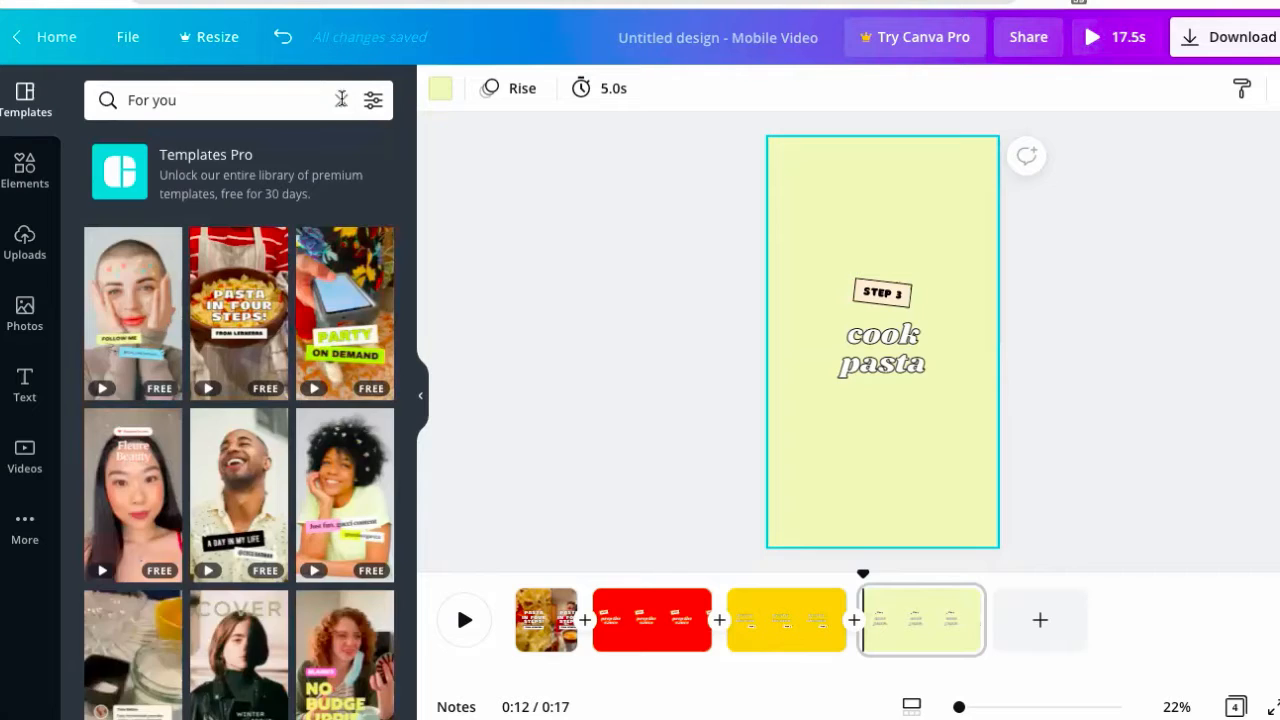
click(343, 104)
click(374, 411)
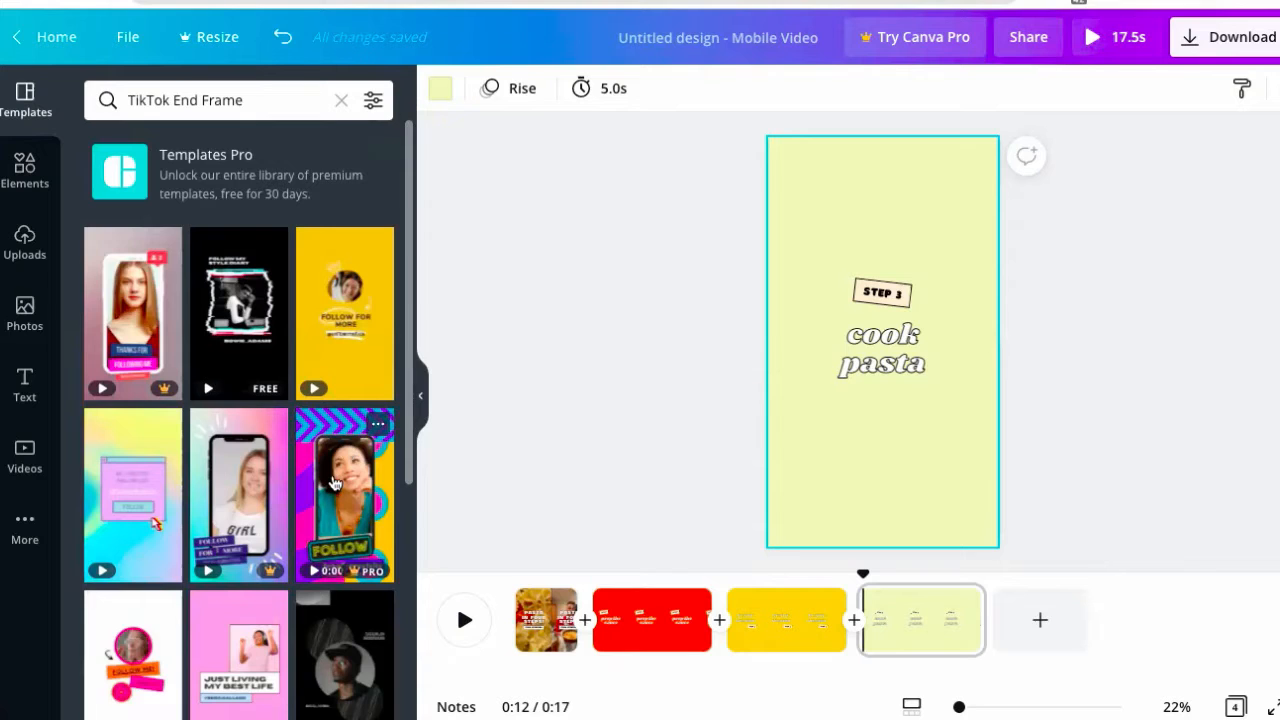
scroll(334, 483, down, 2)
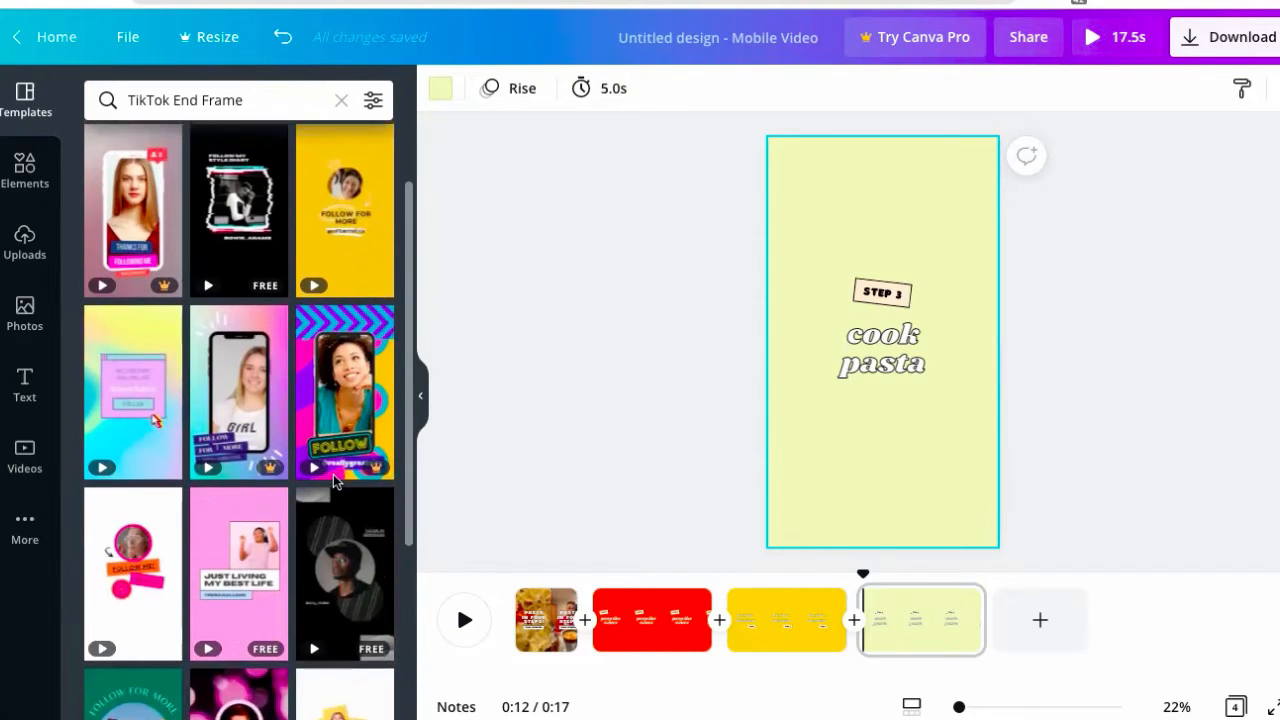
scroll(346, 298, up, 1)
click(346, 298)
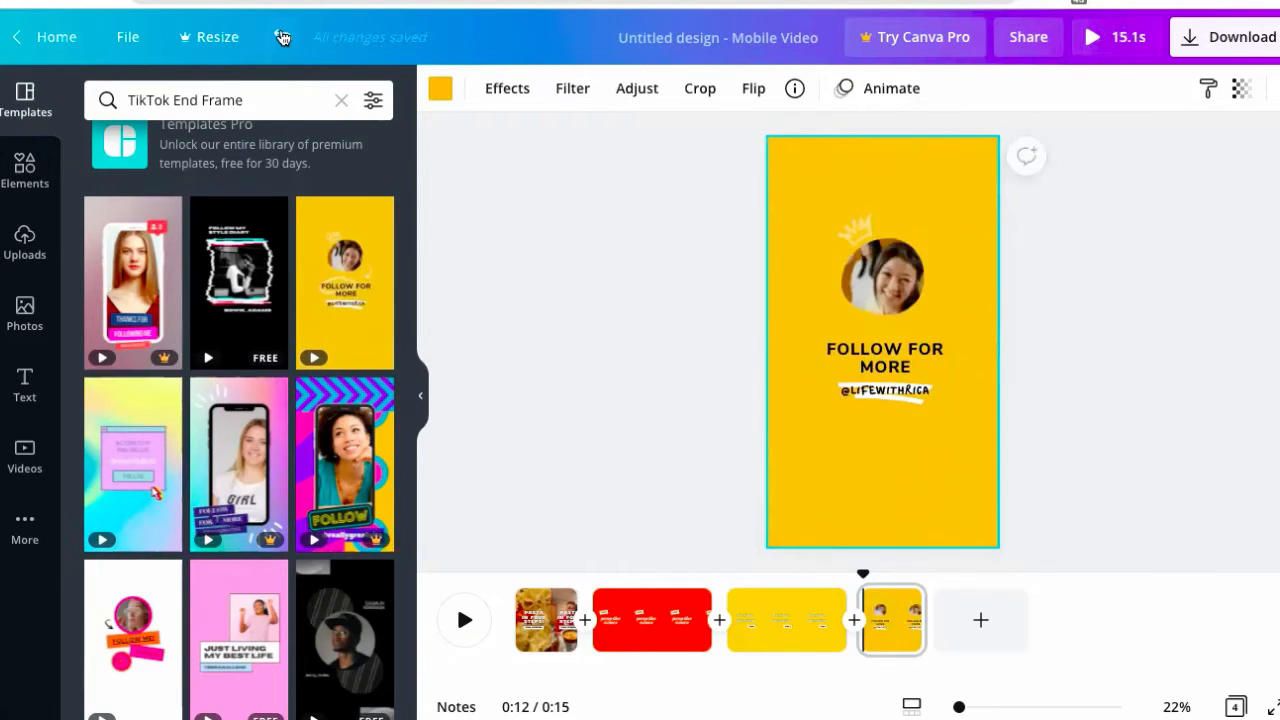
click(282, 37)
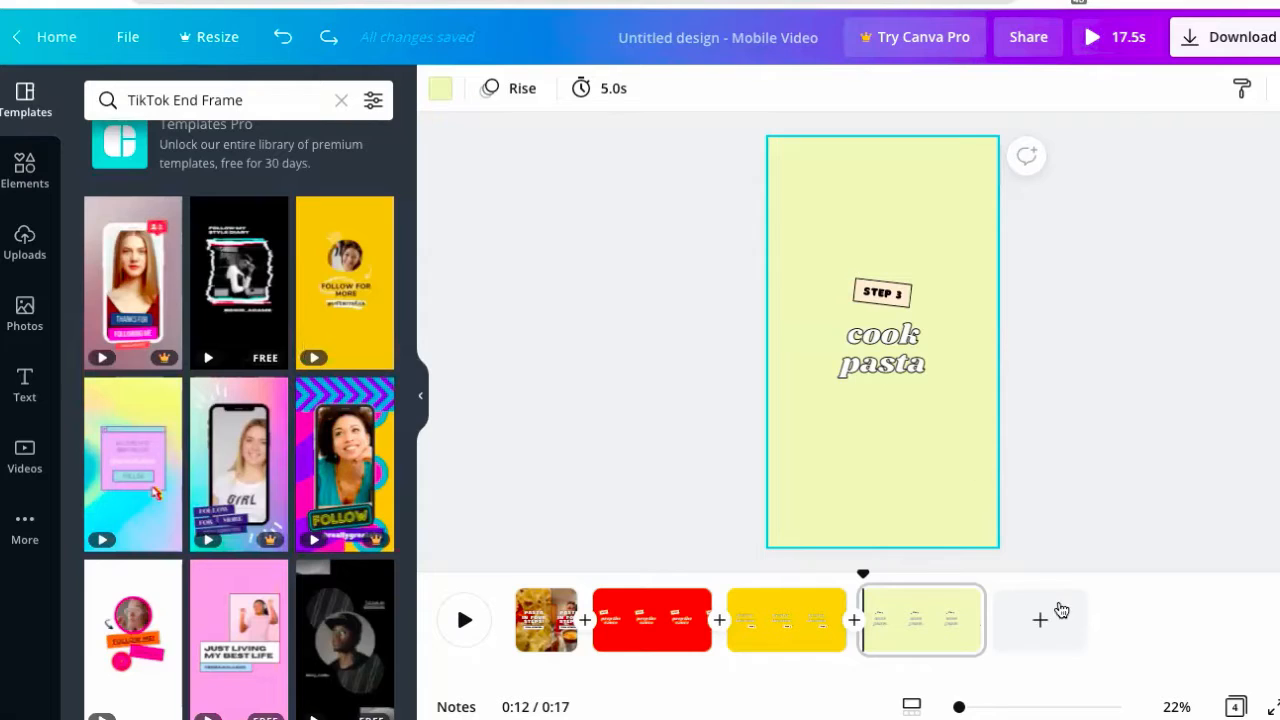
click(1040, 620)
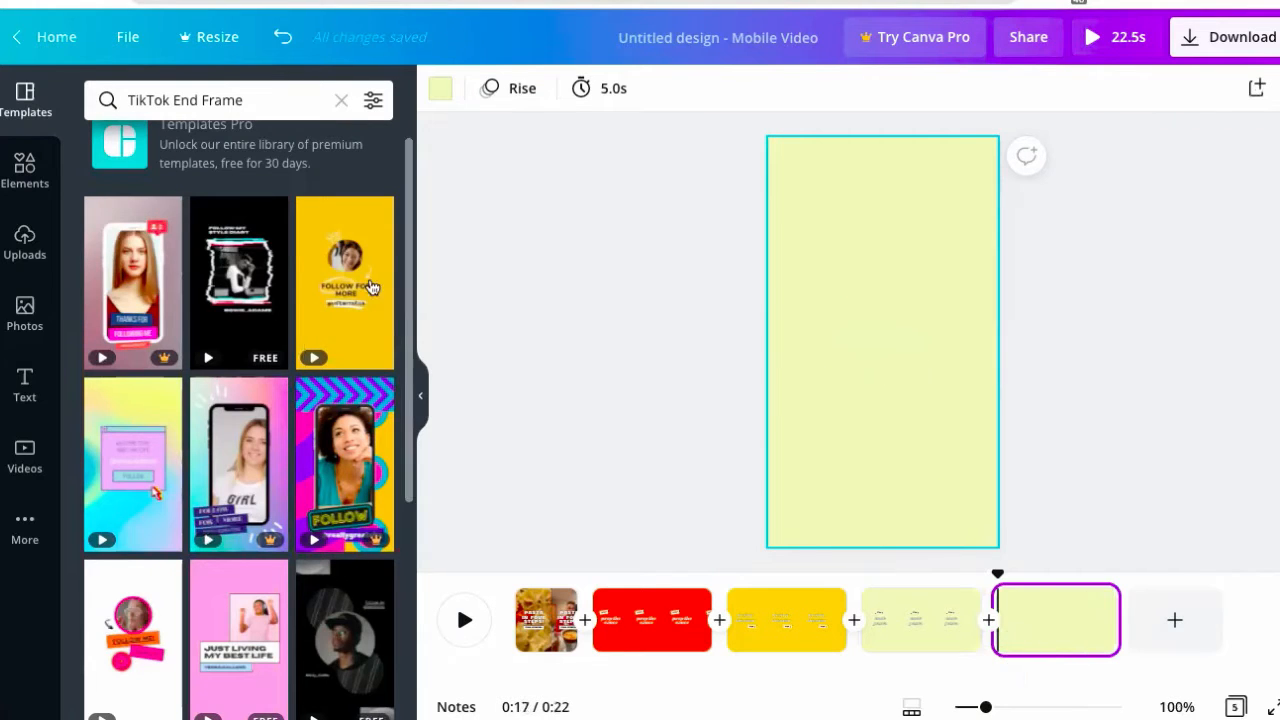
click(343, 299)
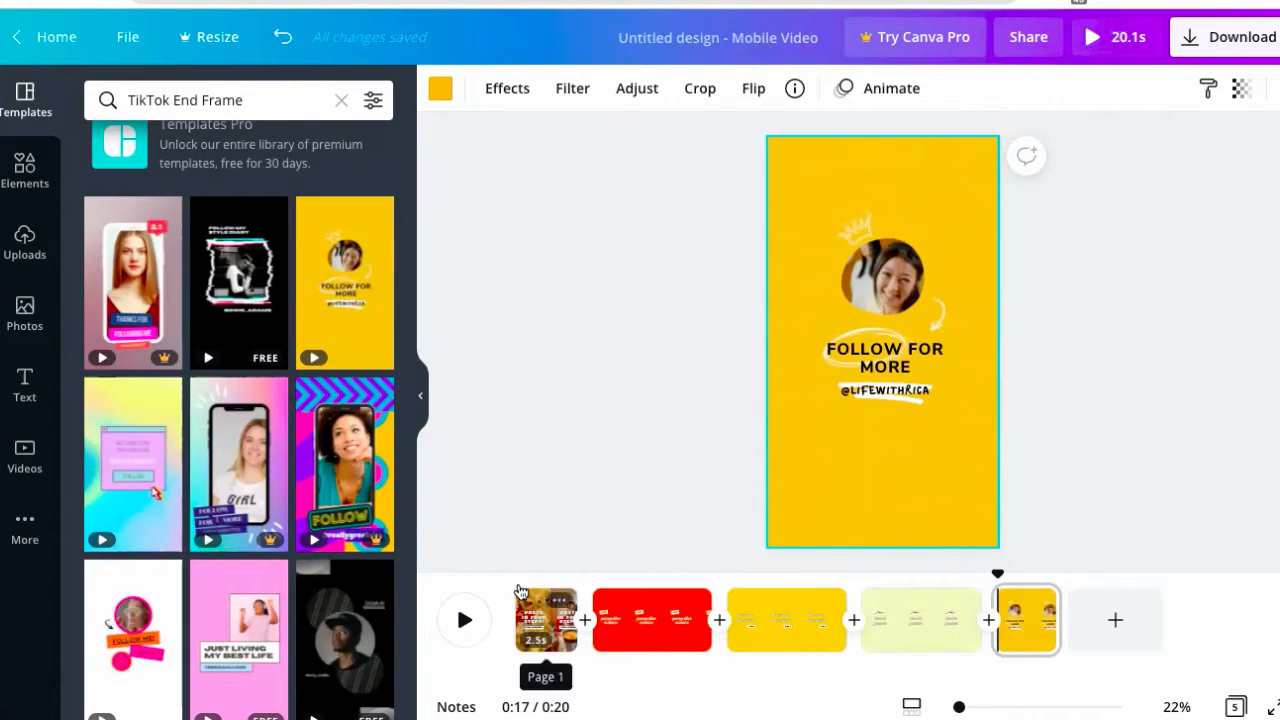
- Play the whole video, then trim the 'prep the sauce' page to 4.7 seconds
click(522, 605)
click(462, 620)
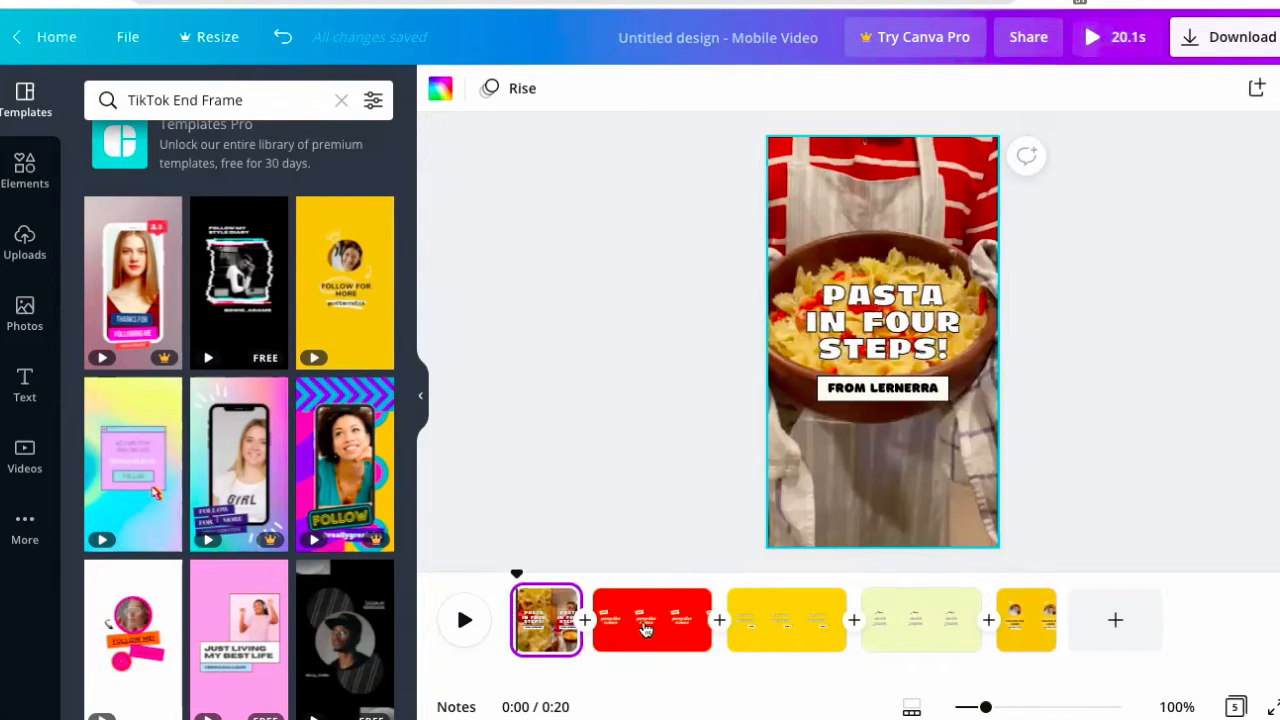
click(703, 599)
drag(703, 601, 664, 598)
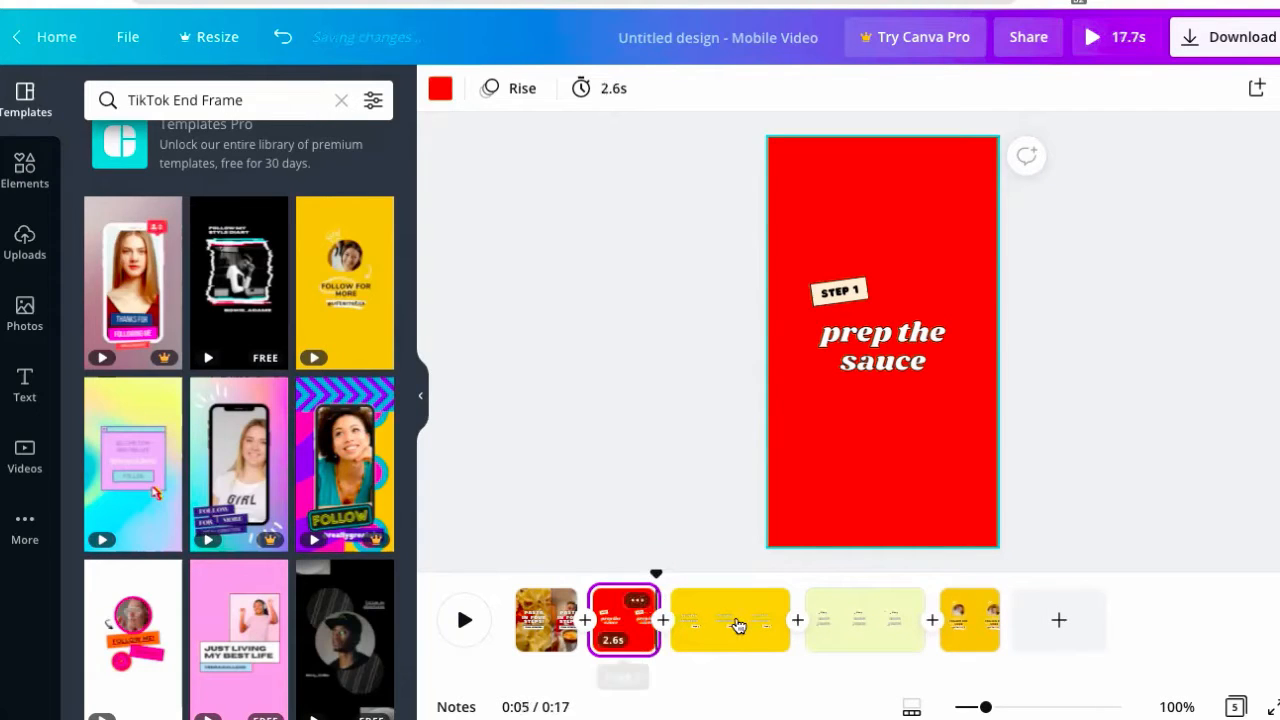
- Trim the 'broil in the oven' and 'cook pasta' pages to 2.5 seconds each
click(792, 600)
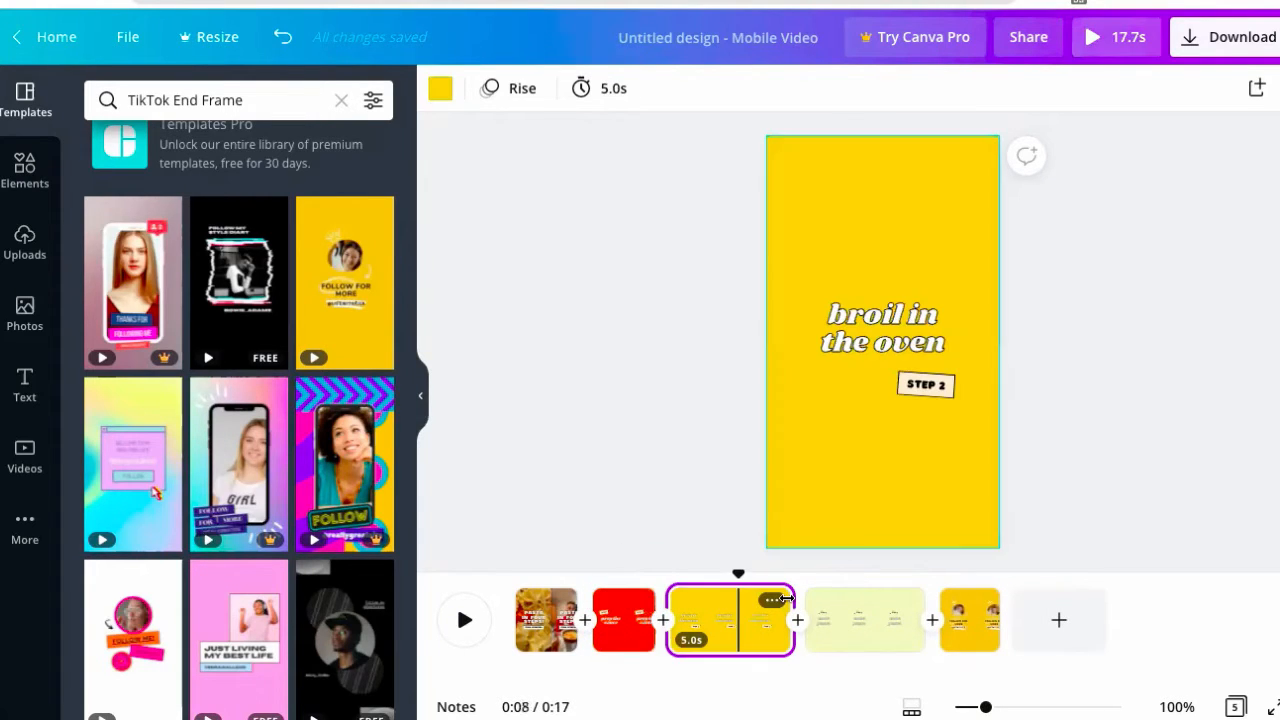
drag(739, 598, 737, 598)
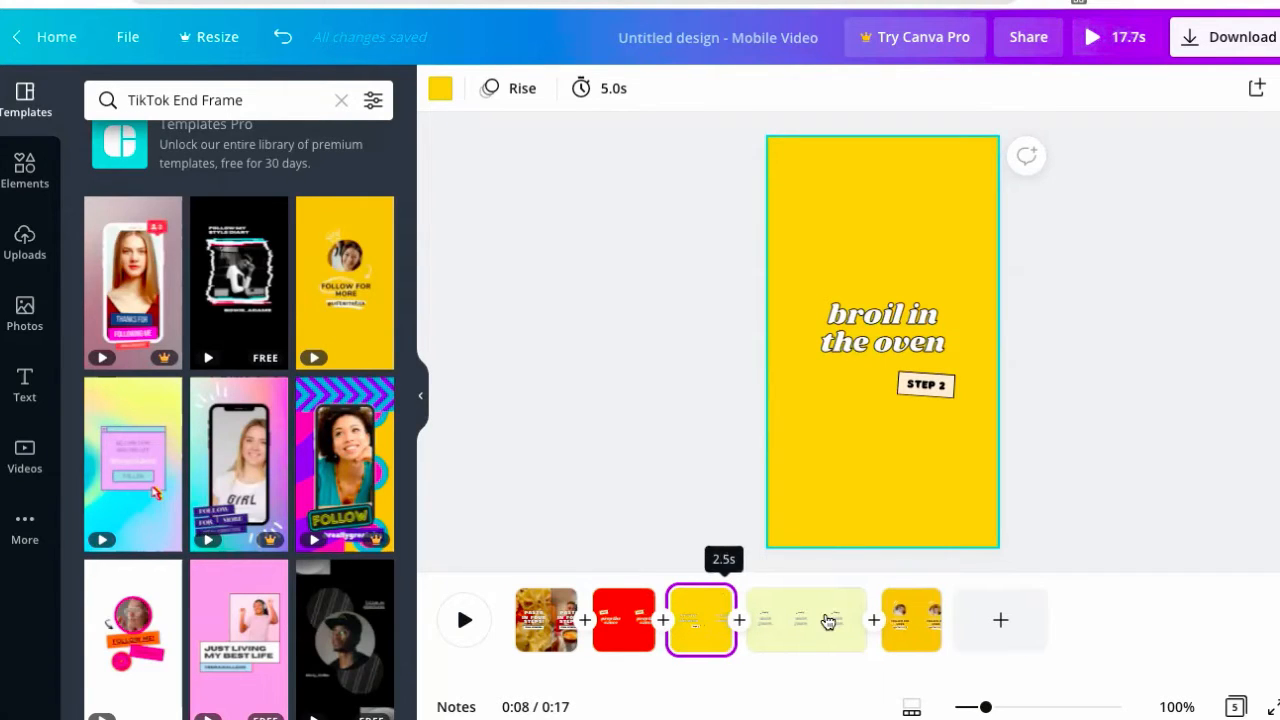
click(856, 604)
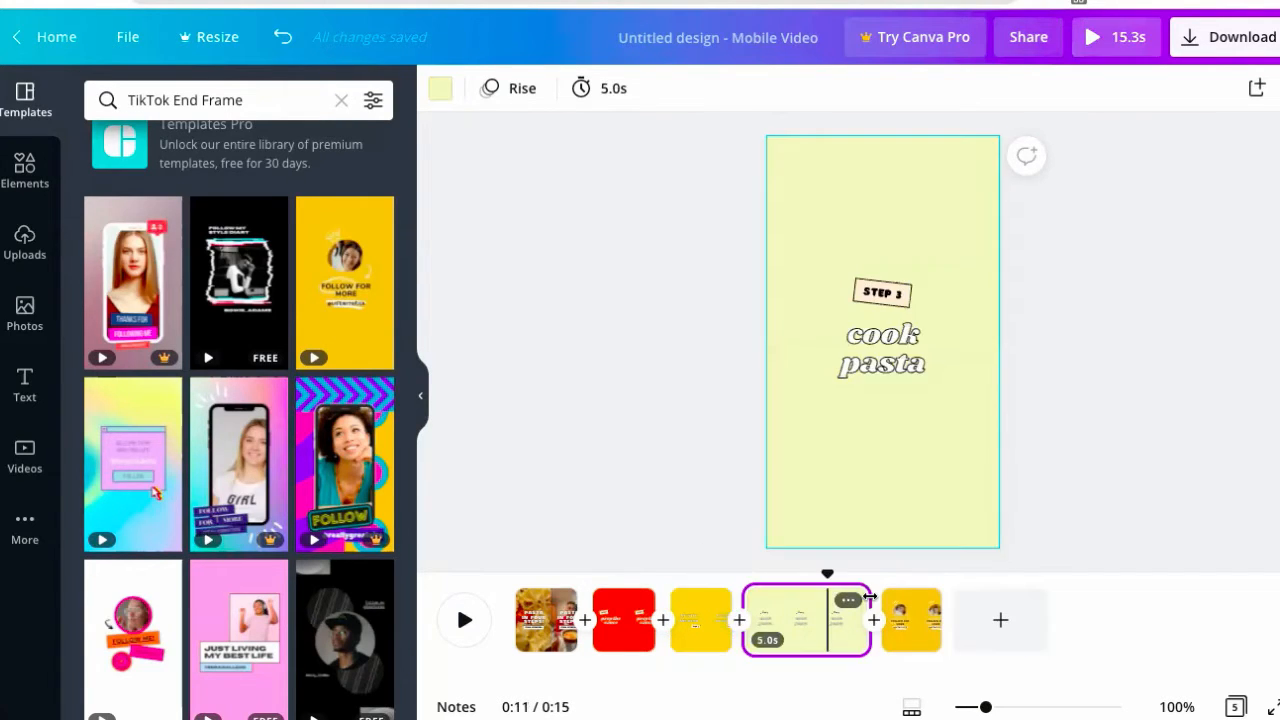
drag(815, 586, 810, 587)
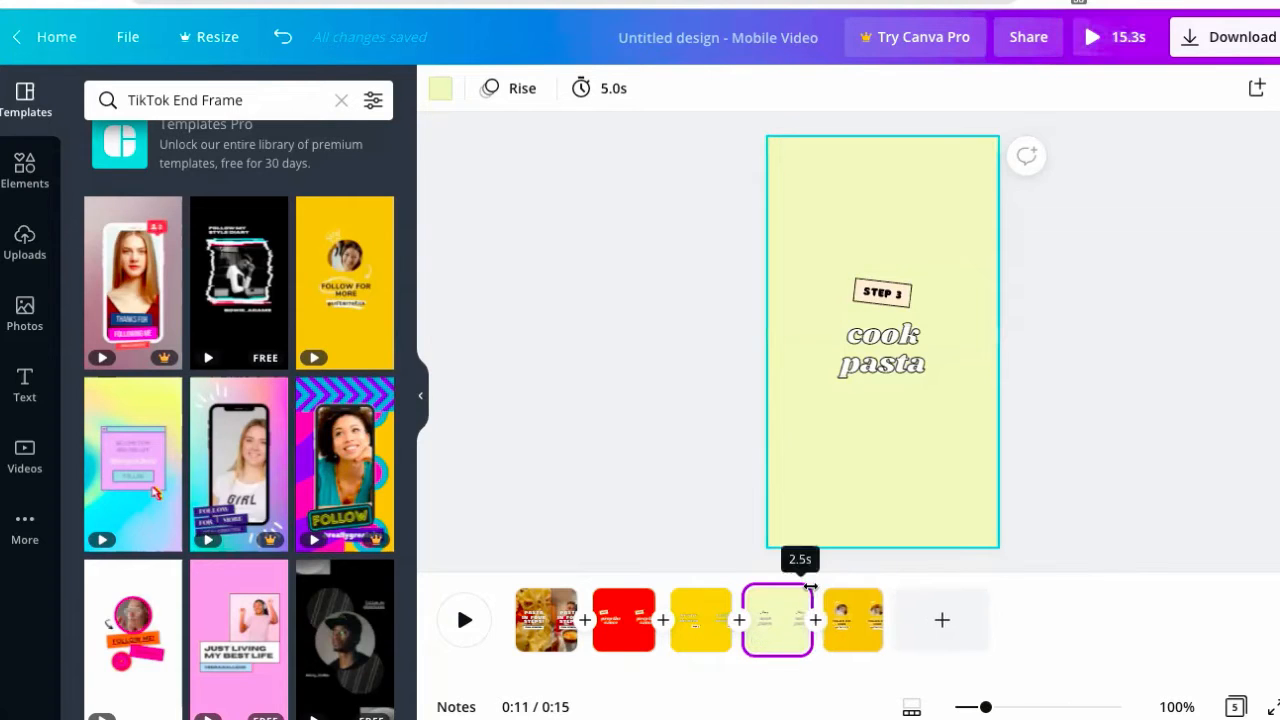
click(866, 640)
click(522, 622)
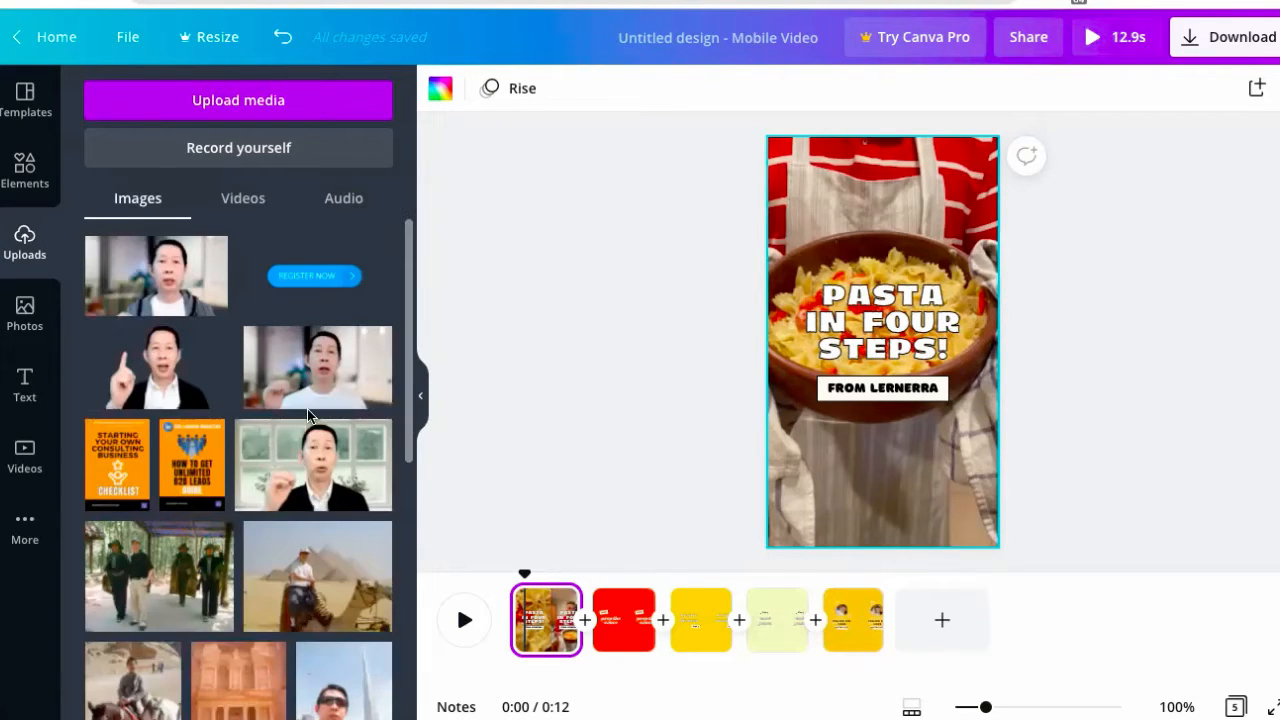
- Make the uploaded horse-rider photo page 1's background, deleting the stray copy
scroll(307, 412, down, 3)
scroll(290, 418, down, 1)
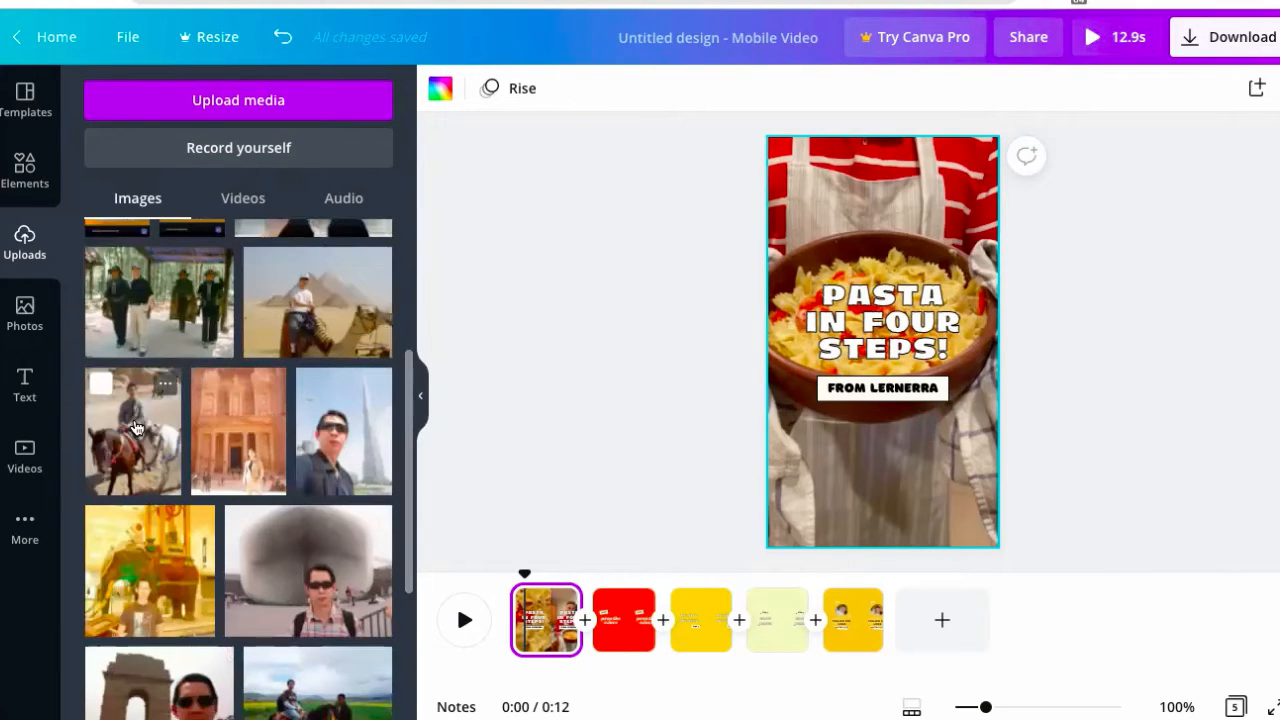
drag(527, 397, 826, 468)
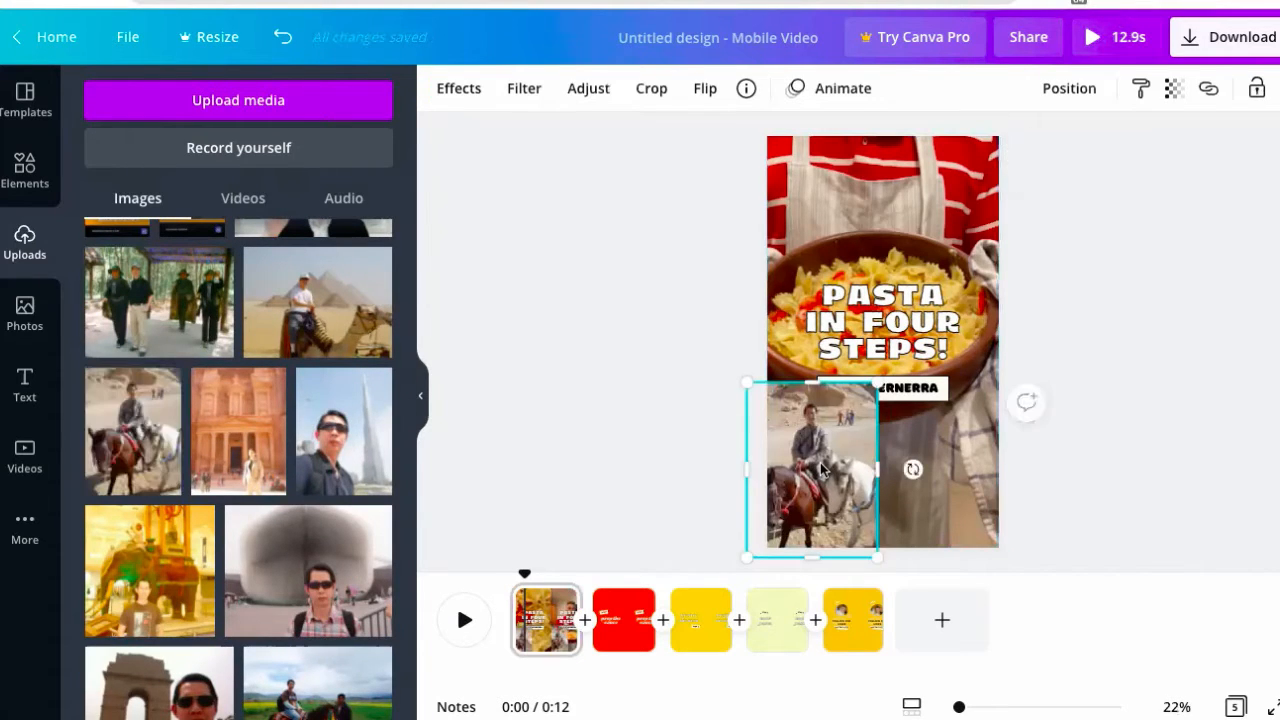
key(Delete)
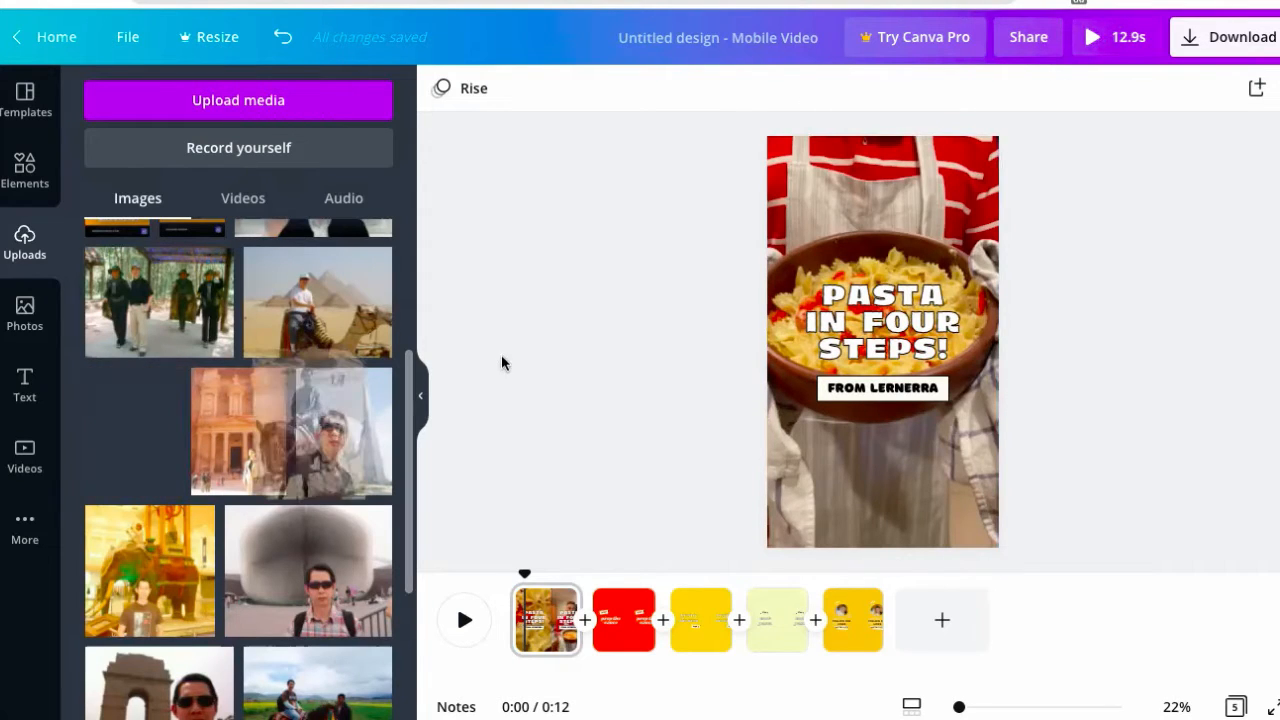
drag(640, 384, 781, 433)
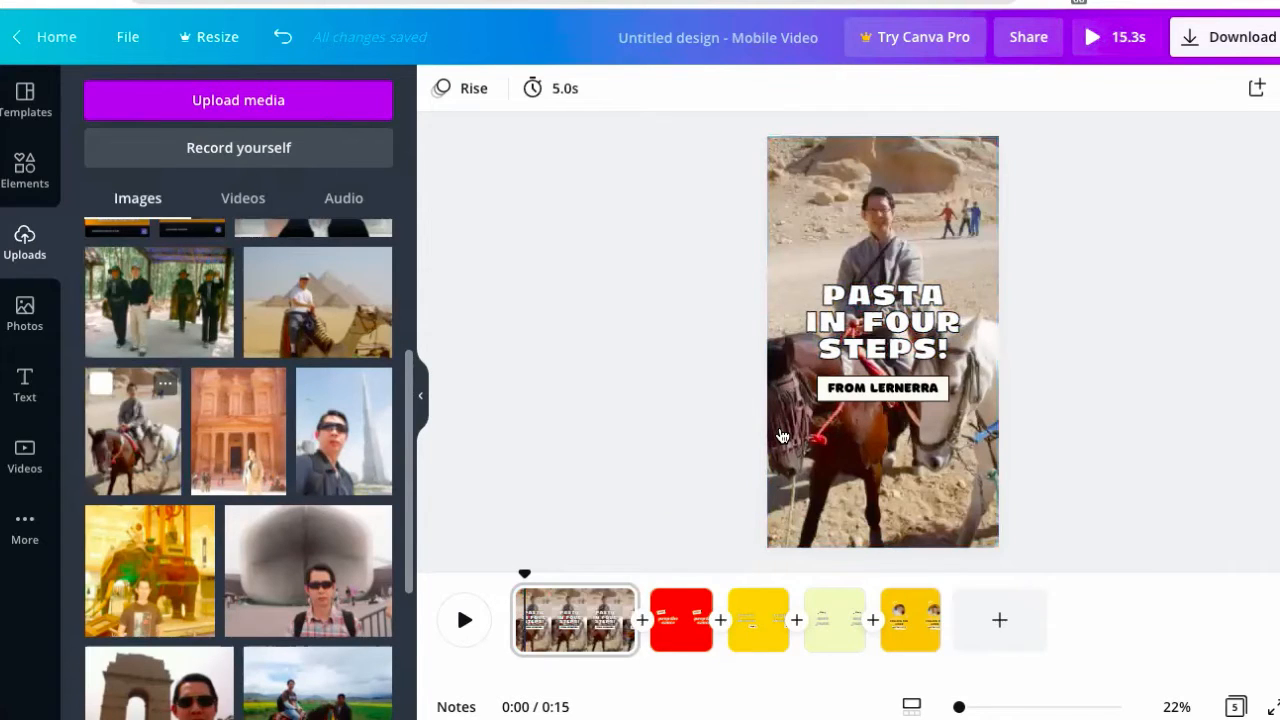
click(880, 336)
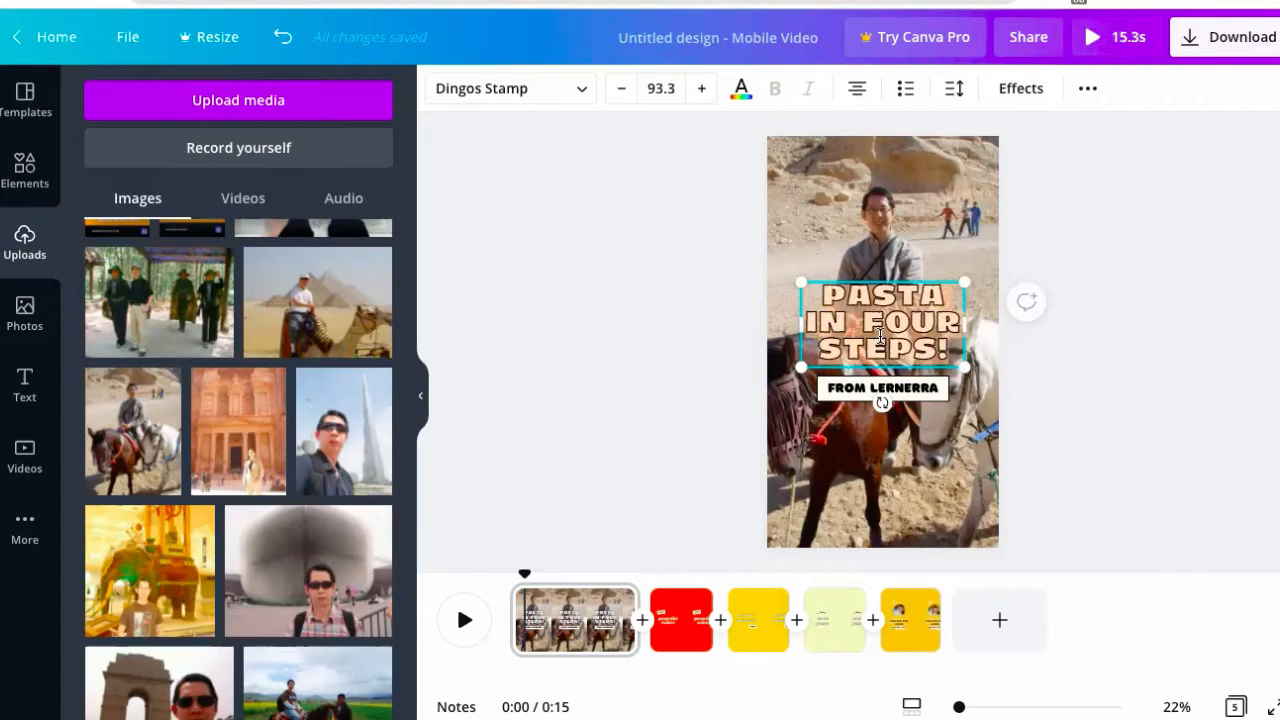
- Retitle page 1 'HOW TO TRAVEL THE WORLD FOR FREE' and replace the caption with the creator's name
text(HOT)
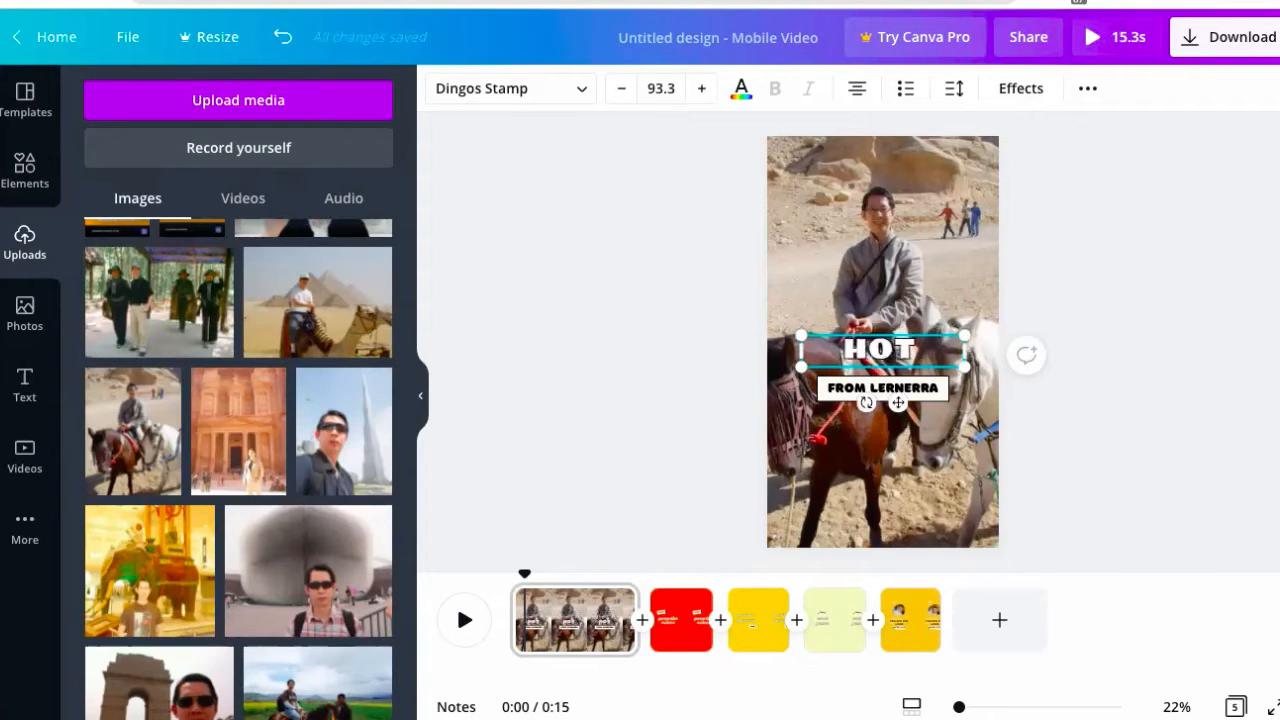
key(BackSpace)
key(BackSpace)
text(W TO TR)
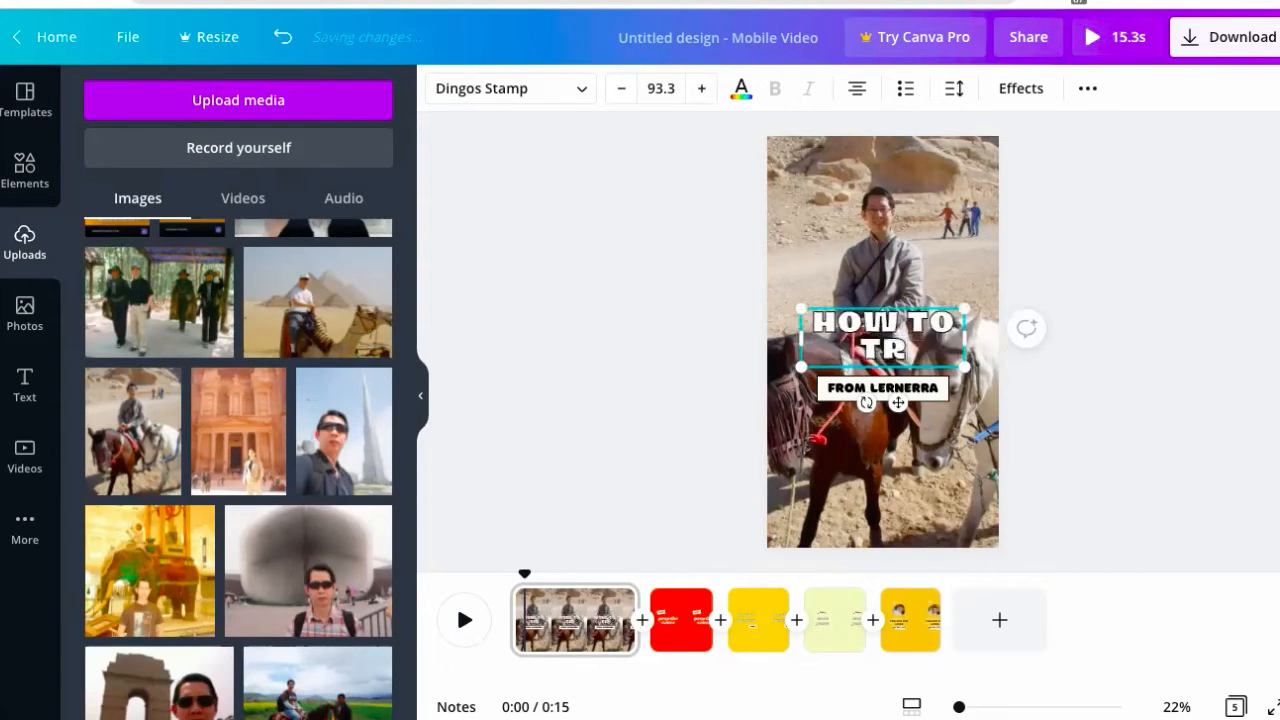
text(AVEL THE)
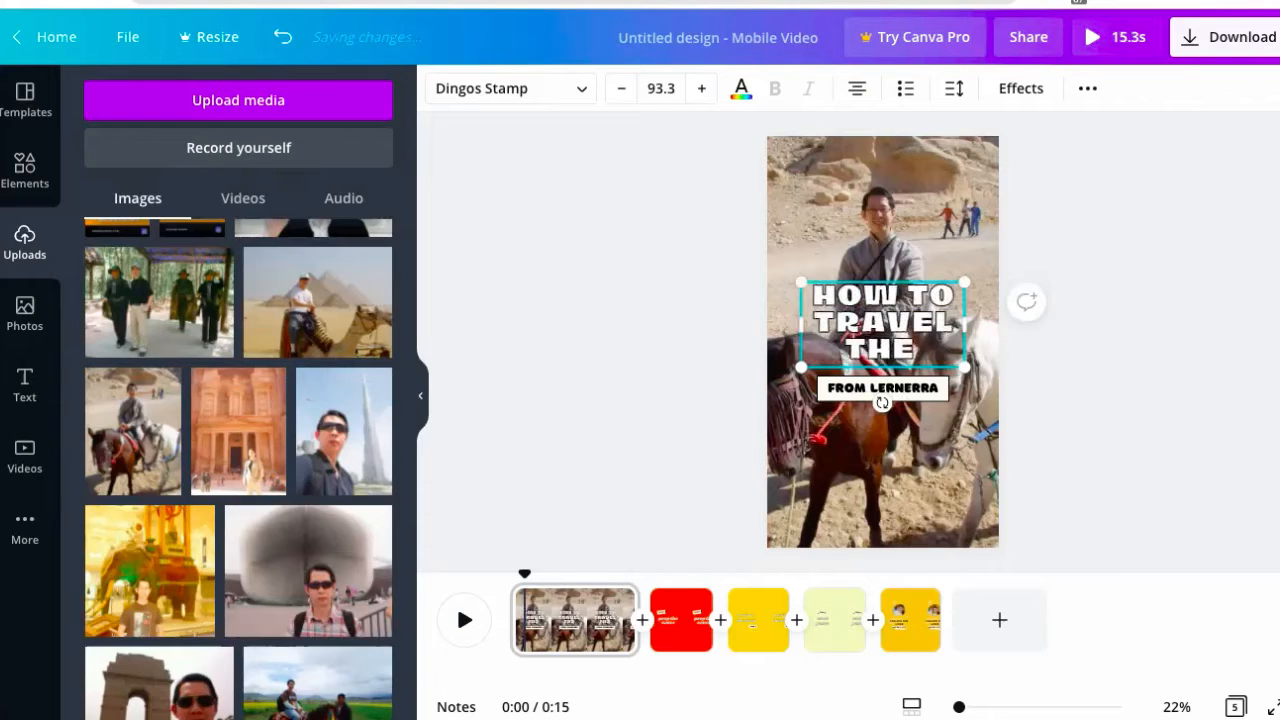
text( WORLD FOR FREE)
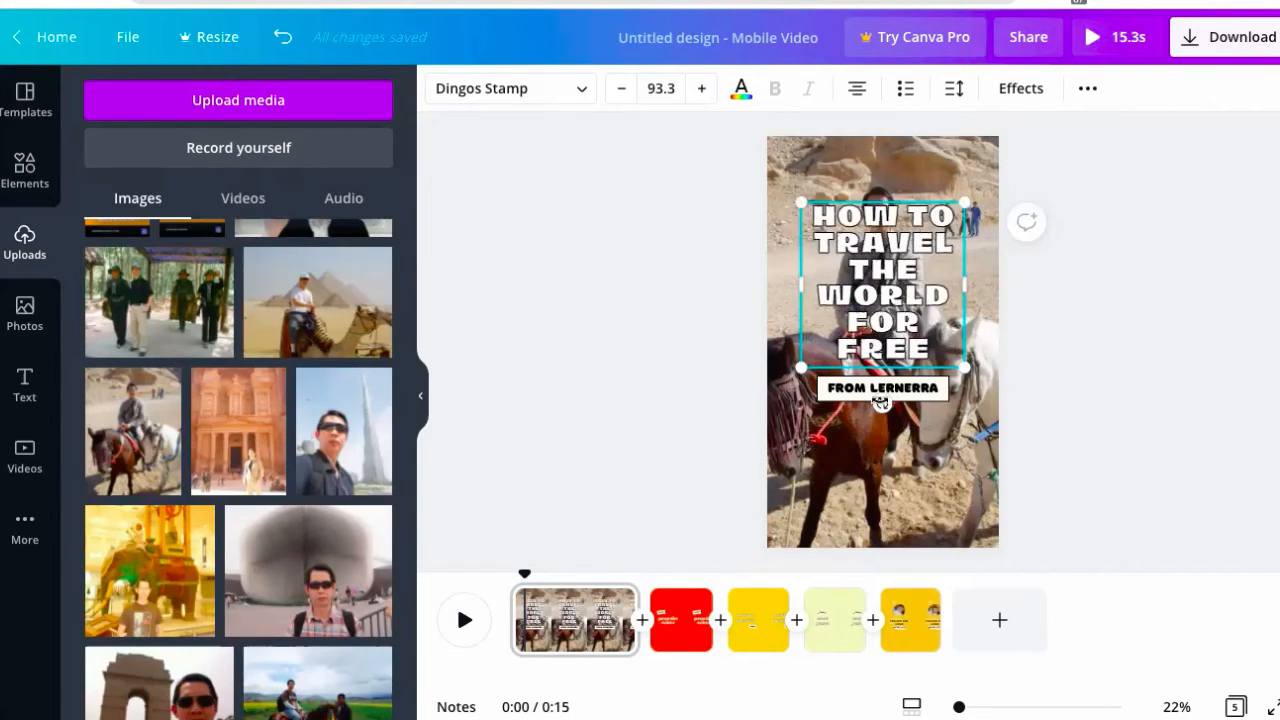
double_click(880, 388)
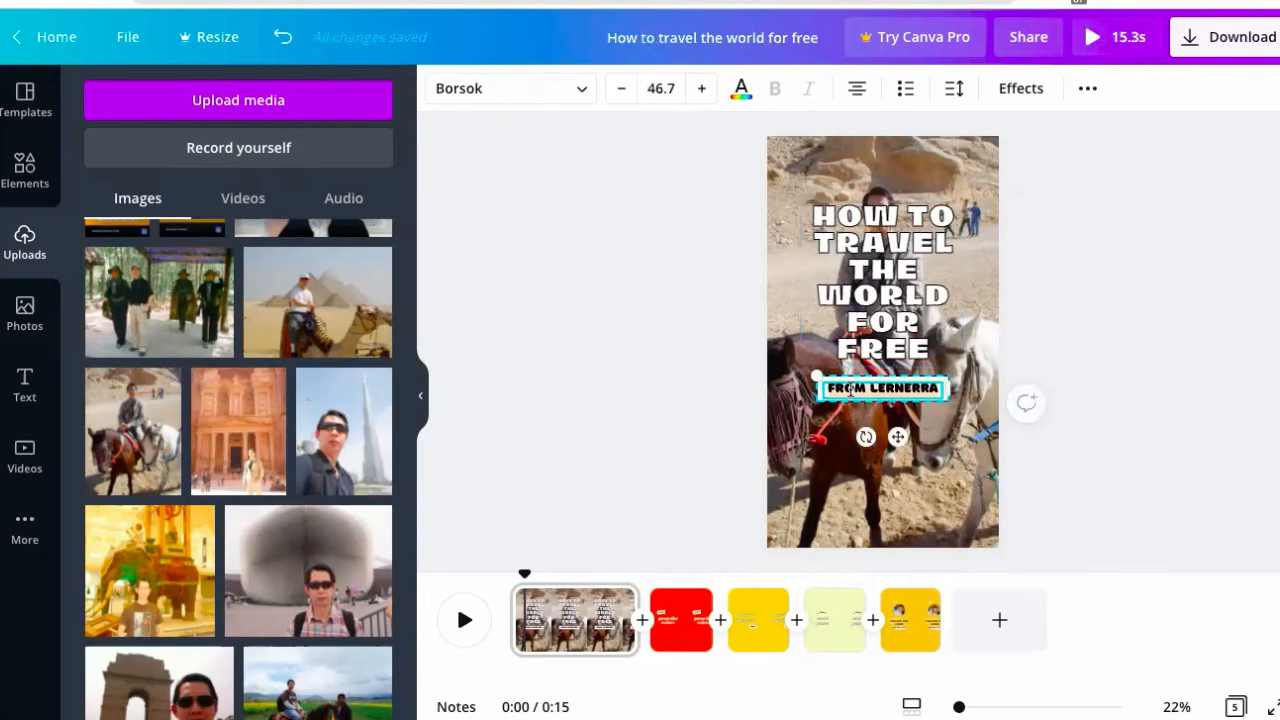
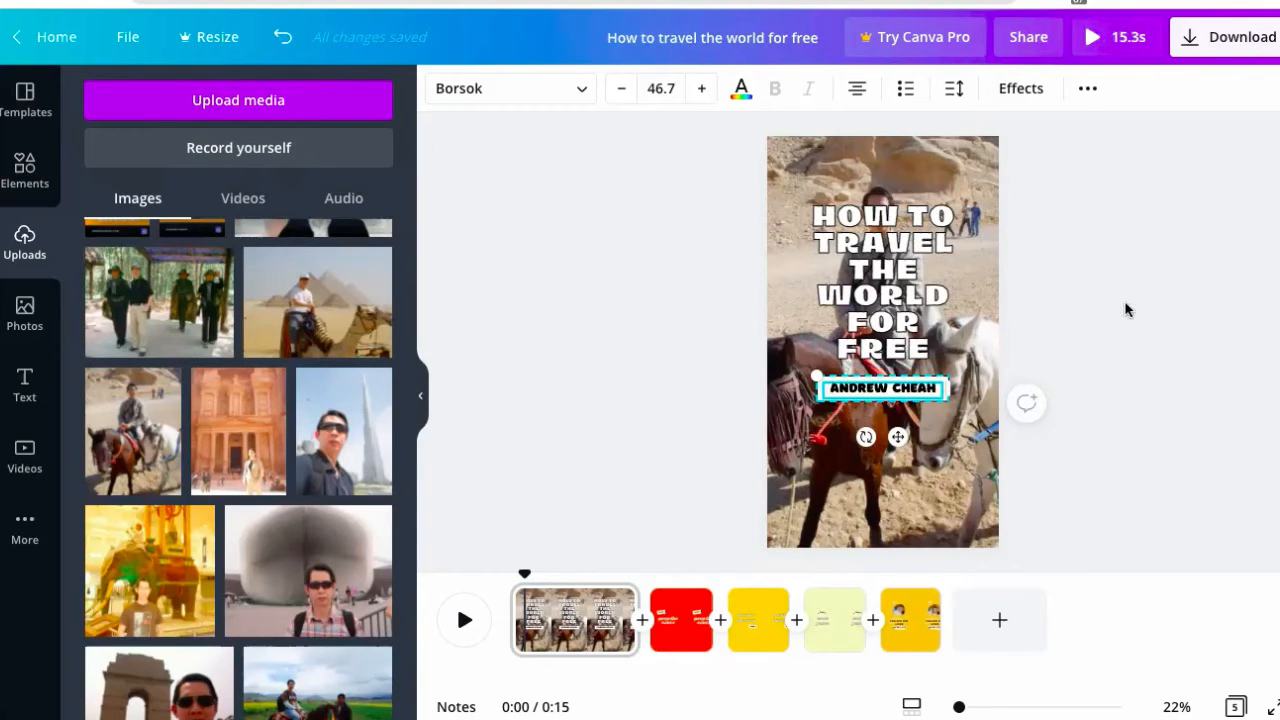
click(955, 395)
- Move both text boxes near the bottom, tilt the title about -7°, and set it to size 80
drag(880, 390, 882, 506)
drag(885, 327, 885, 512)
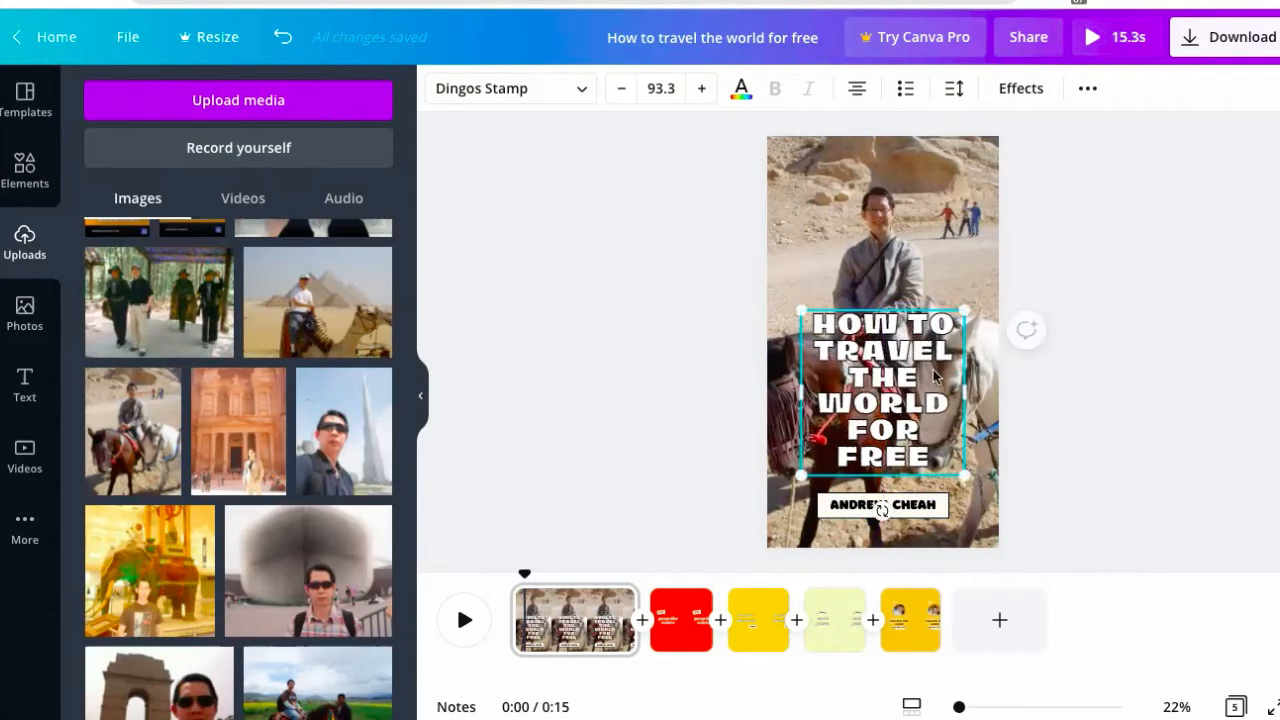
mouse_move(879, 511)
mouse_down()
mouse_move(894, 506)
mouse_move(881, 511)
mouse_up()
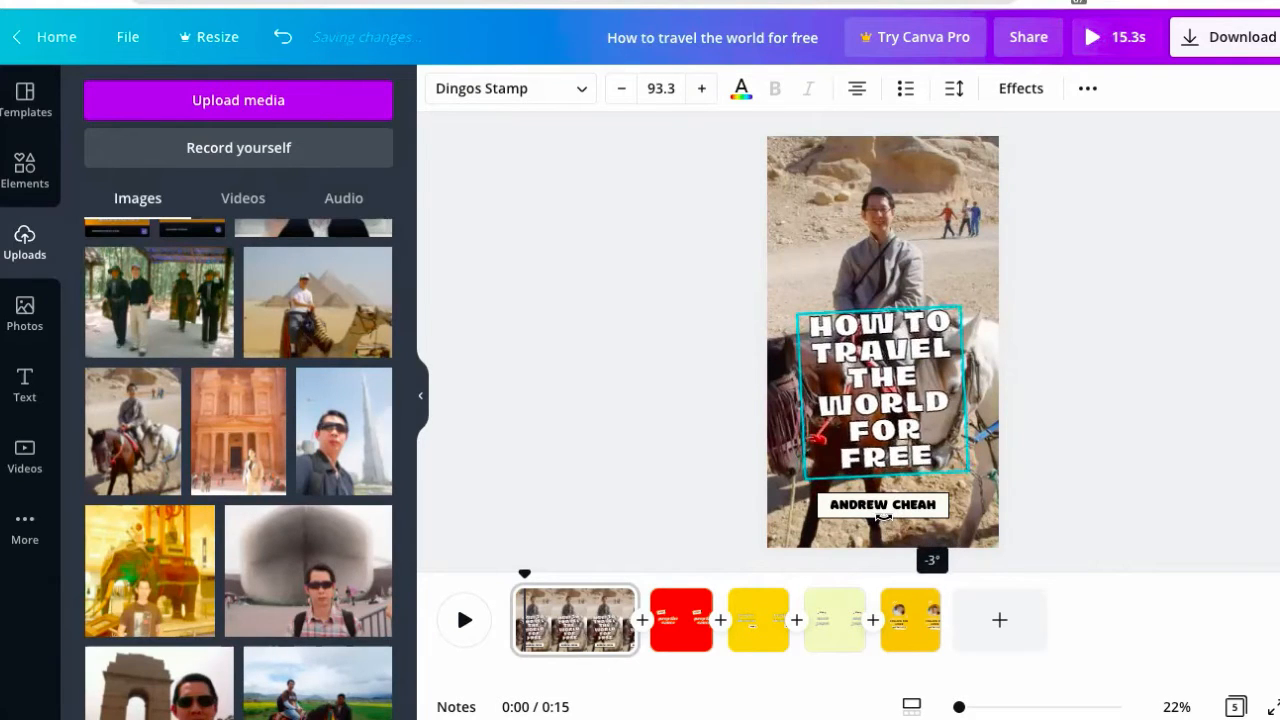
double_click(885, 386)
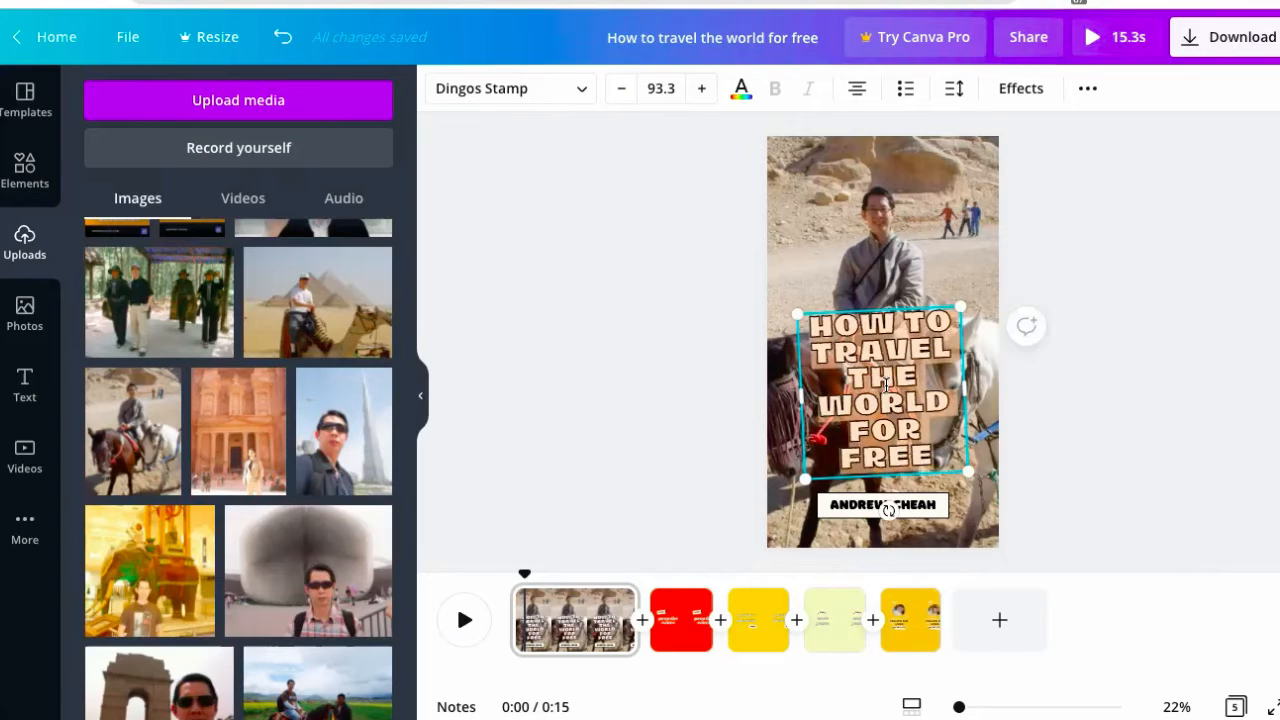
click(665, 88)
text(80)
key(Return)
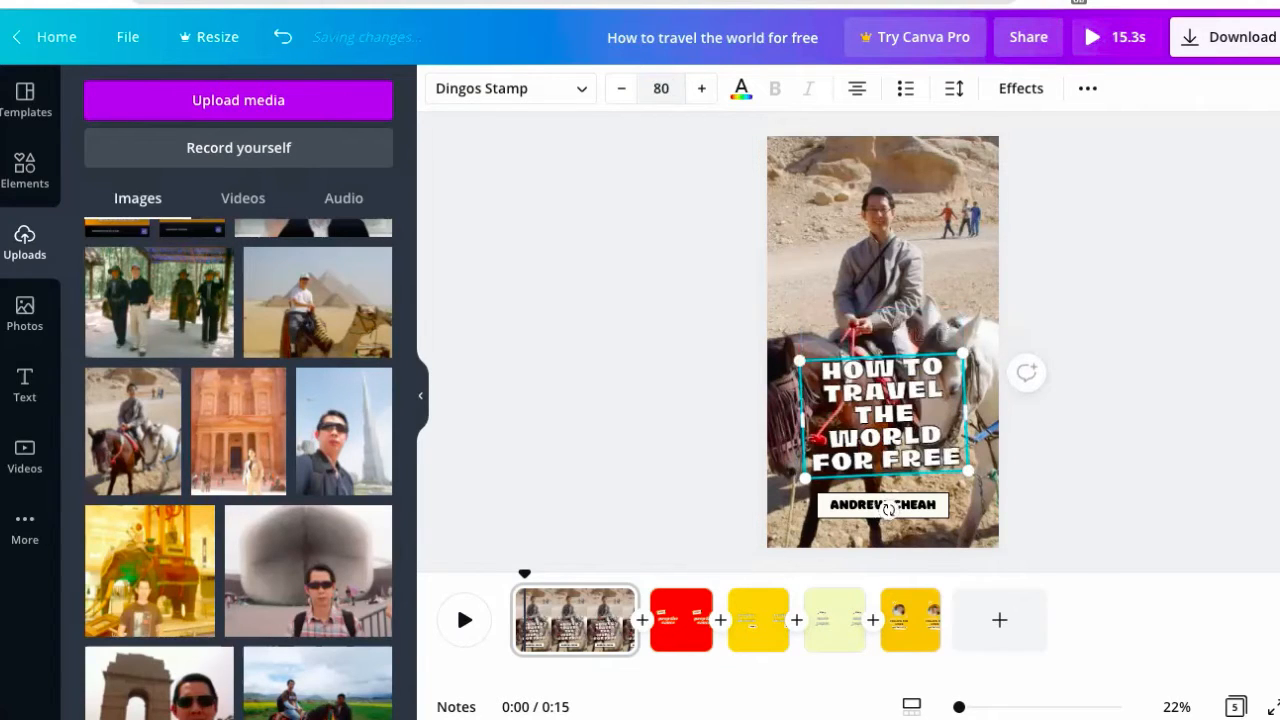
click(1075, 278)
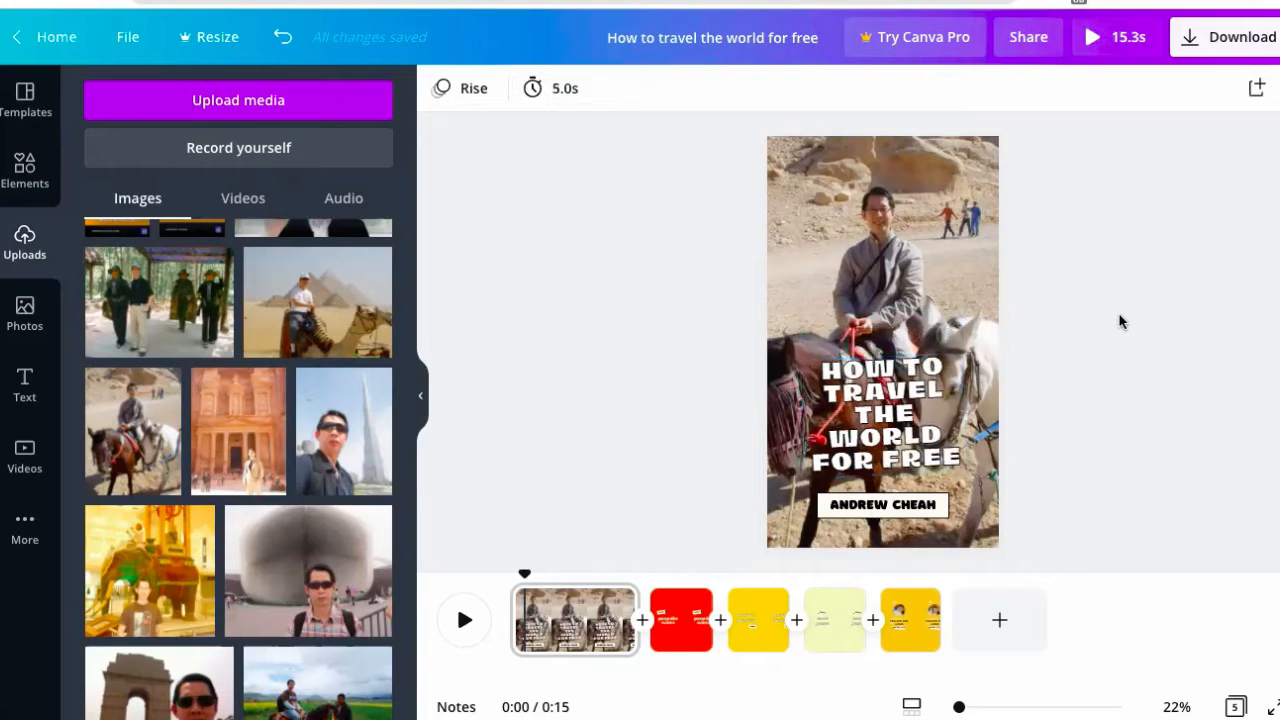
- Switch page 1's animation from Rise to Breathe, then go to the red page 2
click(950, 212)
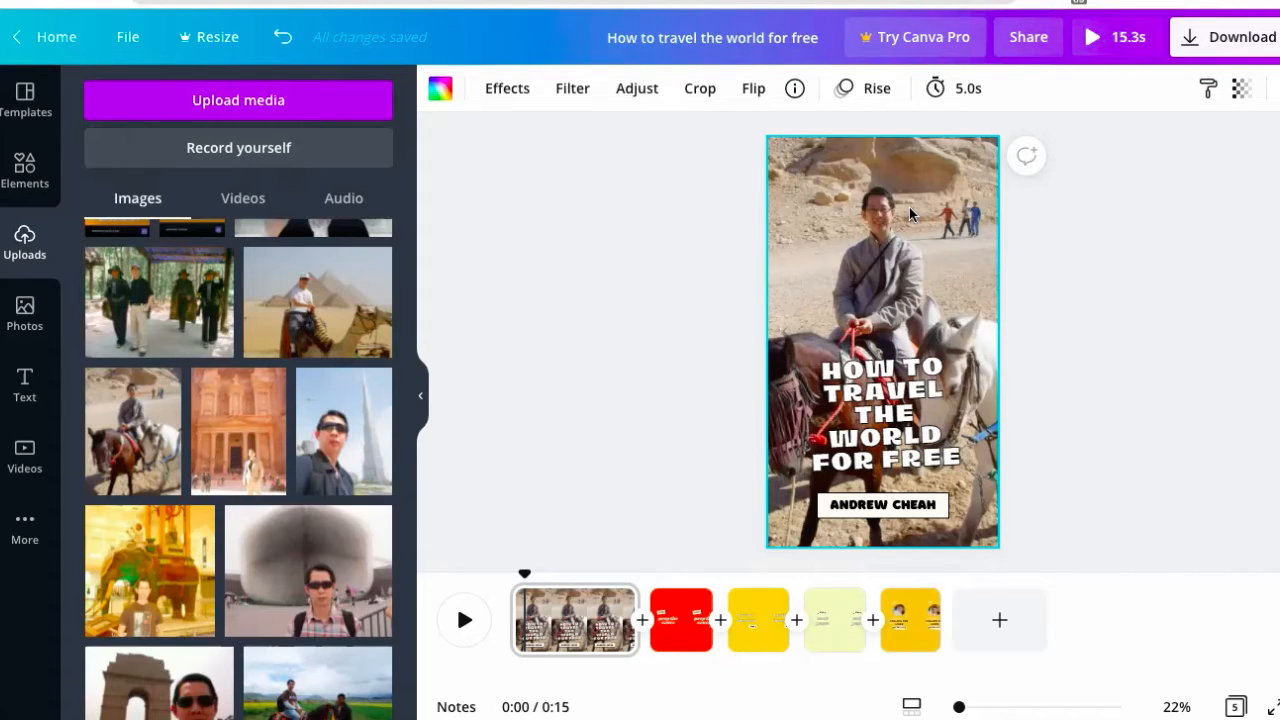
click(862, 91)
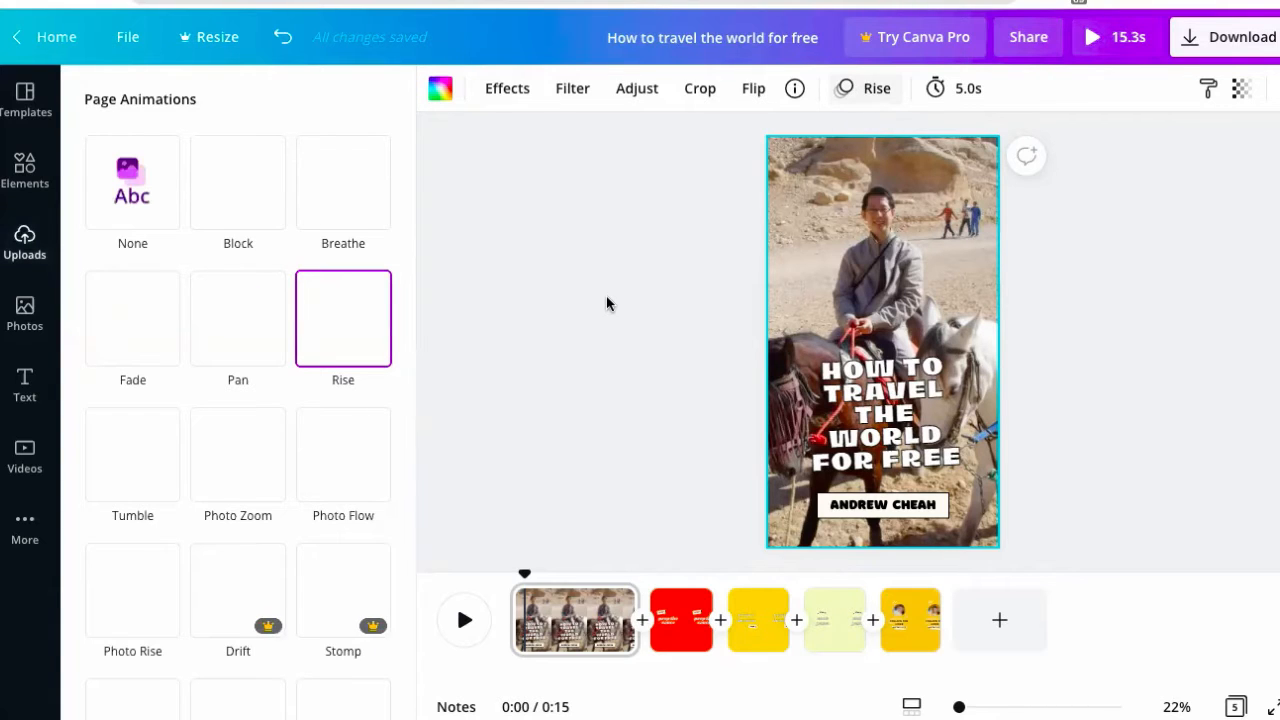
click(334, 194)
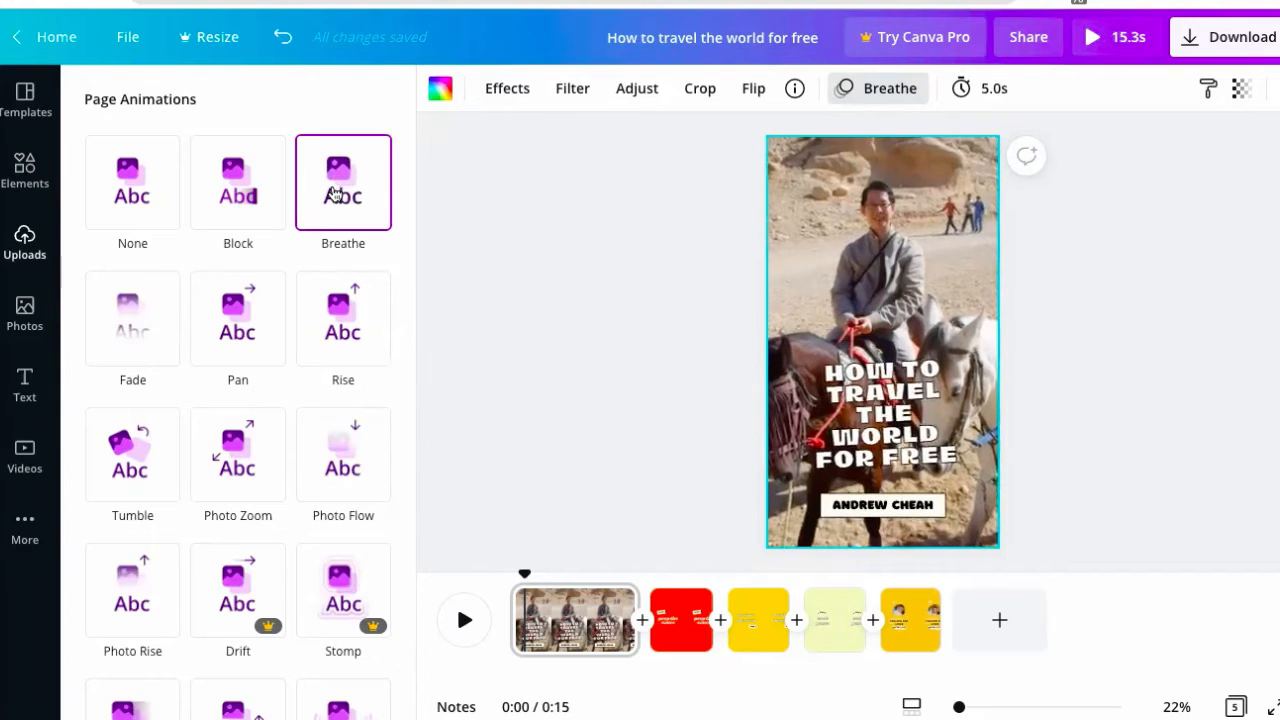
click(656, 331)
click(680, 620)
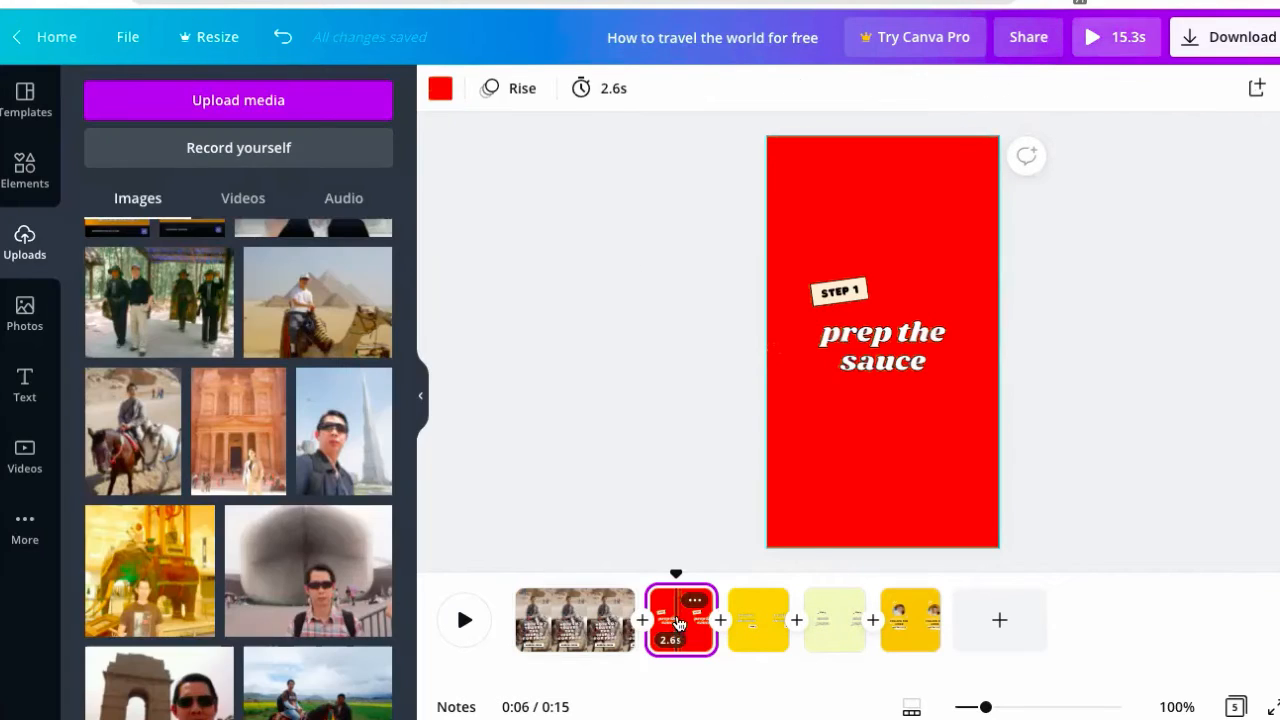
- Change the step texts to 'start creating your consulting business' and 'use internet to find international clients'
double_click(868, 368)
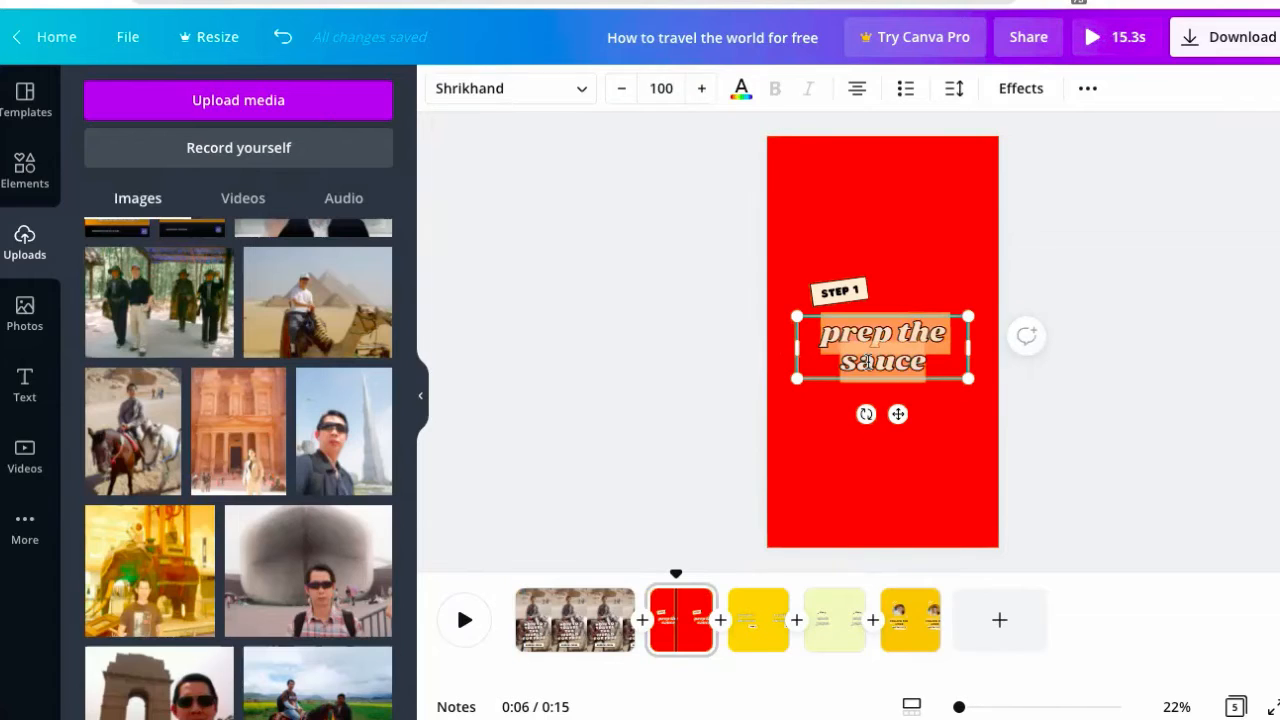
text(start)
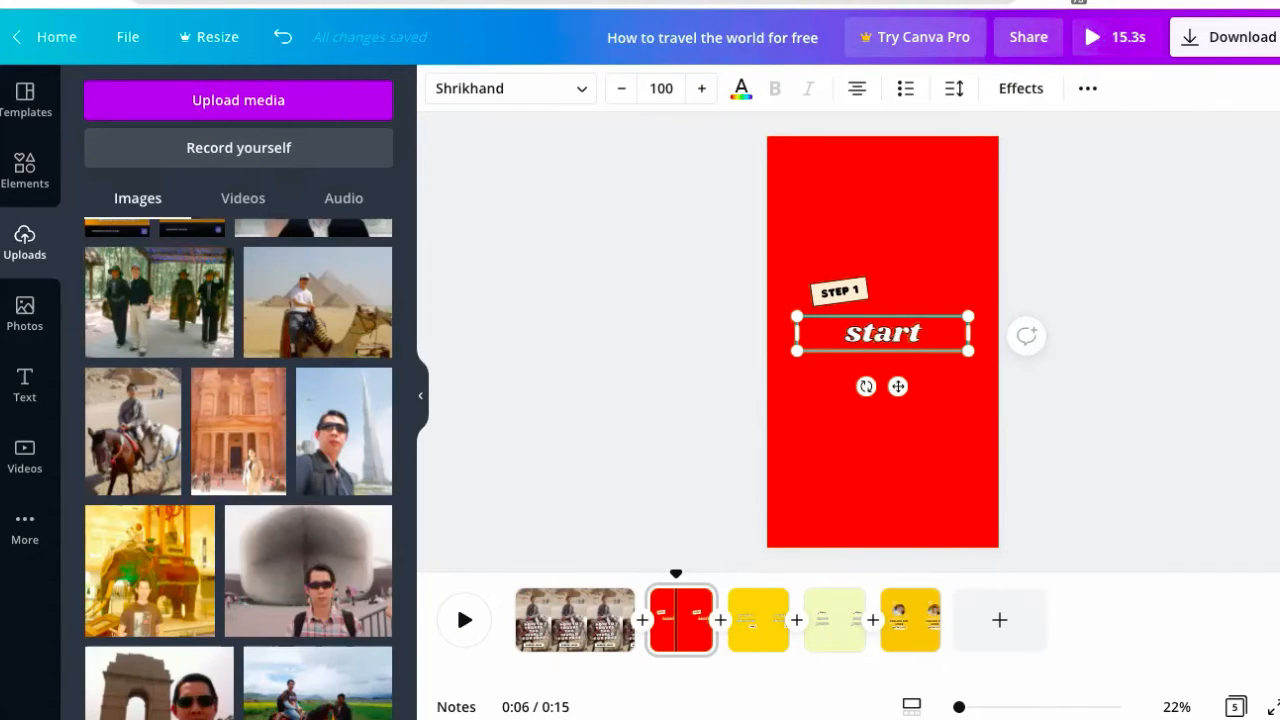
text( creating)
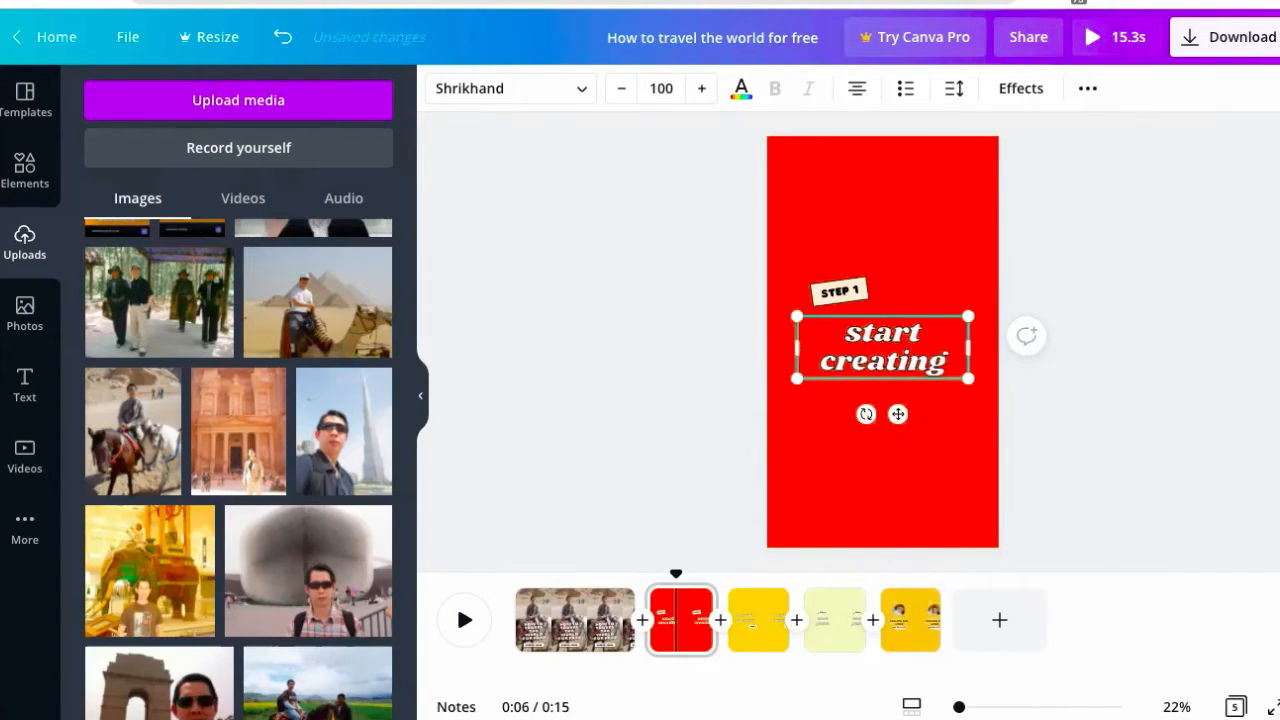
text( your c)
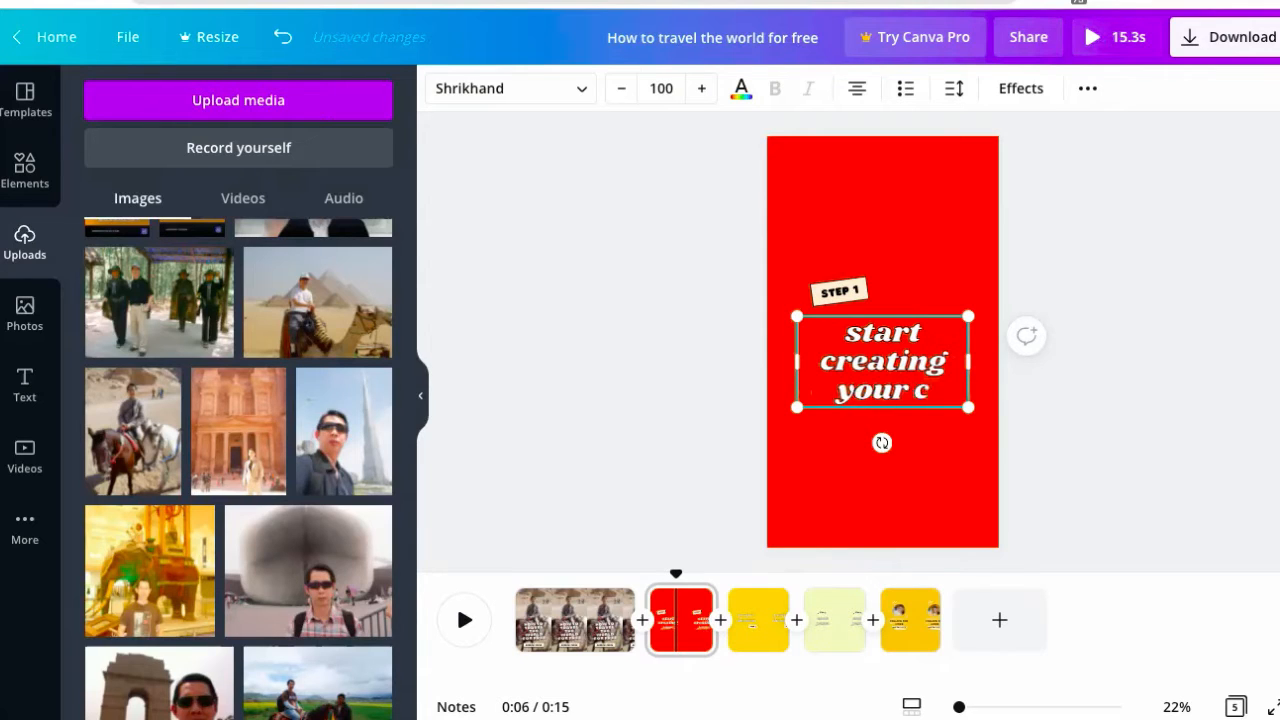
text(onsulting)
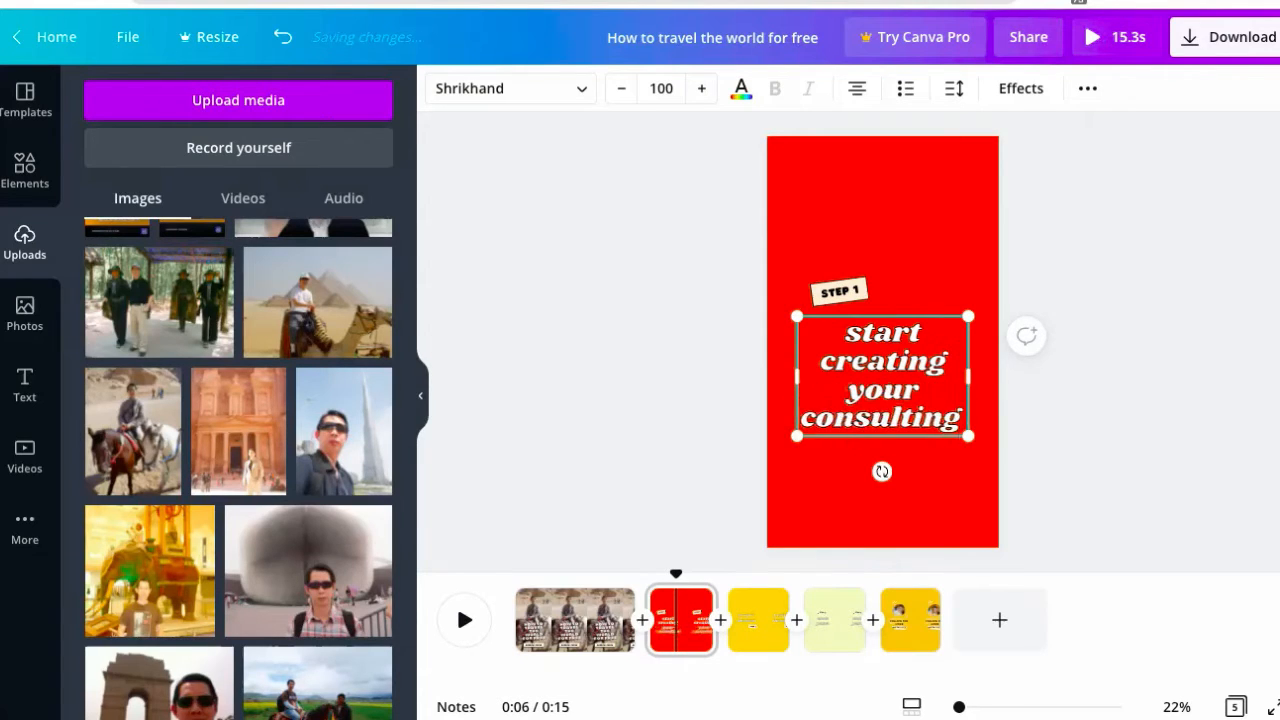
text( business)
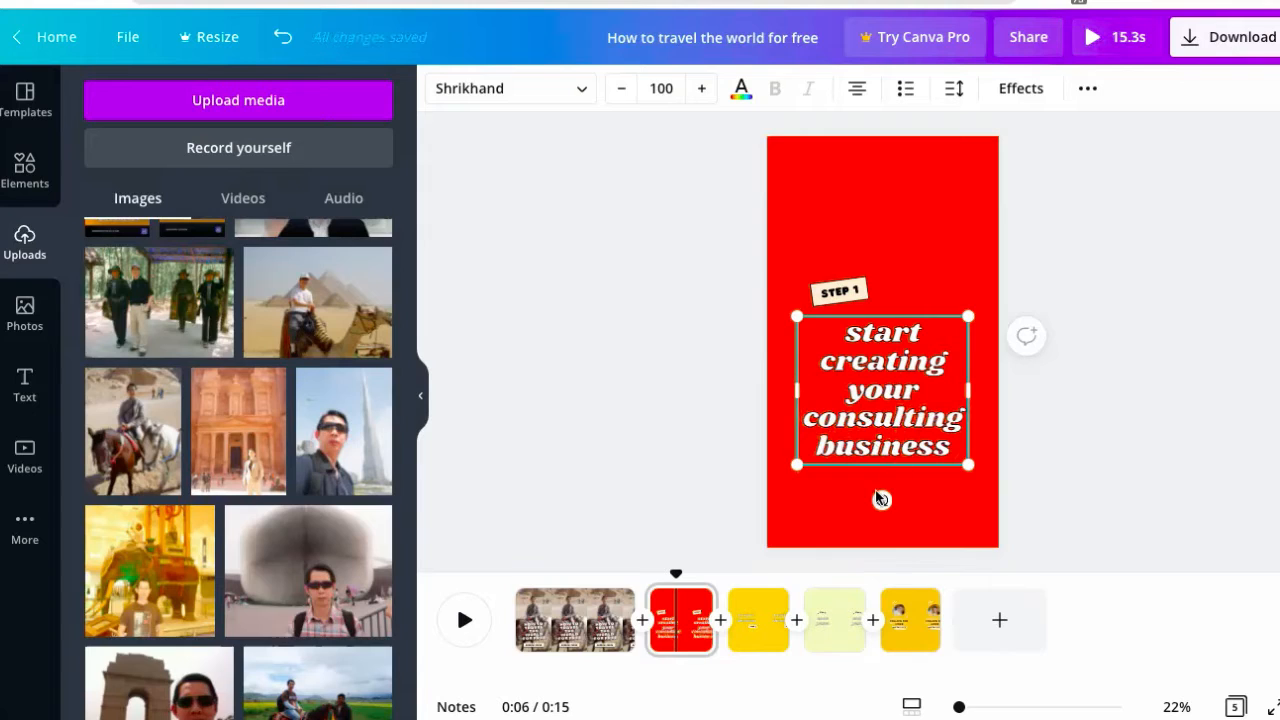
click(752, 628)
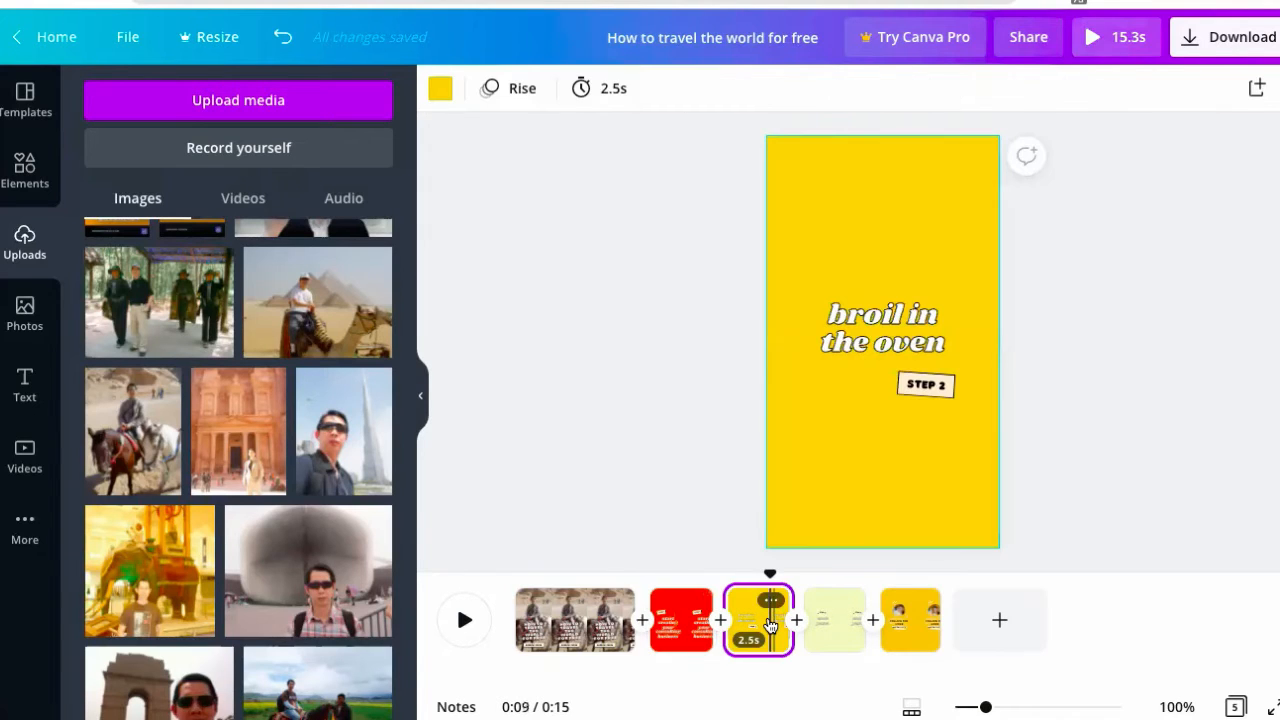
click(862, 338)
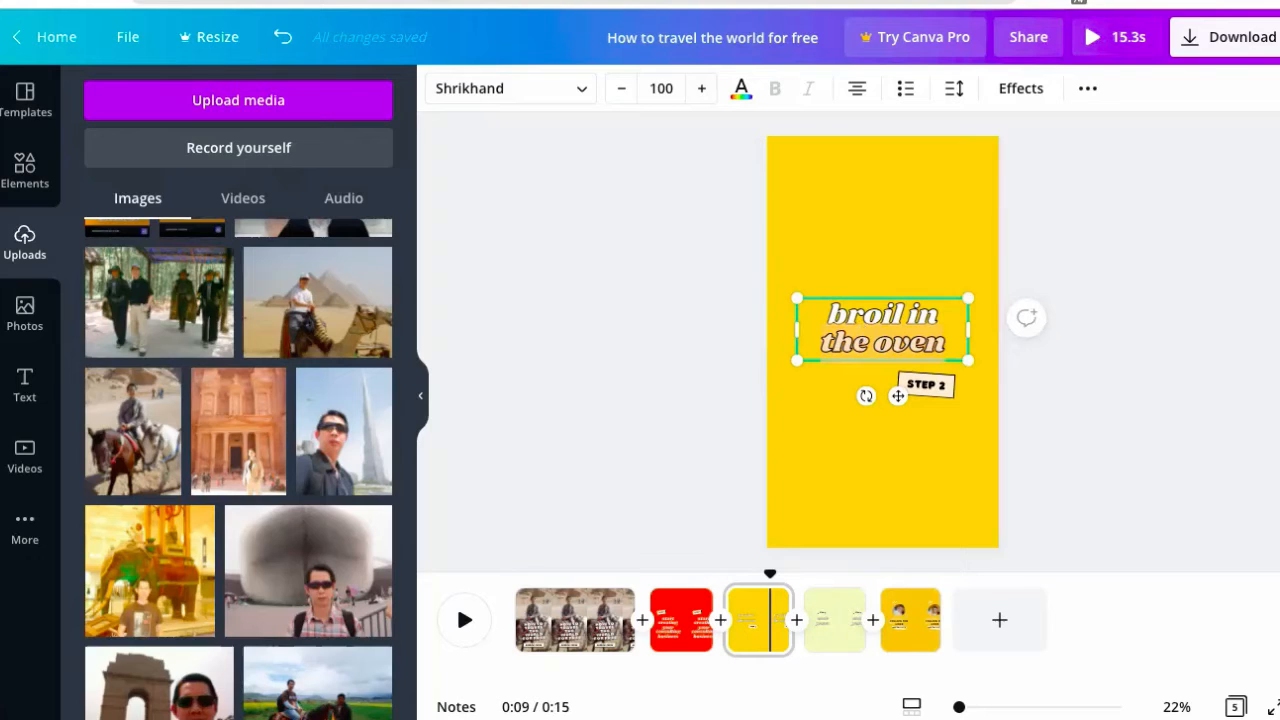
text(use inter)
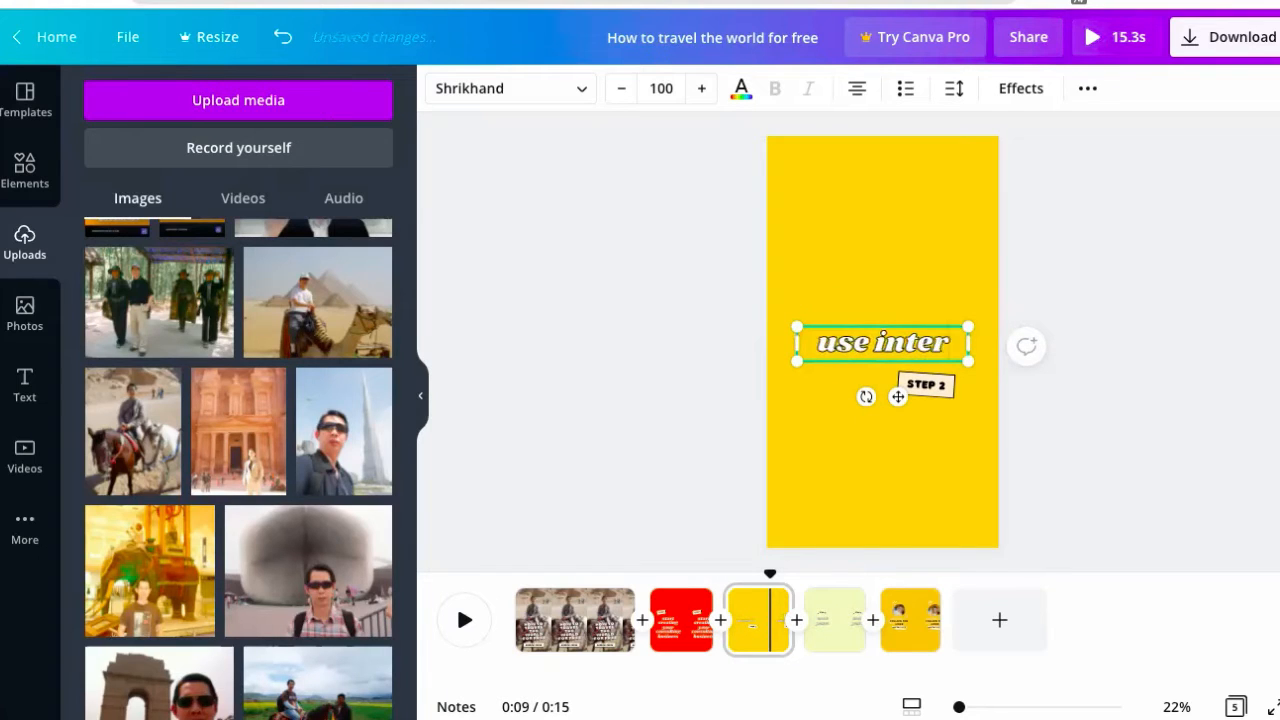
text(net to)
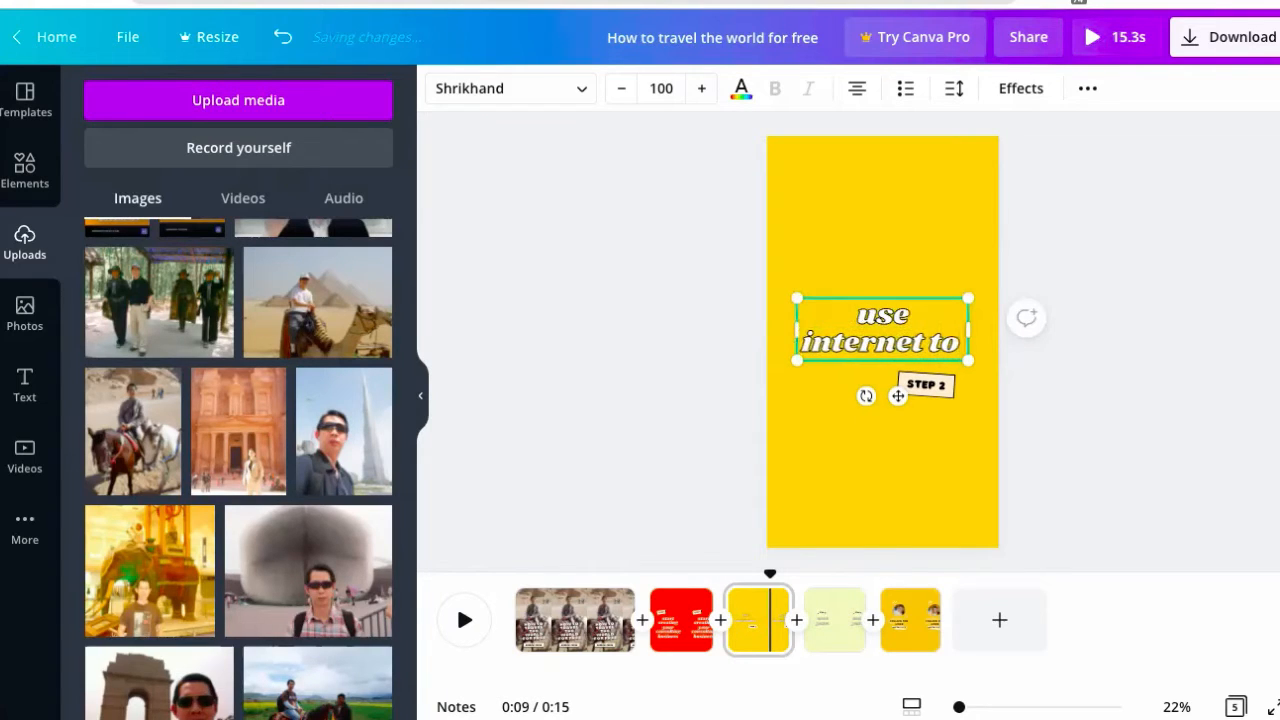
text( find)
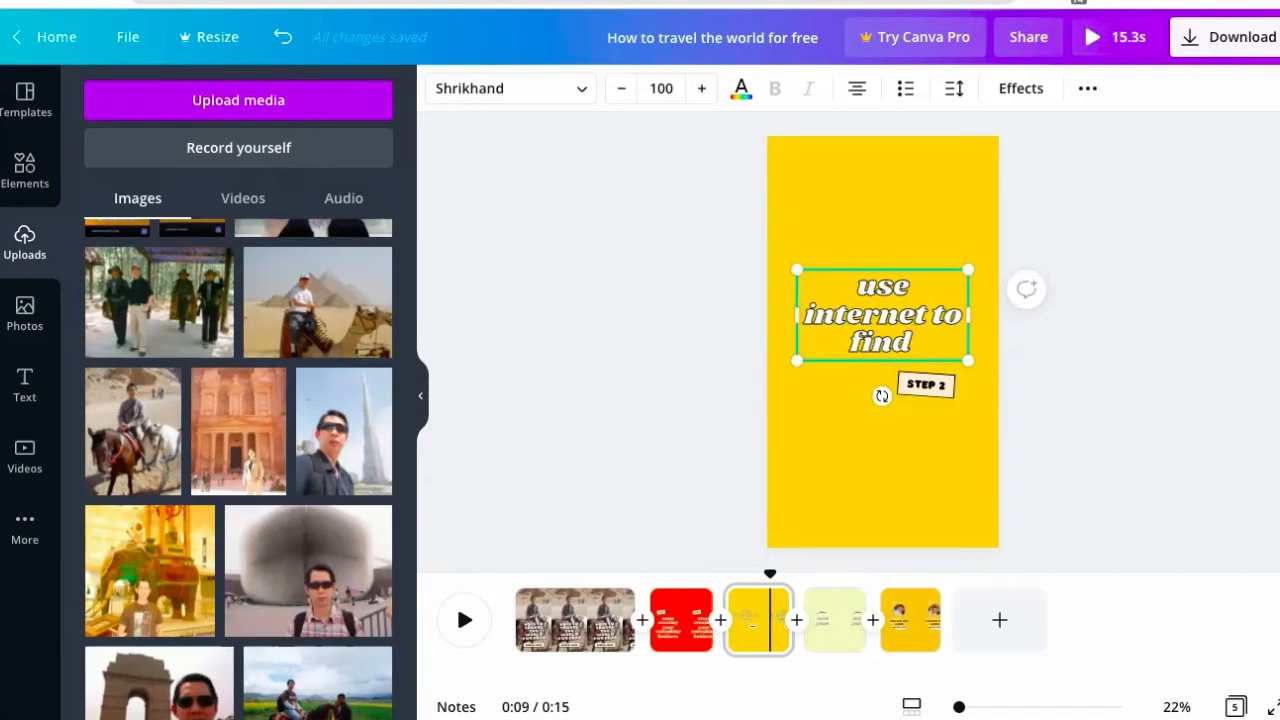
text( international)
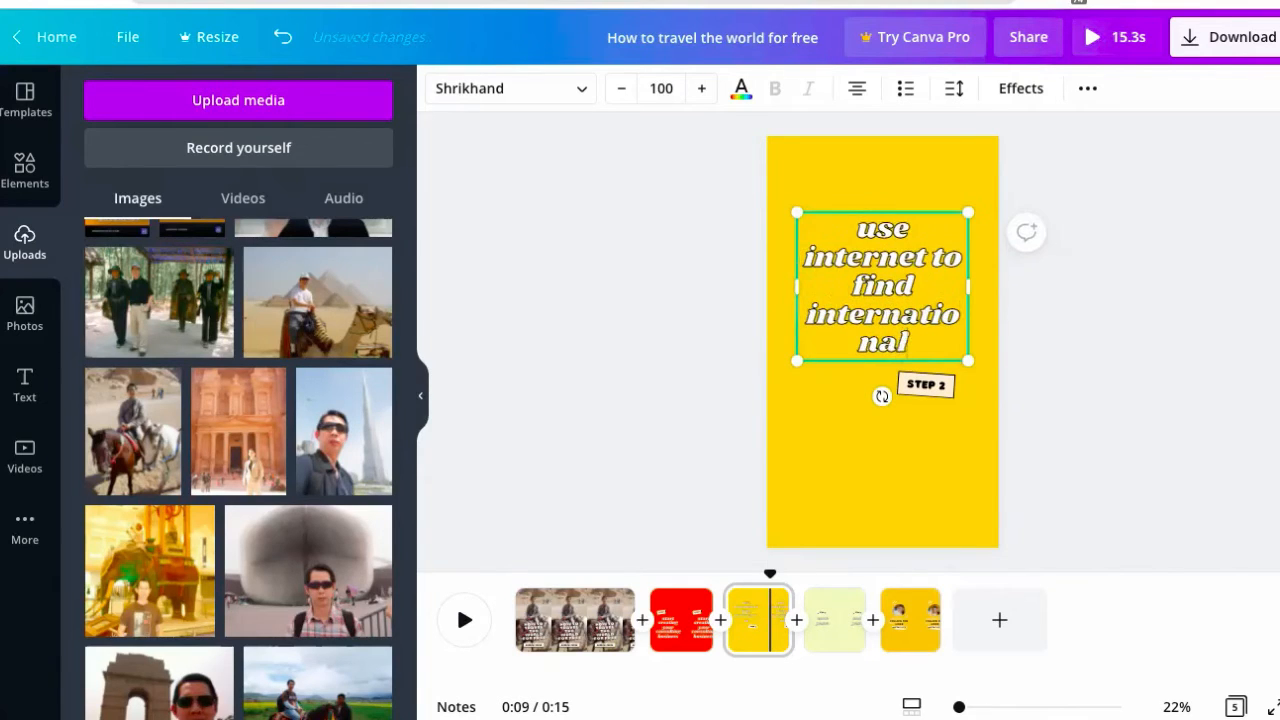
text( clients)
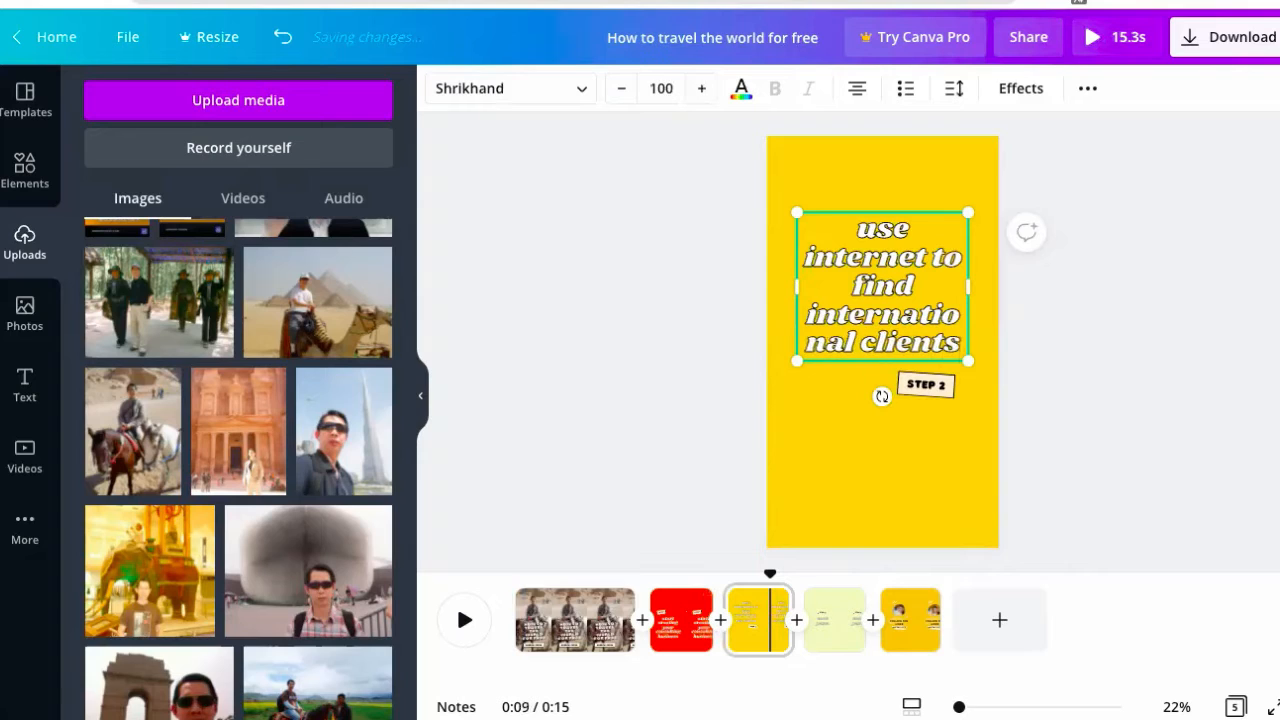
- Replace 'cook pasta' with 'start work with the clients & travel for free'
click(909, 608)
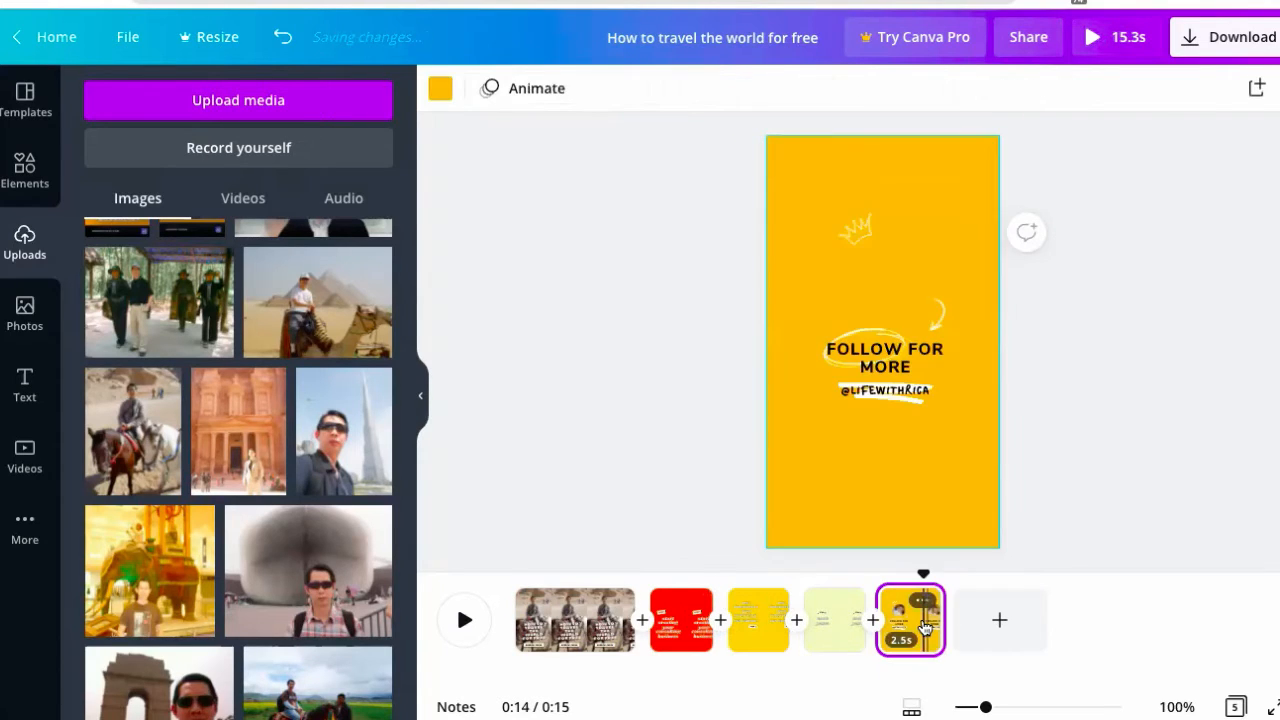
click(831, 630)
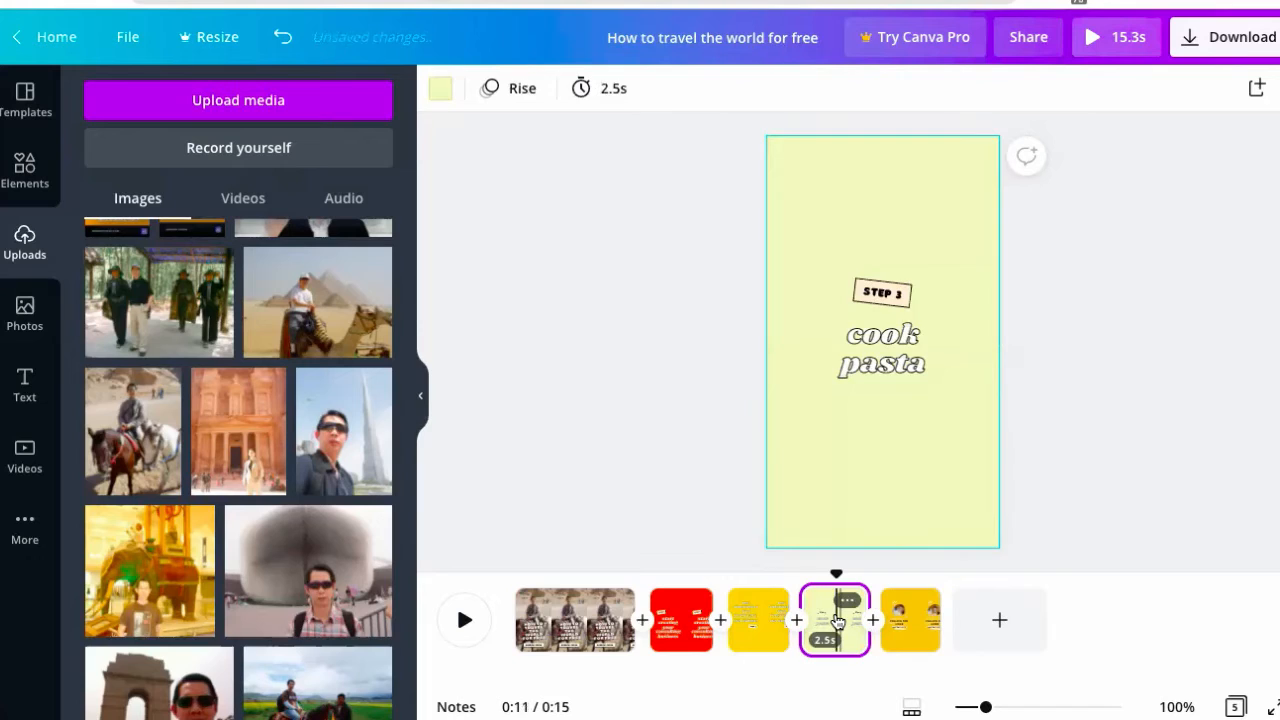
double_click(868, 364)
text(start work)
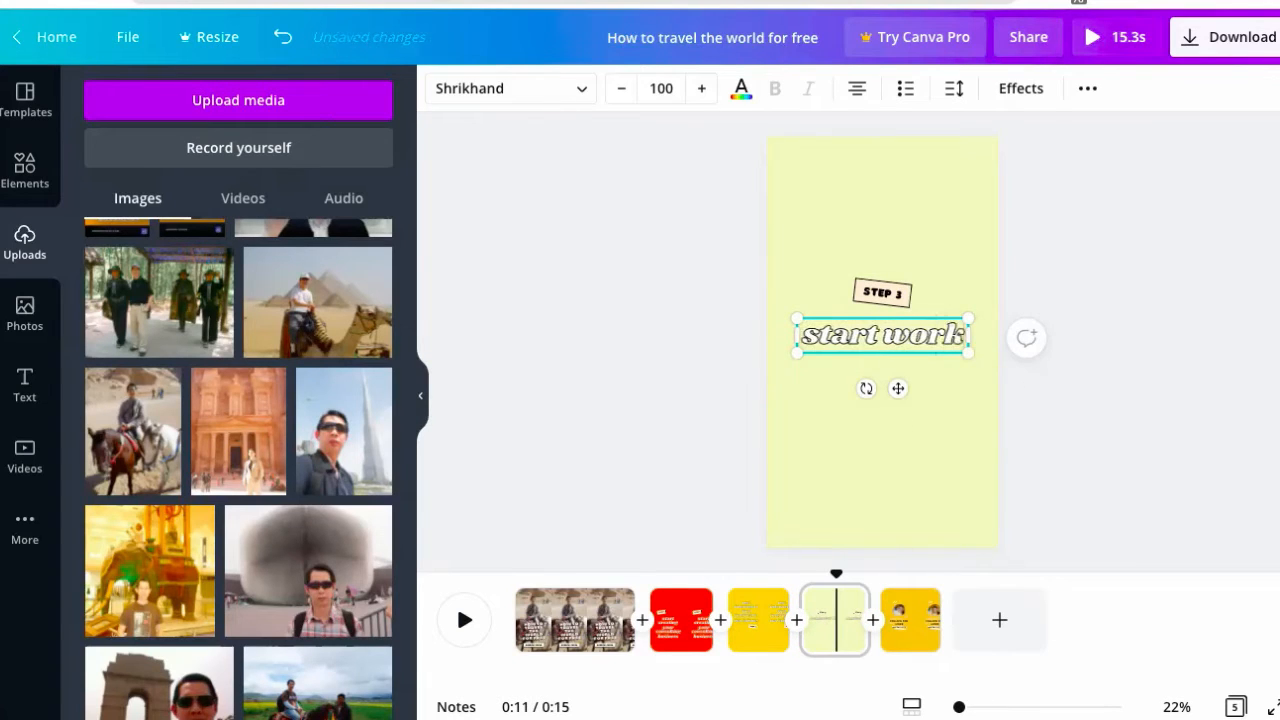
text( with)
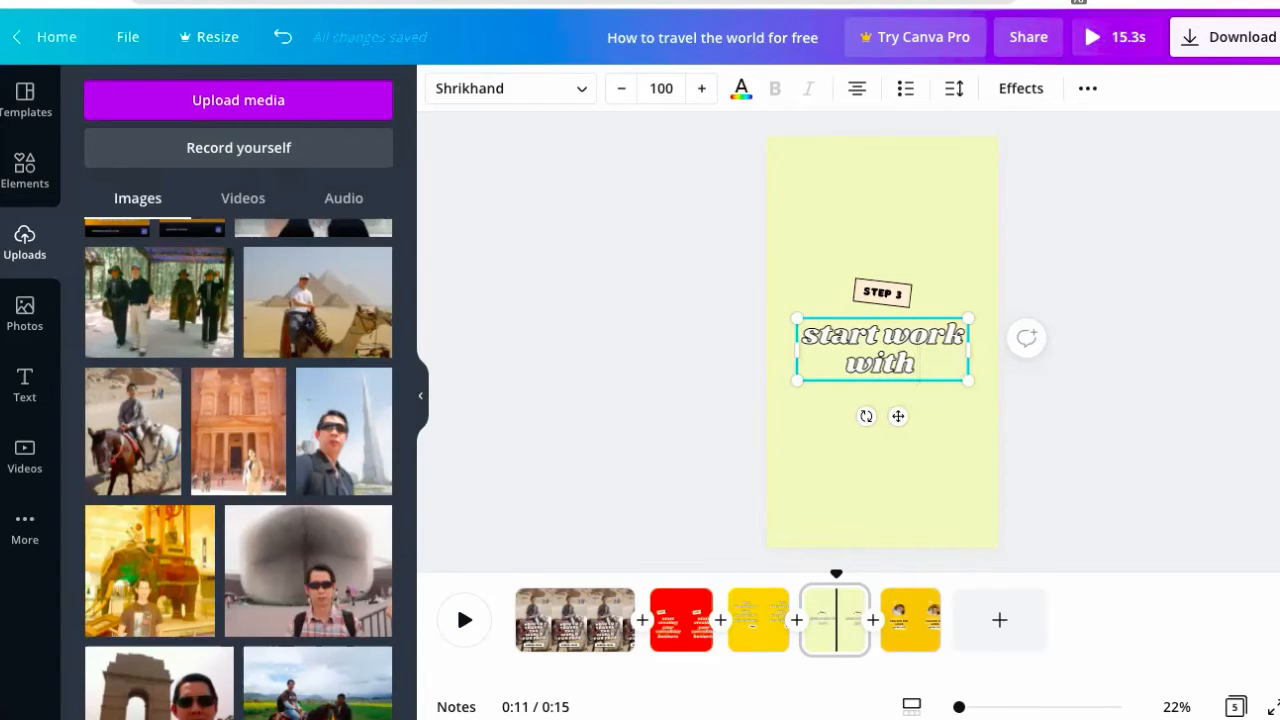
text( the client)
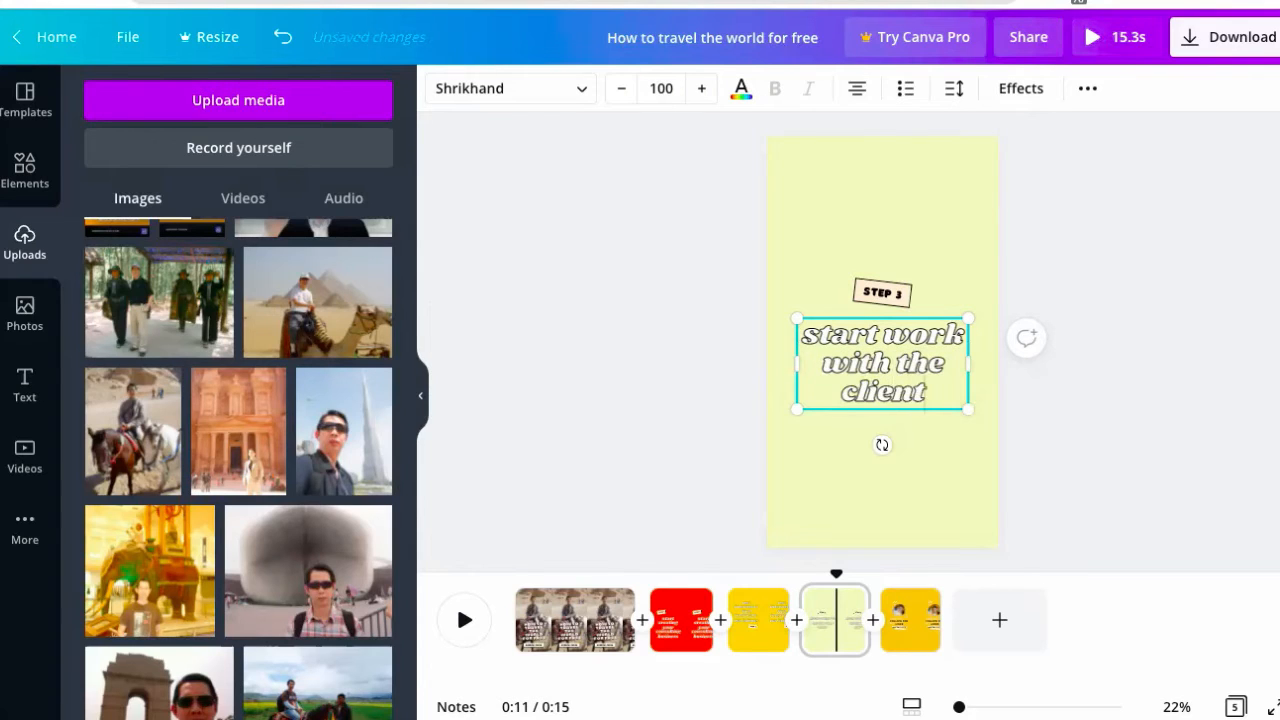
text(s &)
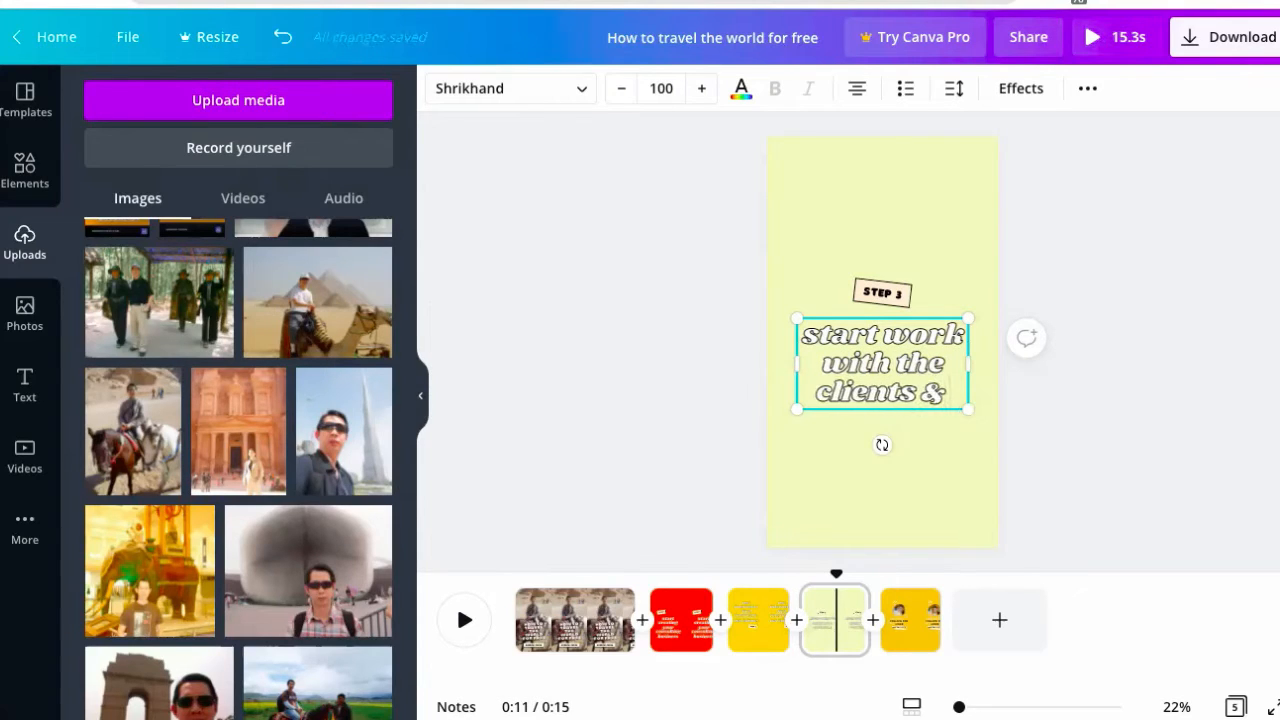
text( travel for )
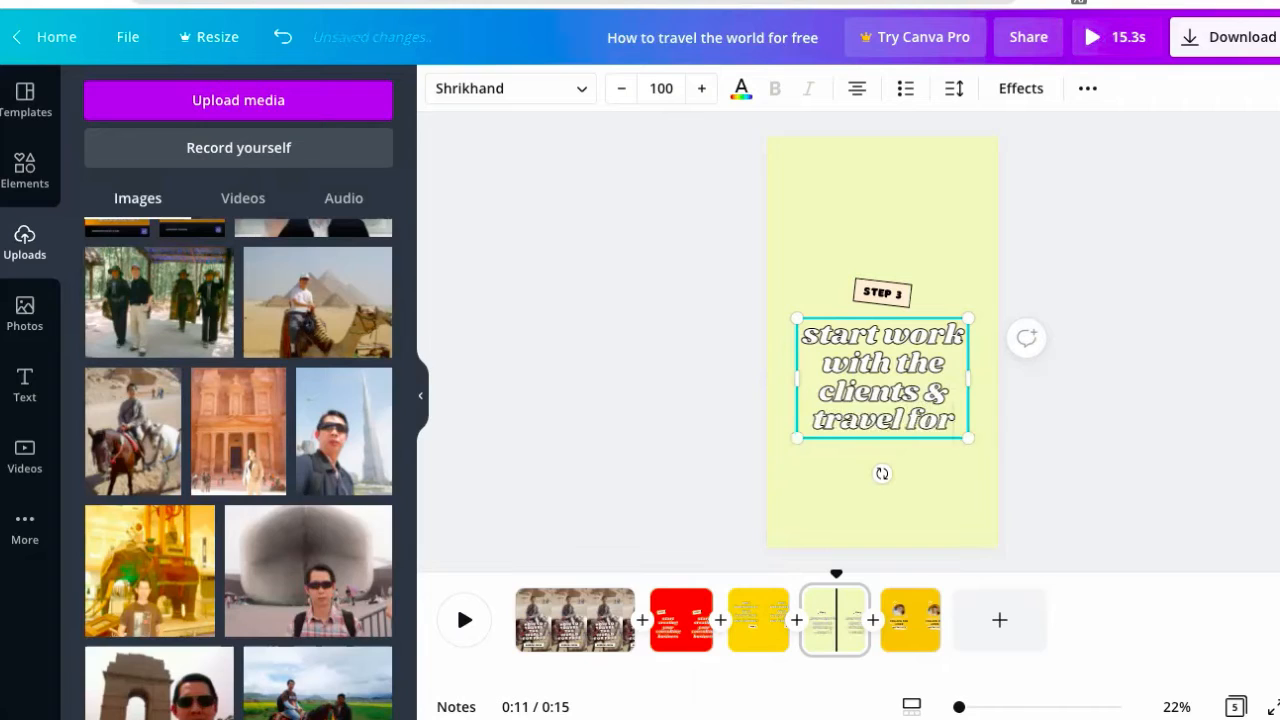
text(free)
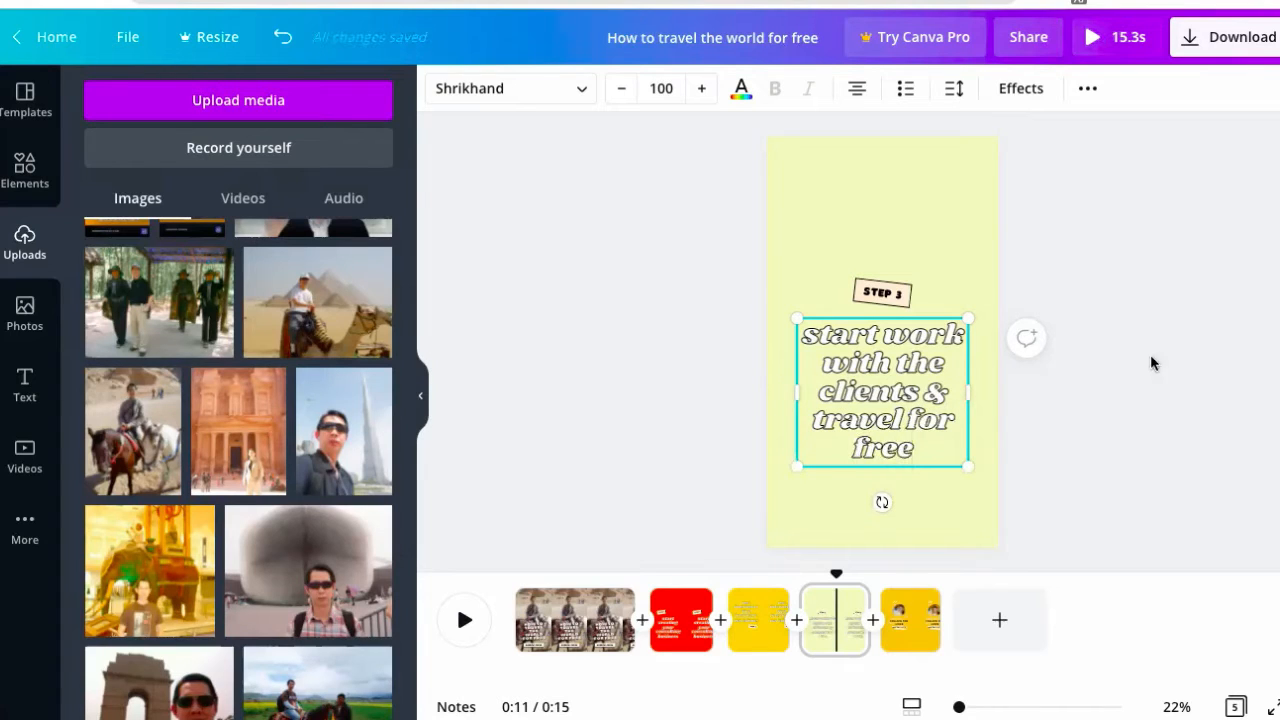
click(1140, 378)
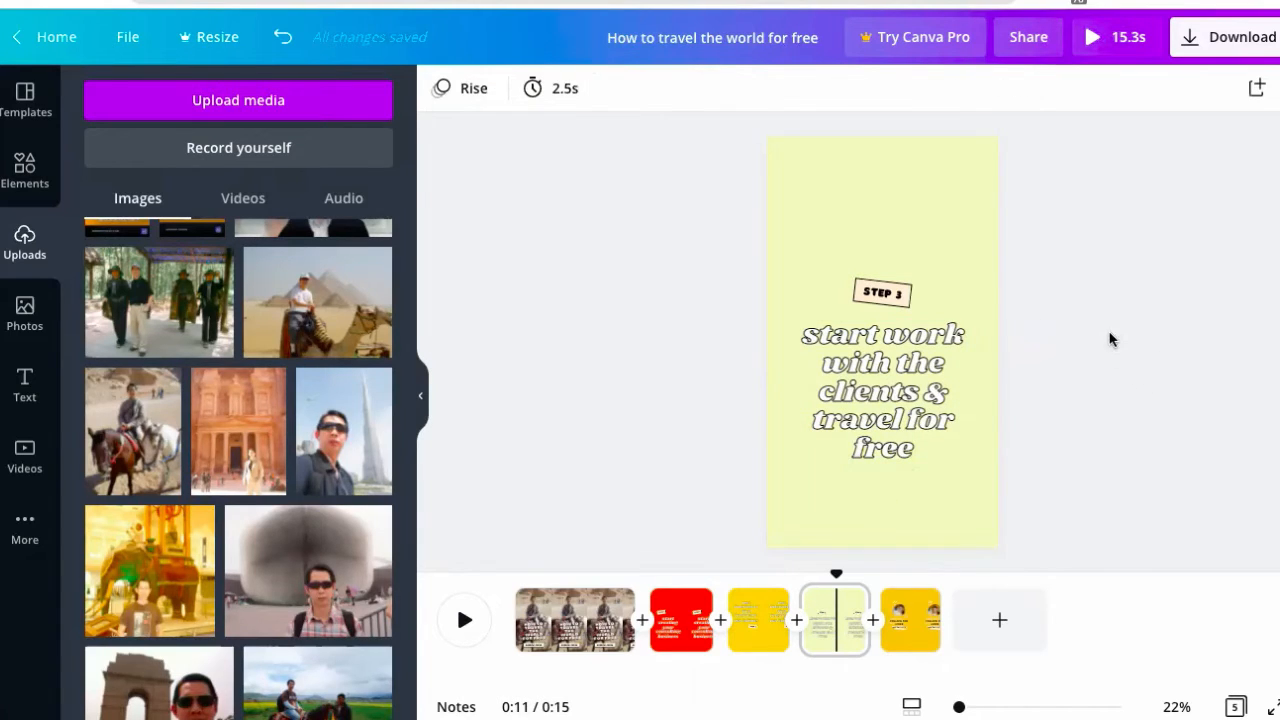
- On the end page, drop the uploaded masked-man video into the circle frame
click(910, 612)
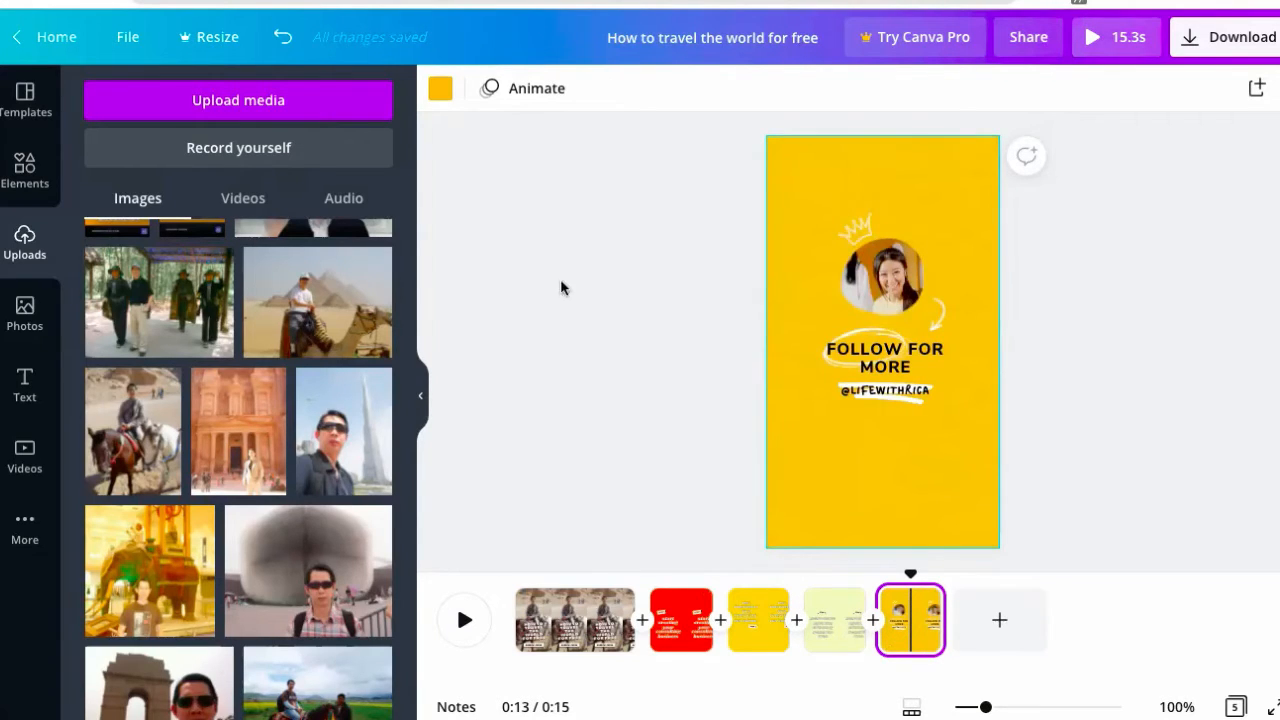
scroll(282, 403, up, 3)
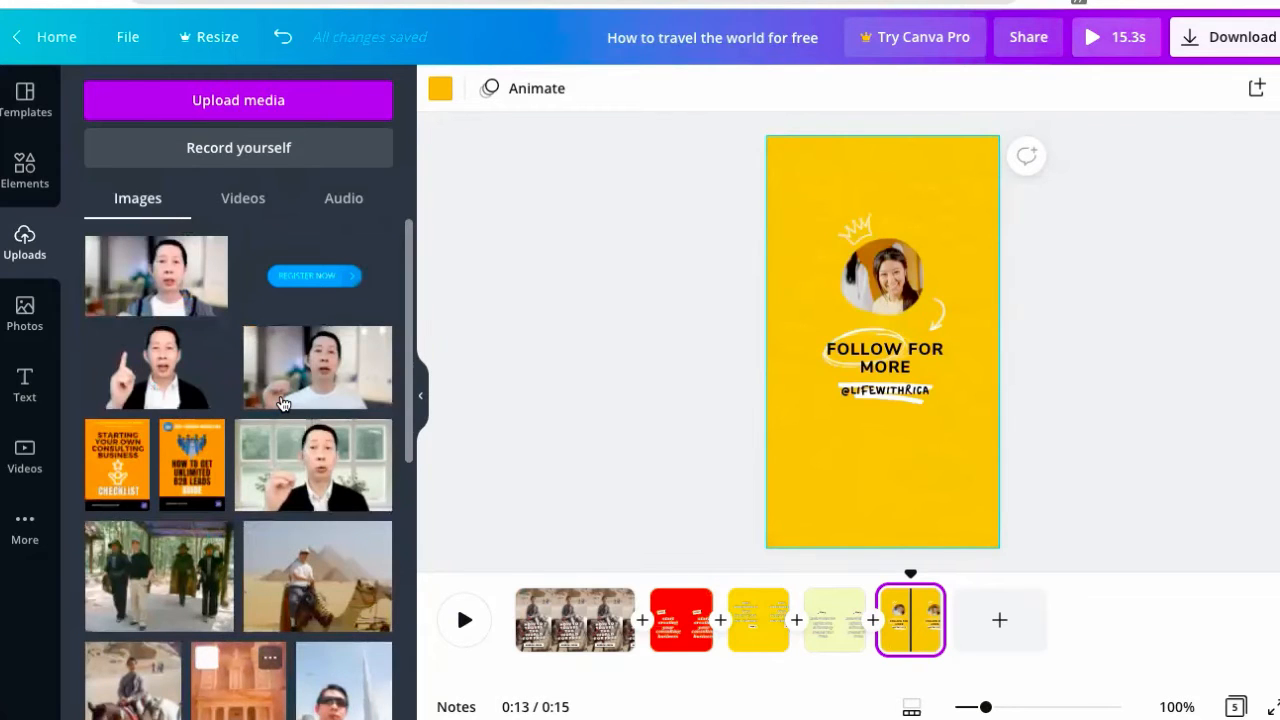
click(243, 200)
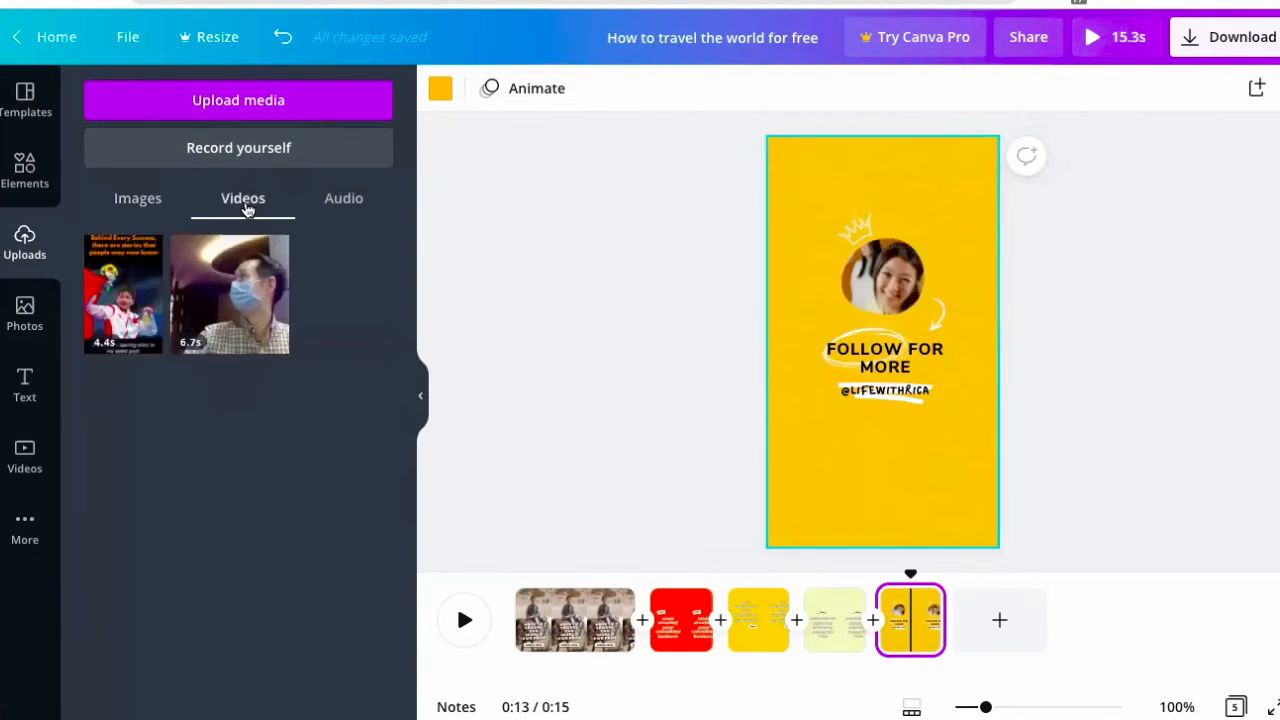
drag(237, 293, 836, 281)
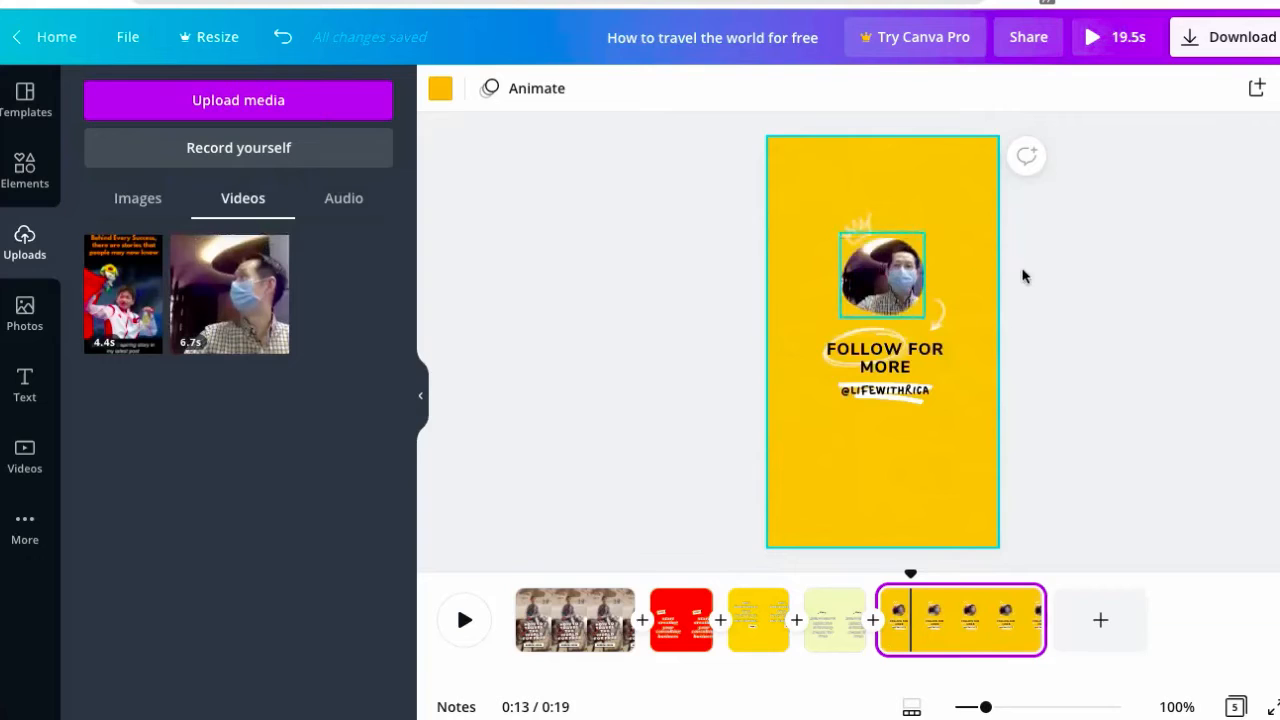
- Replace the social handle under FOLLOW FOR MORE with the creator's own handle
click(880, 398)
double_click(880, 398)
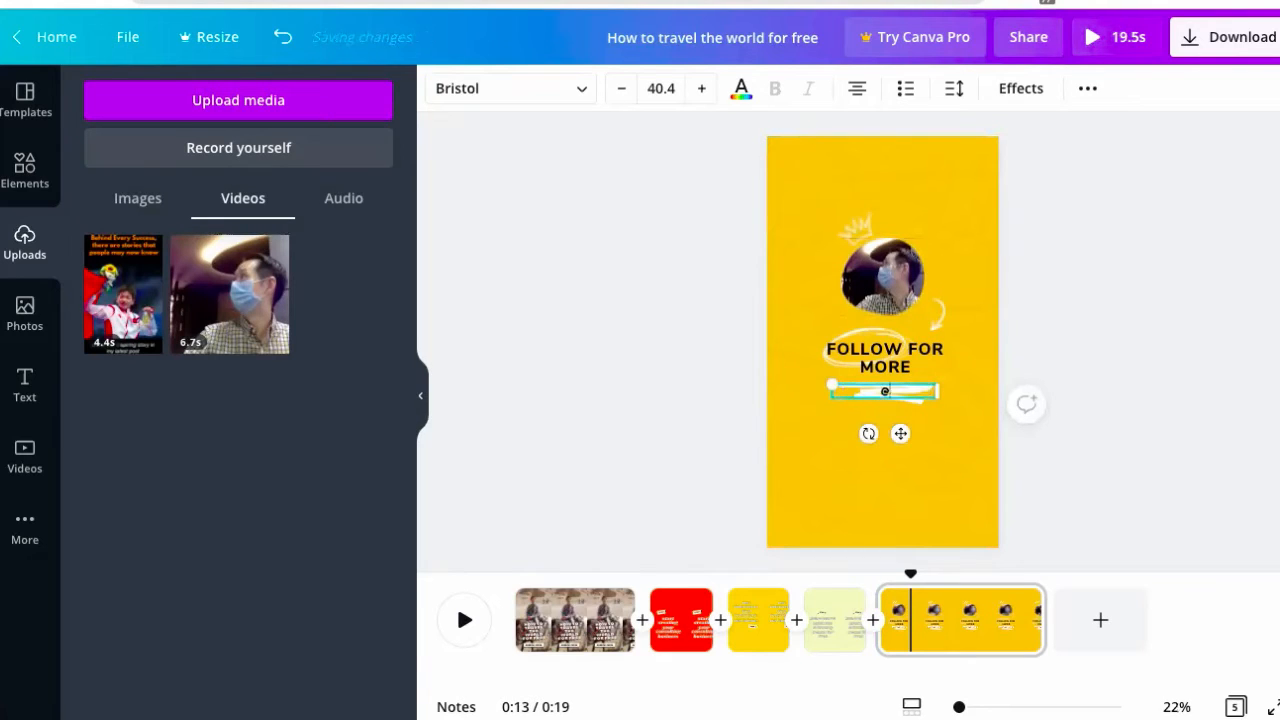
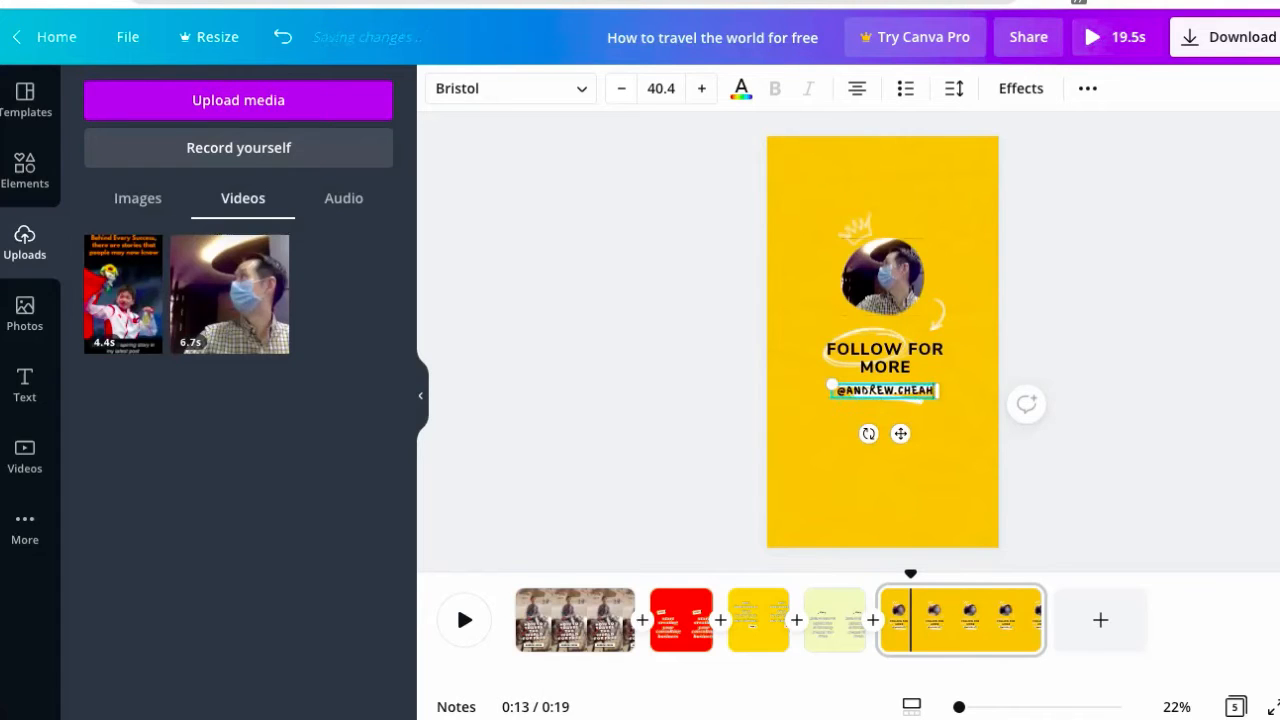
click(1065, 311)
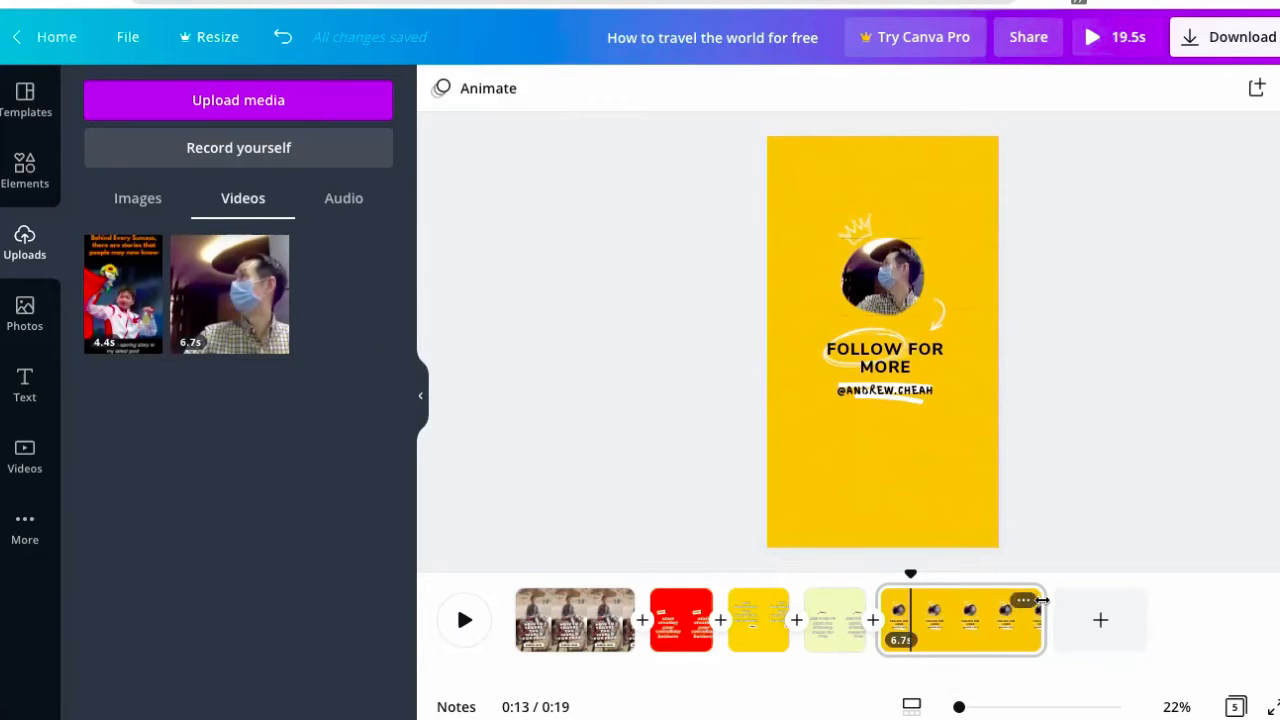
- Trim the end page's clip shorter and preview the video from the beginning
mouse_move(1018, 603)
mouse_down()
mouse_move(977, 606)
mouse_move(999, 606)
mouse_up()
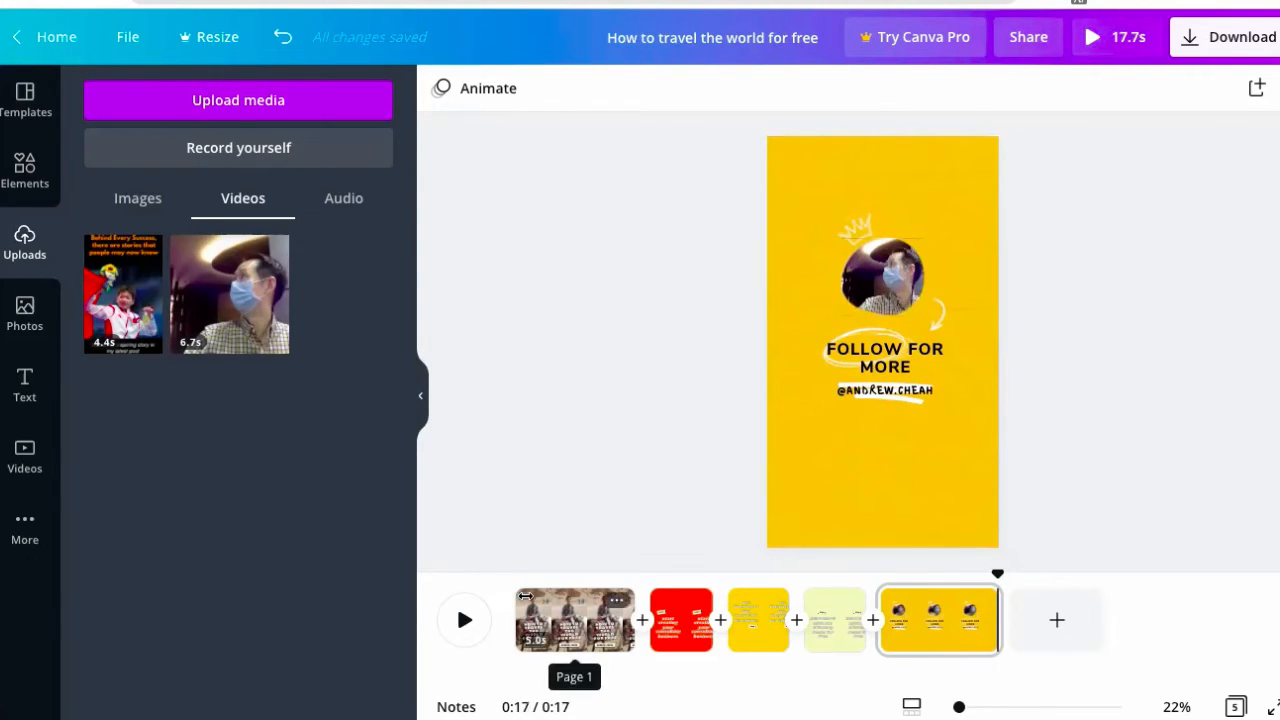
click(462, 619)
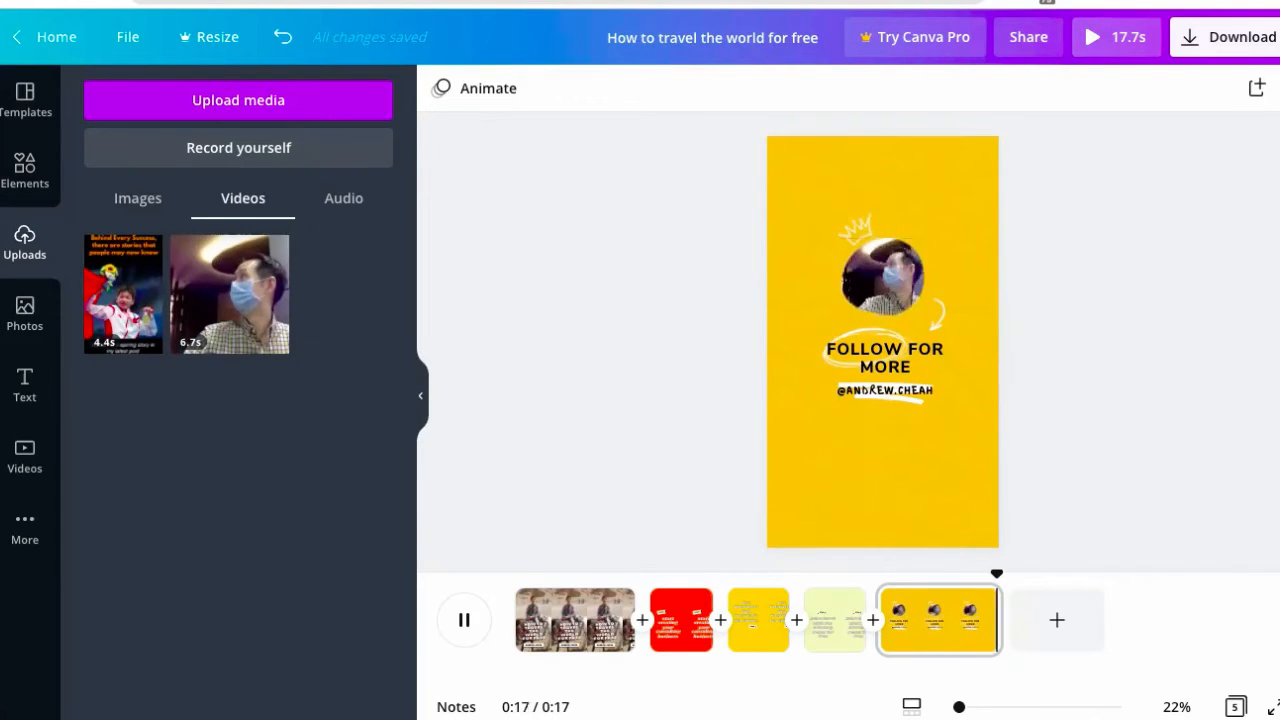
click(918, 640)
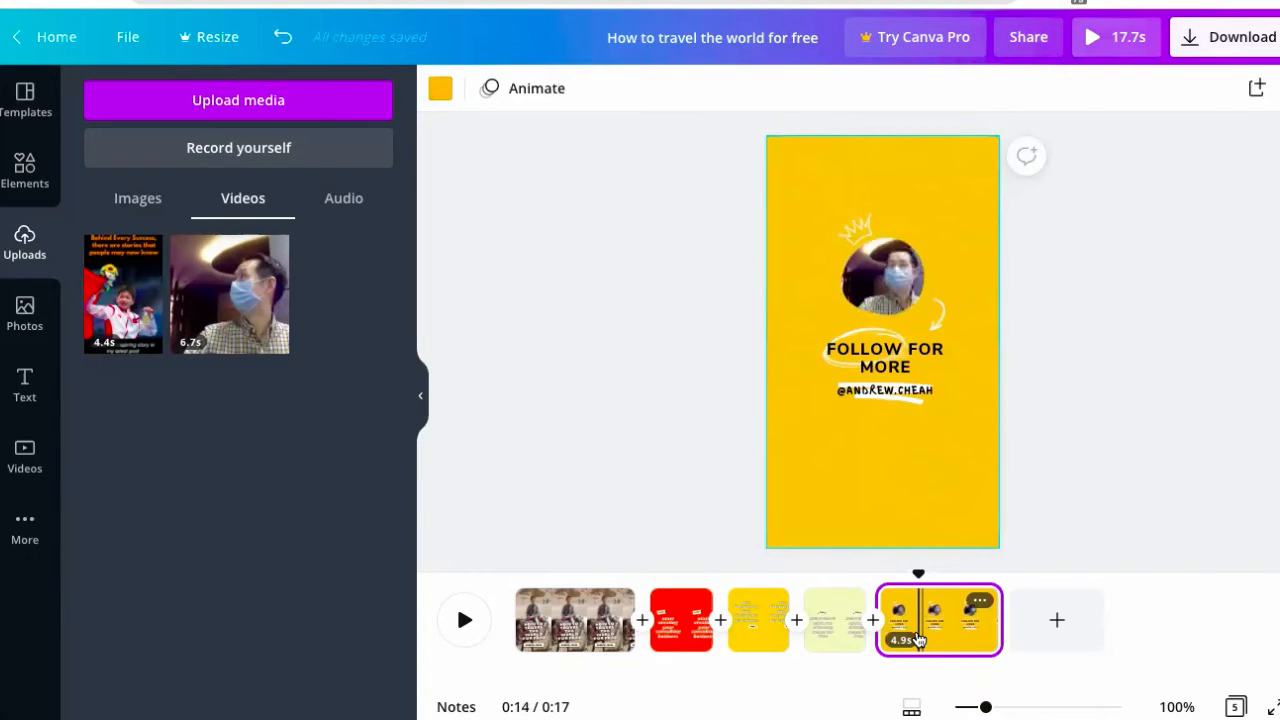
- Shorten the opening title page and trim the end page to 2.9 seconds
click(597, 612)
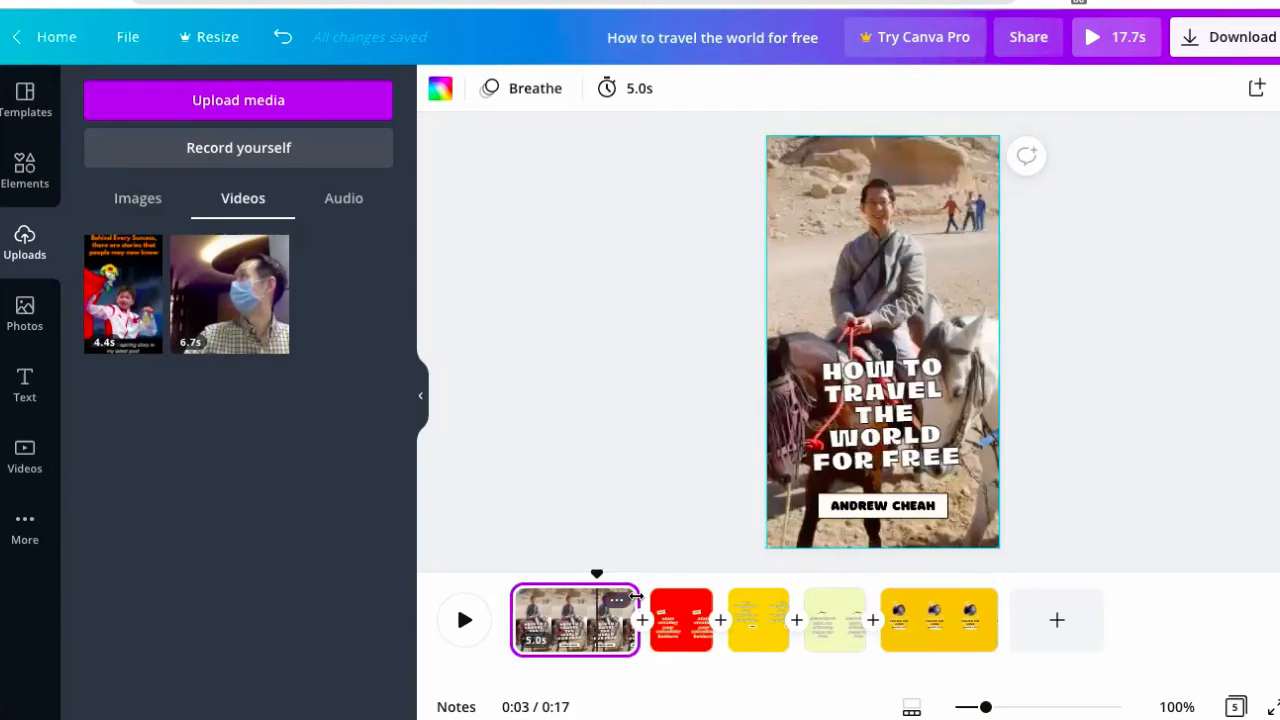
drag(615, 598, 607, 598)
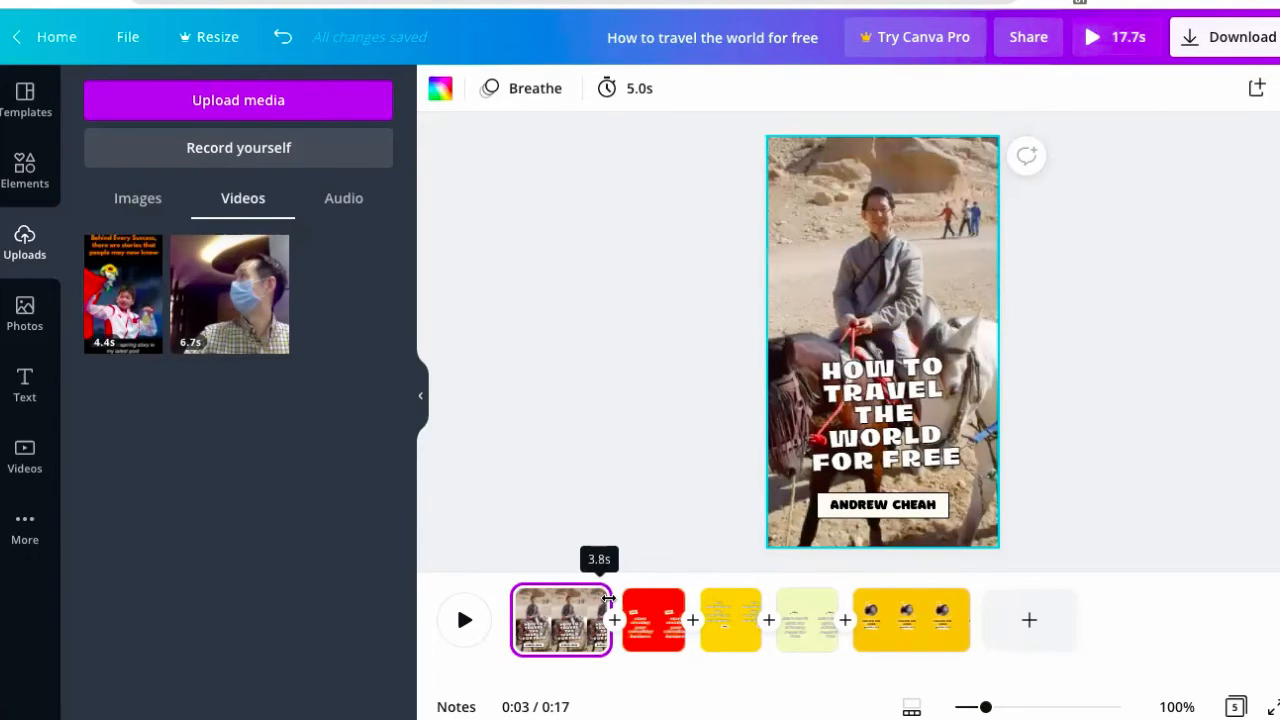
click(964, 628)
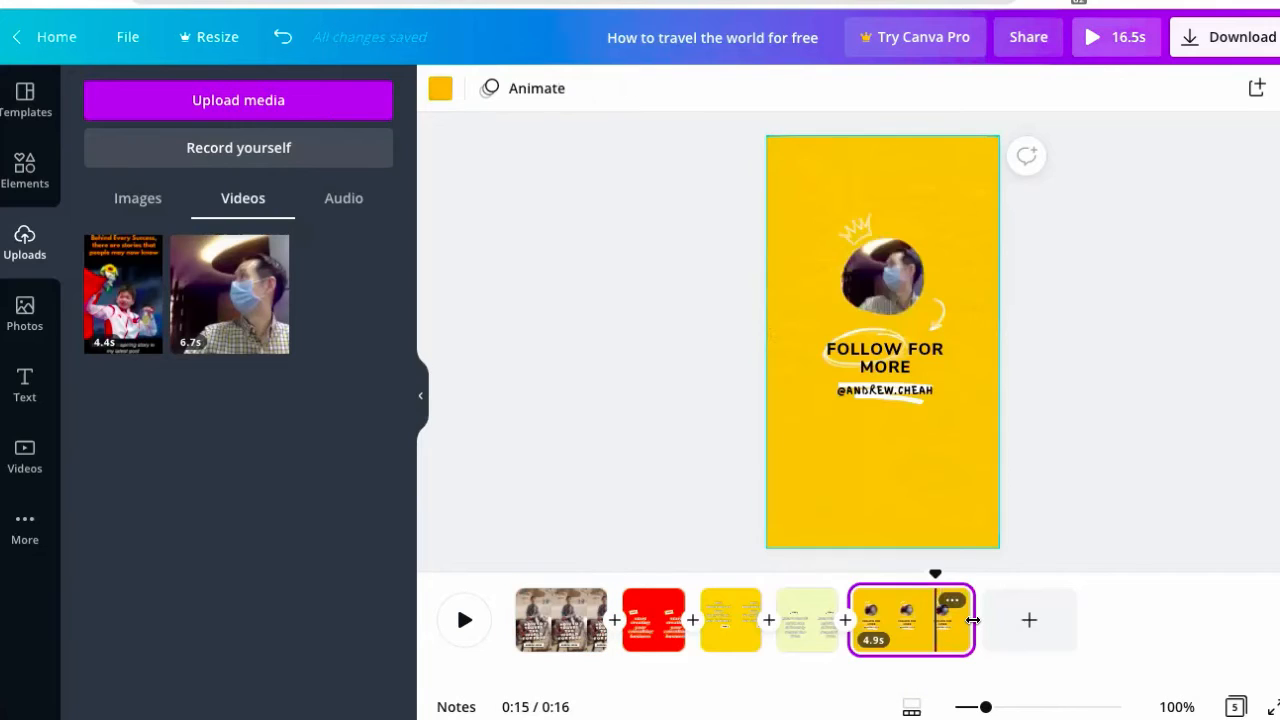
drag(938, 620, 926, 620)
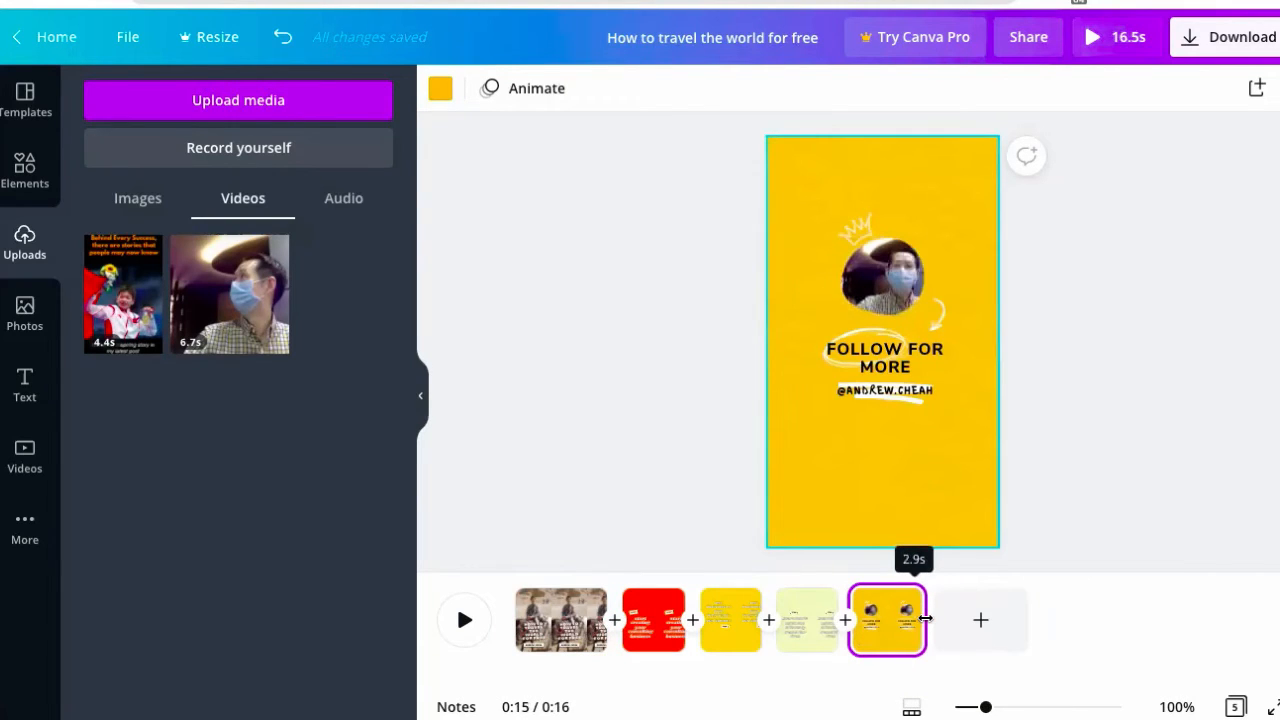
click(1081, 443)
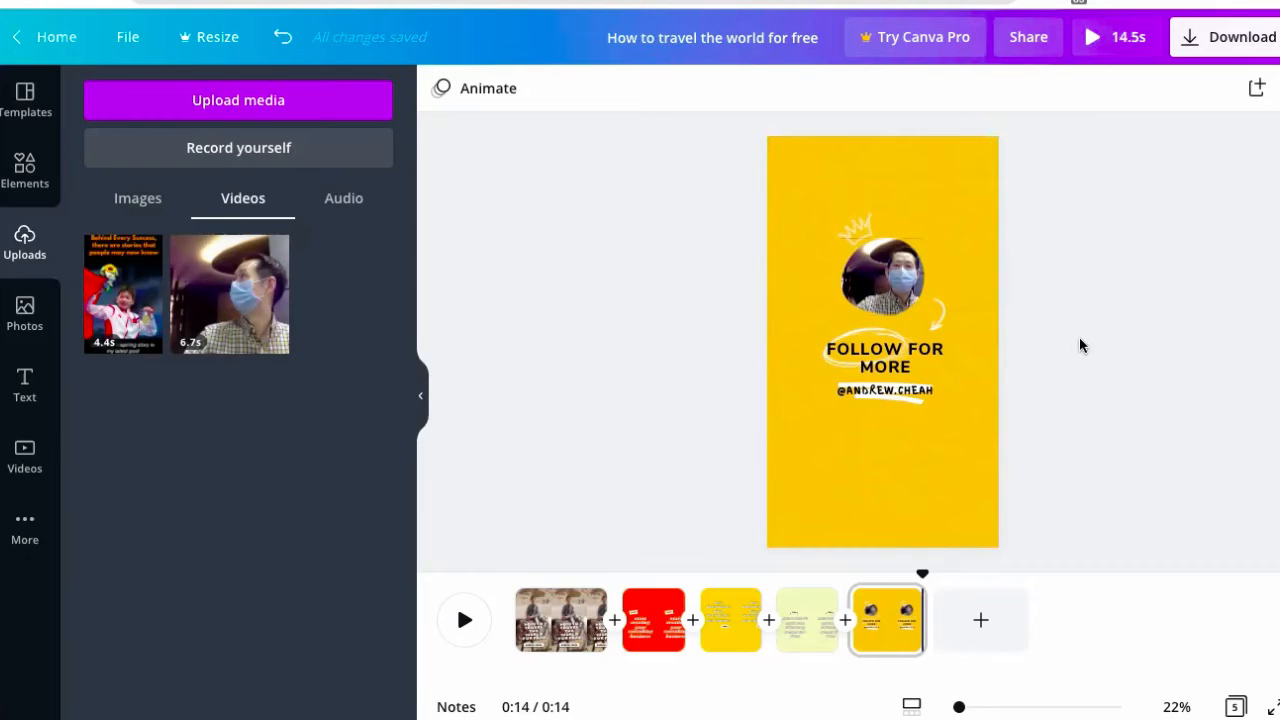
- Remove the crown doodle above the photo and recheck the Download panel's premium-image warning
click(1236, 47)
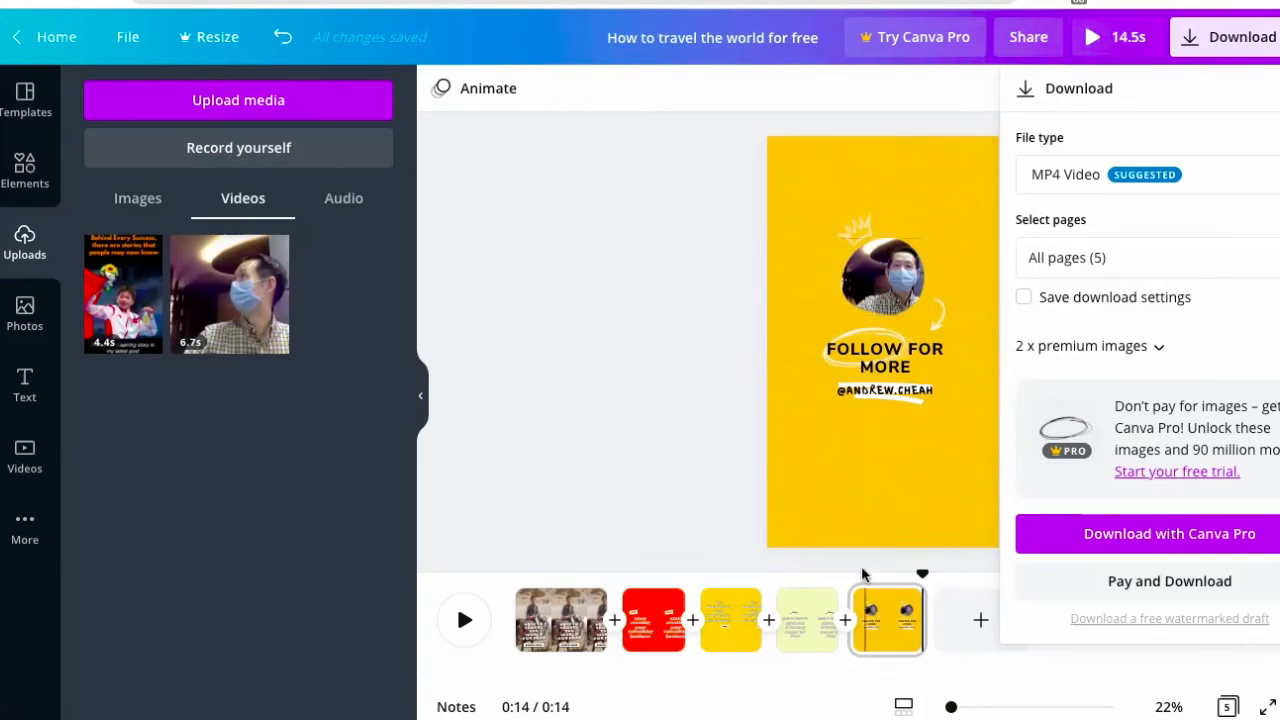
click(858, 235)
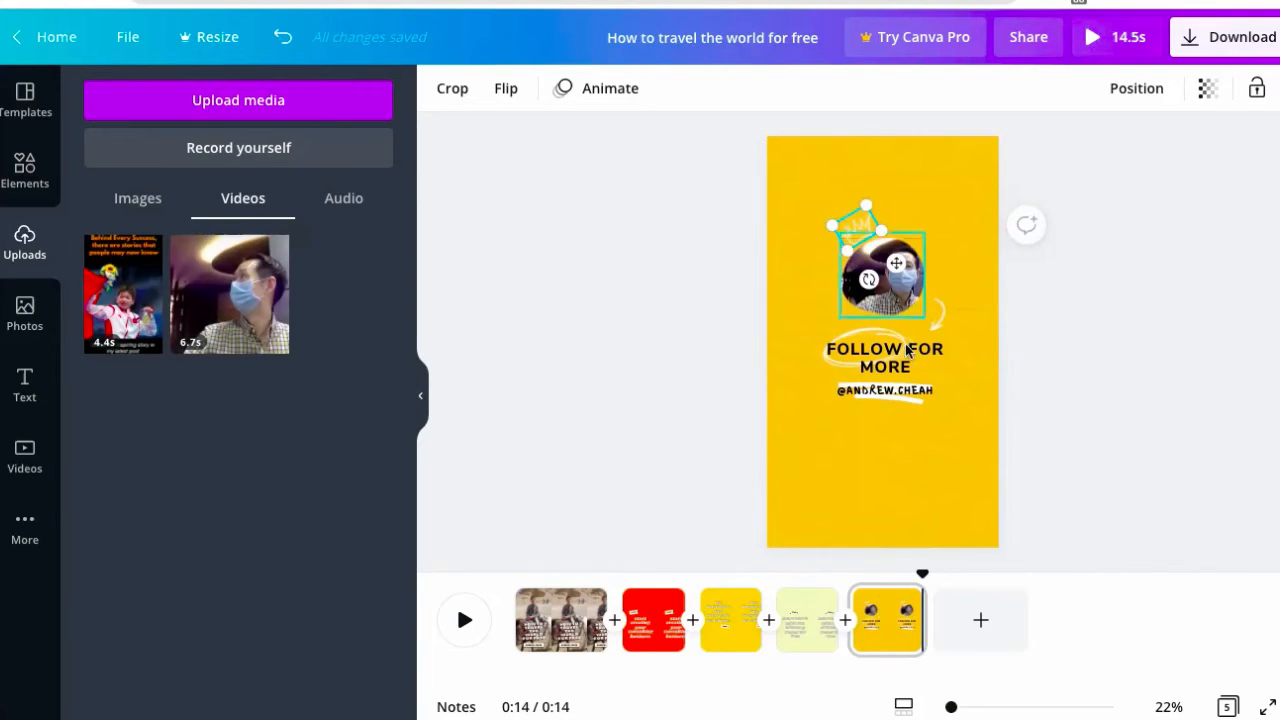
click(909, 205)
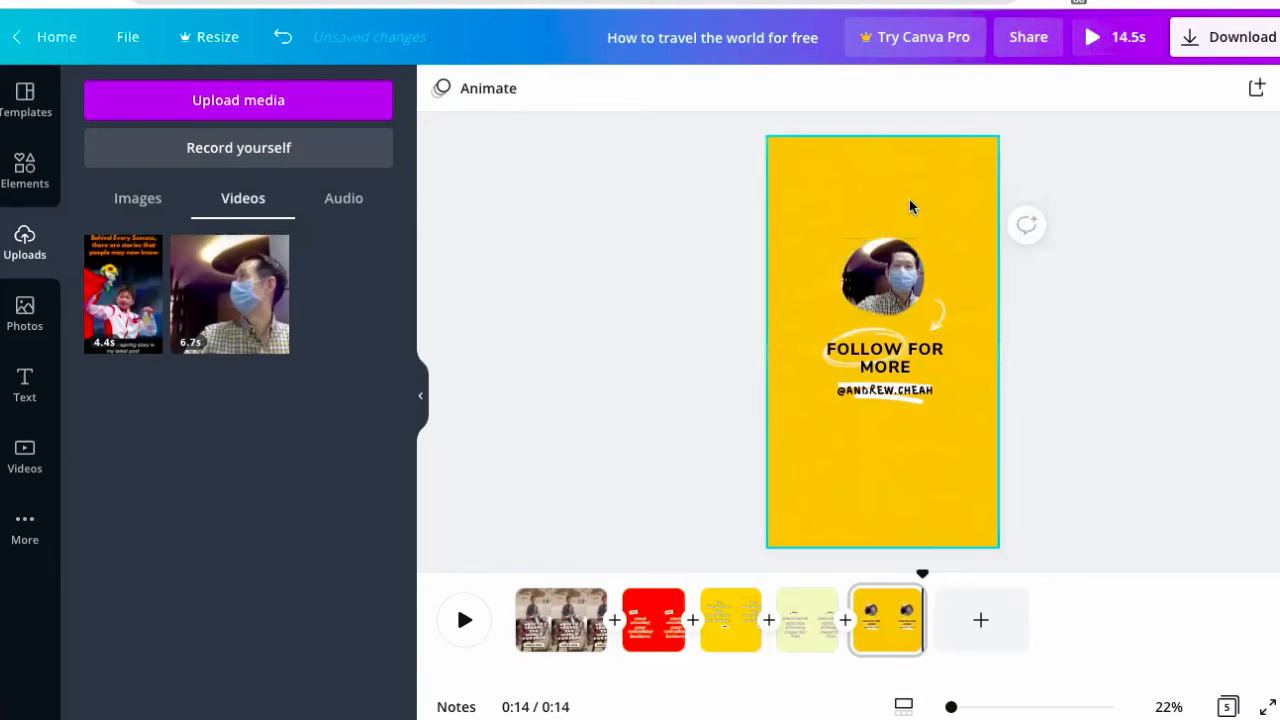
click(1257, 38)
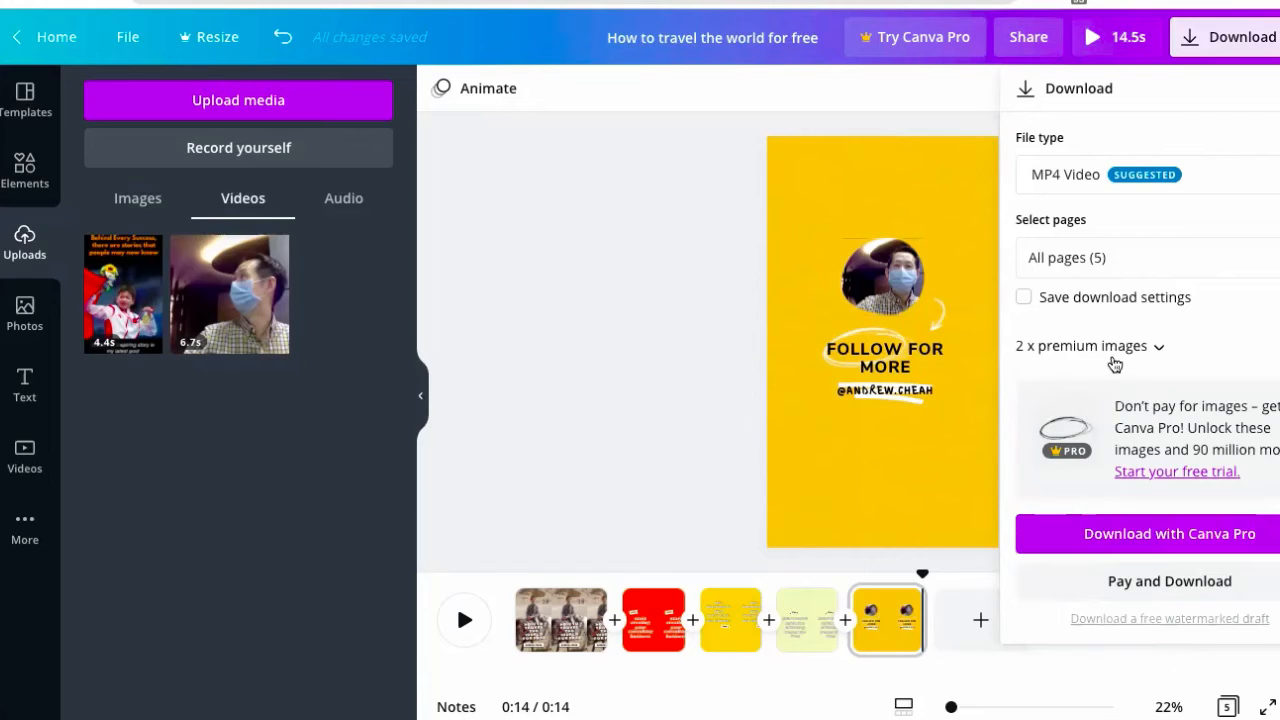
click(800, 290)
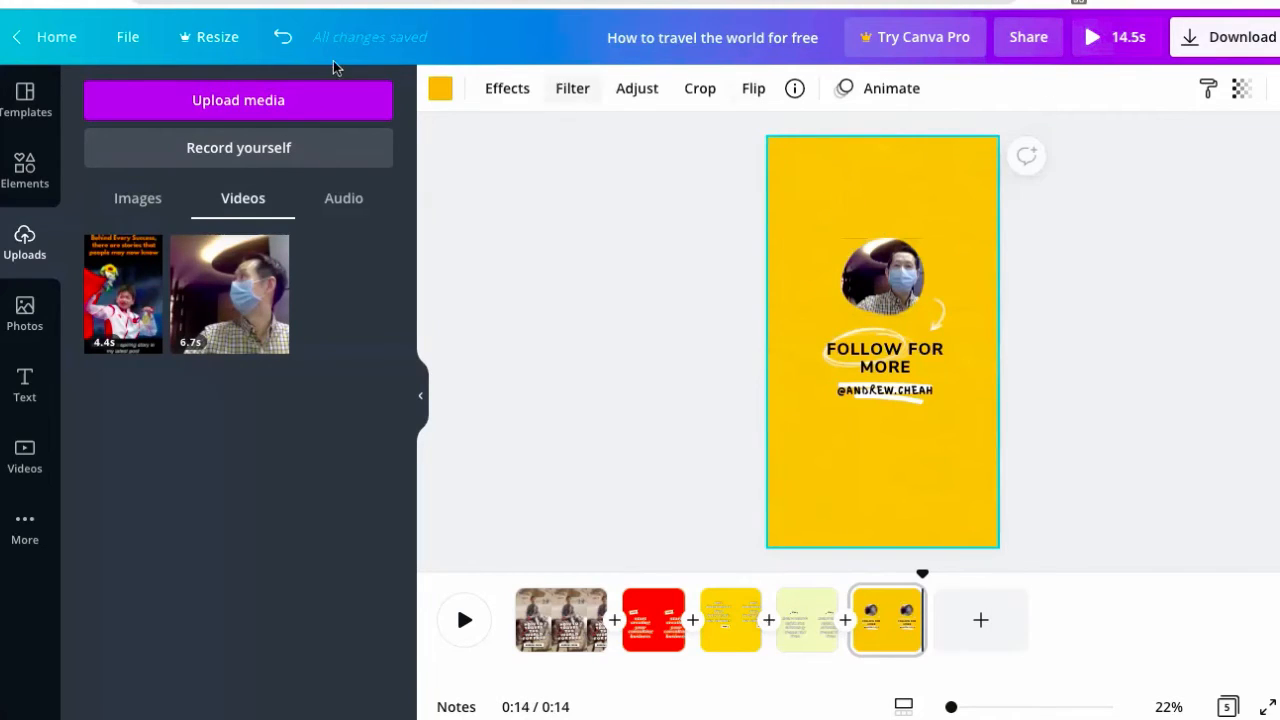
- Restore the crown, then delete the watermarked arrow and the highlight behind FOLLOW FOR MORE
click(281, 37)
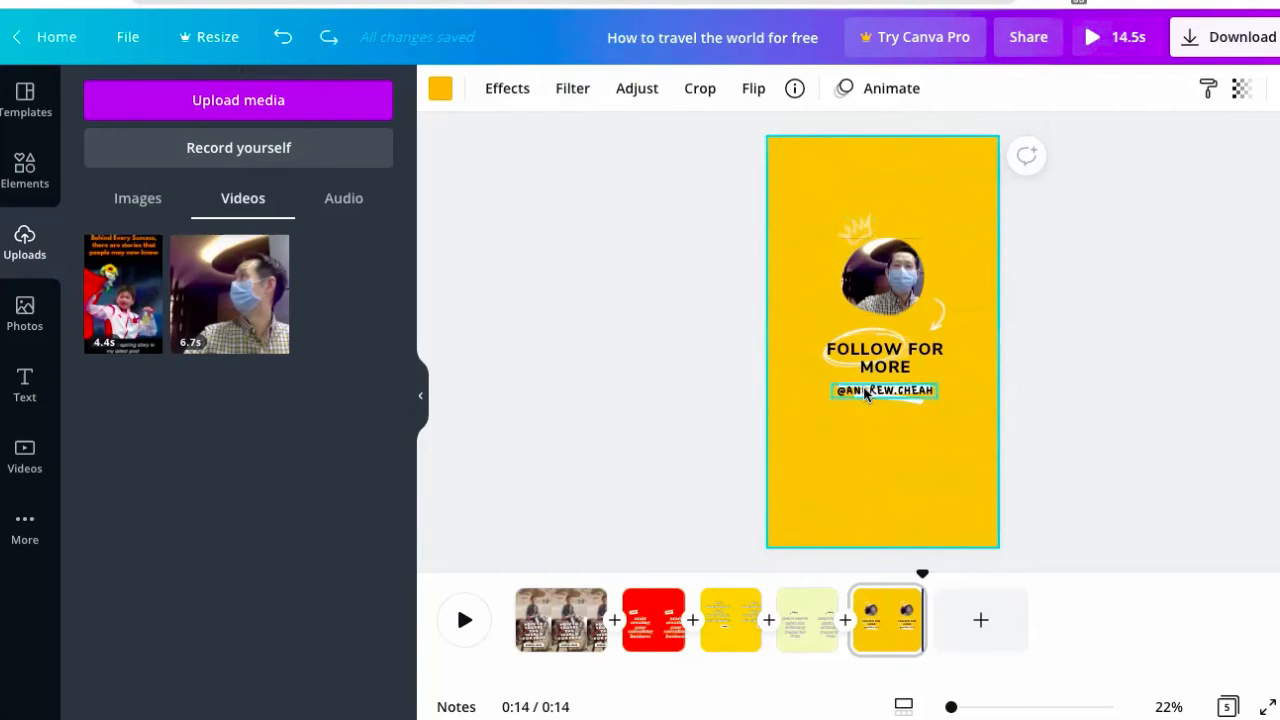
click(1104, 260)
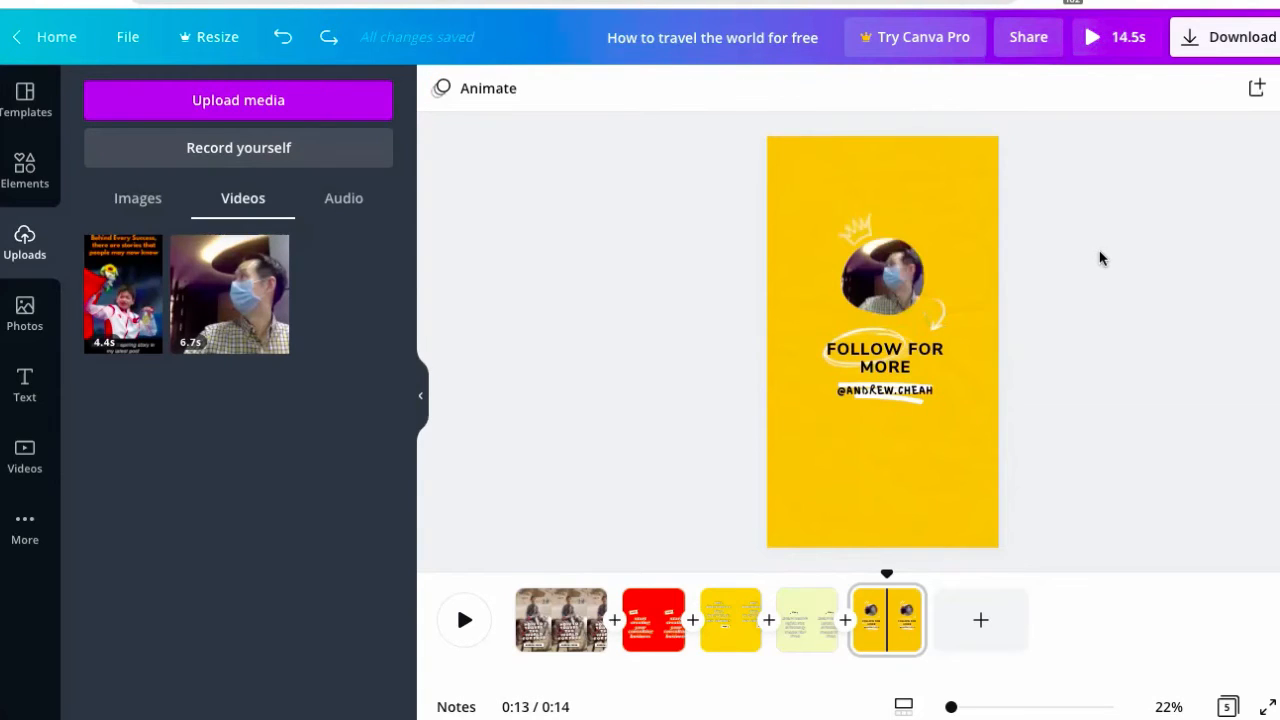
click(939, 316)
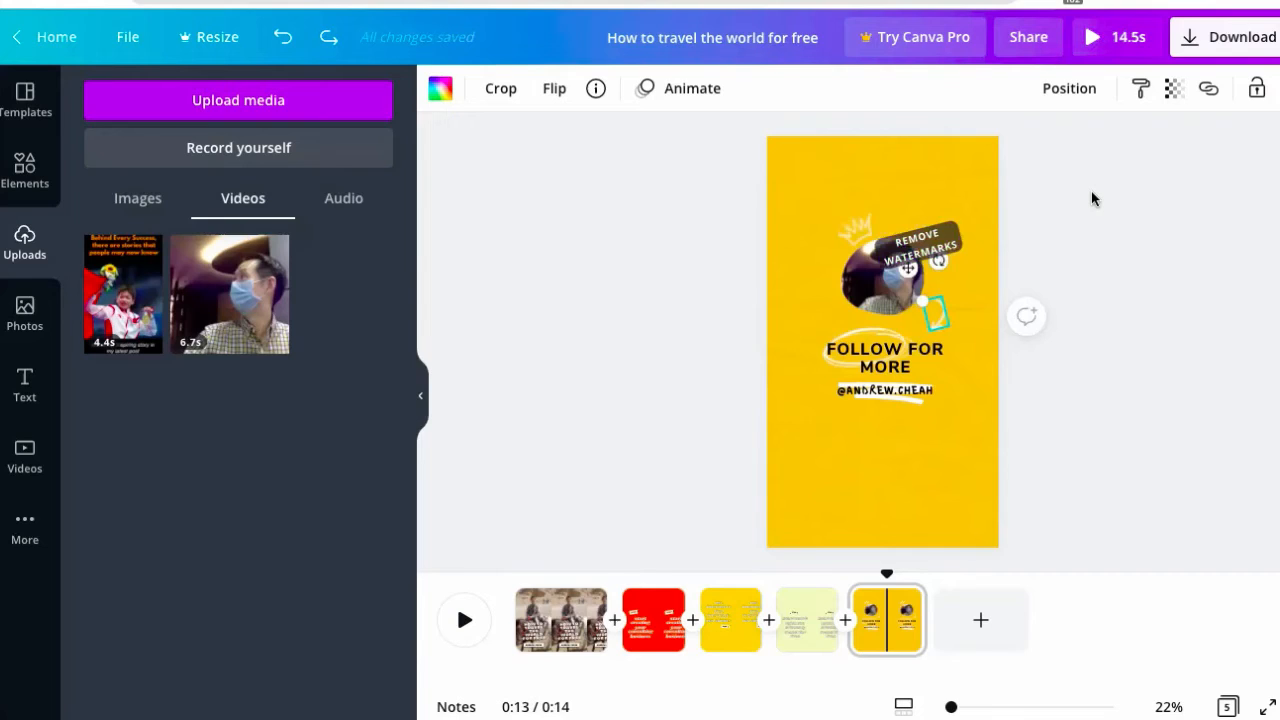
key(Delete)
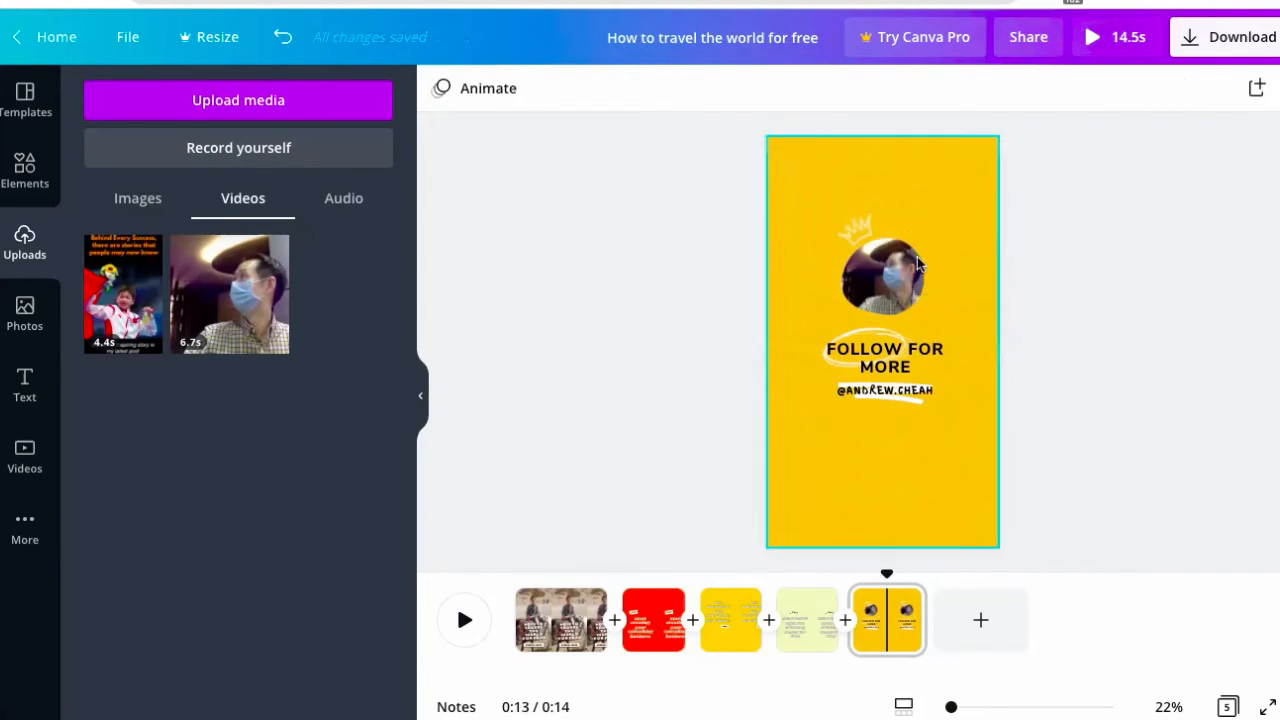
click(879, 337)
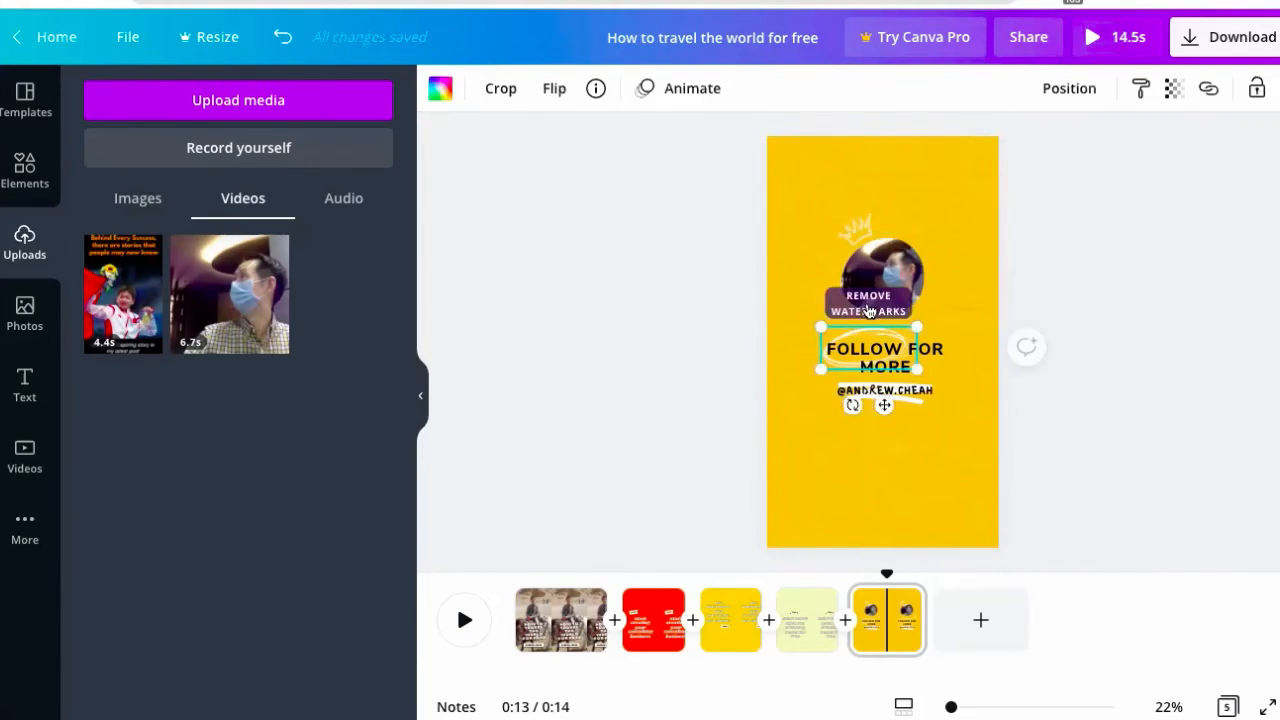
key(Delete)
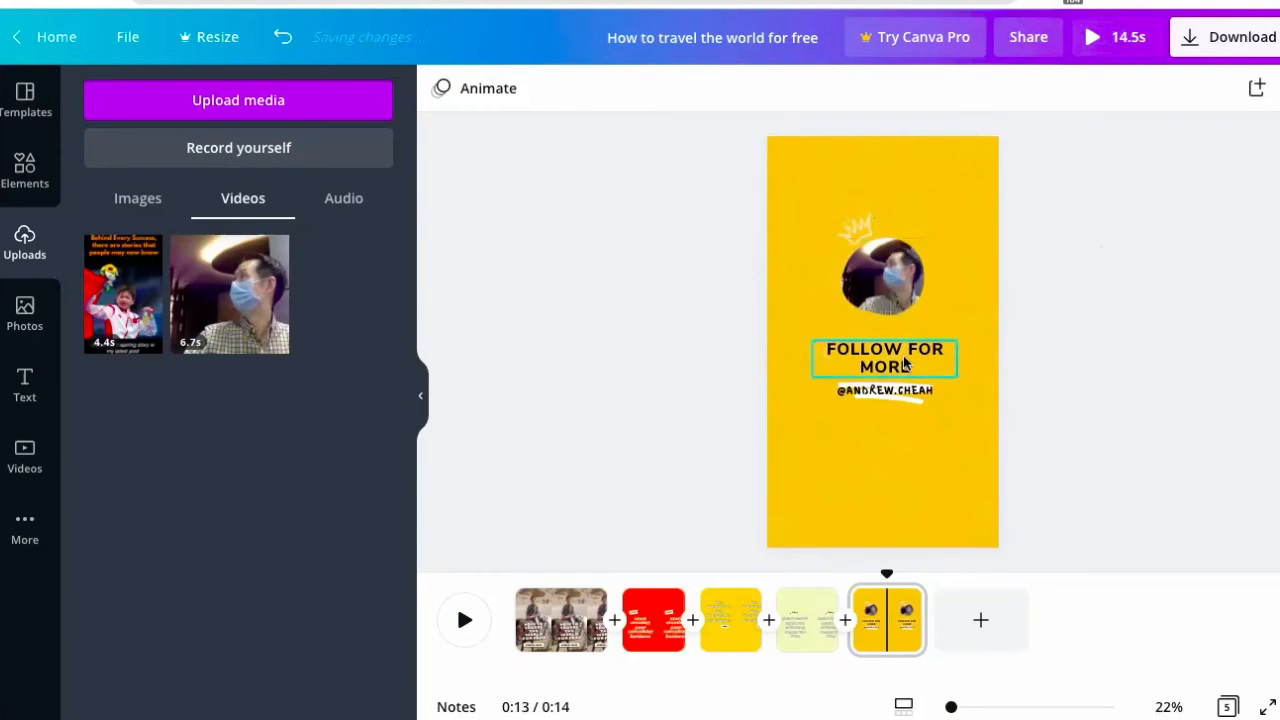
click(24, 172)
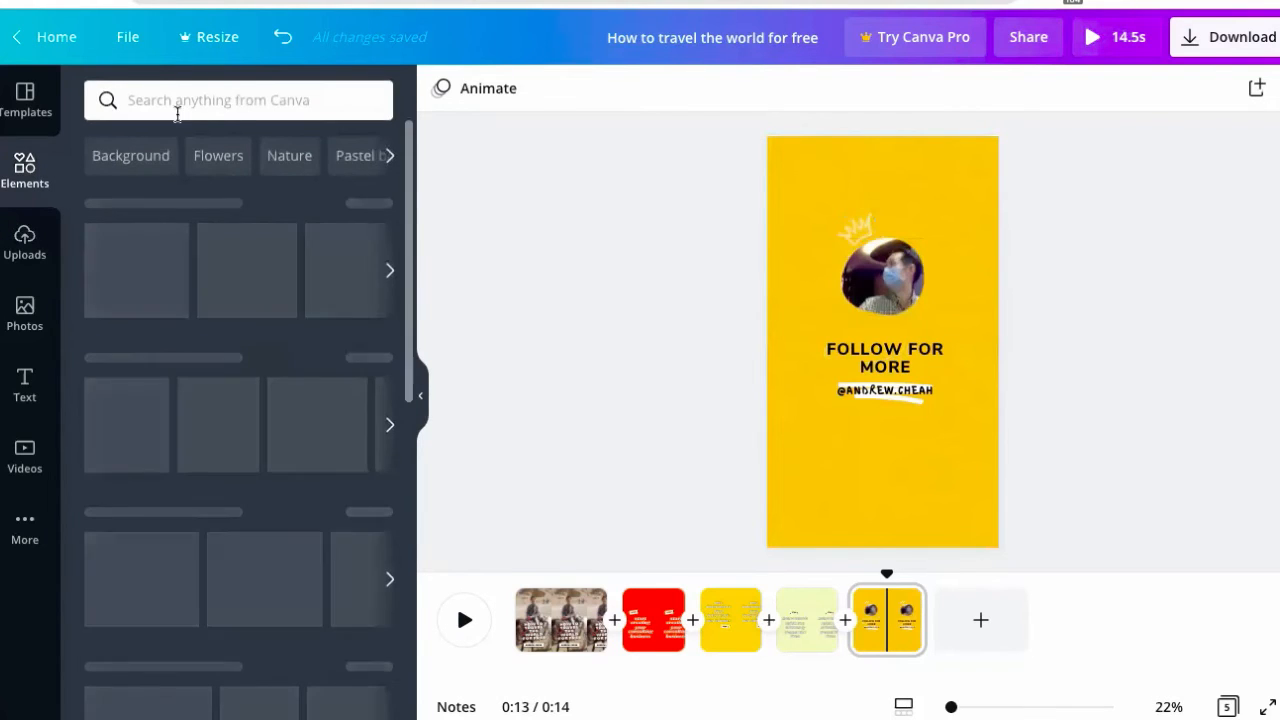
- Add a white curved arrow from an 'arrows' search, rotated downward beside the round photo
click(237, 94)
text(a)
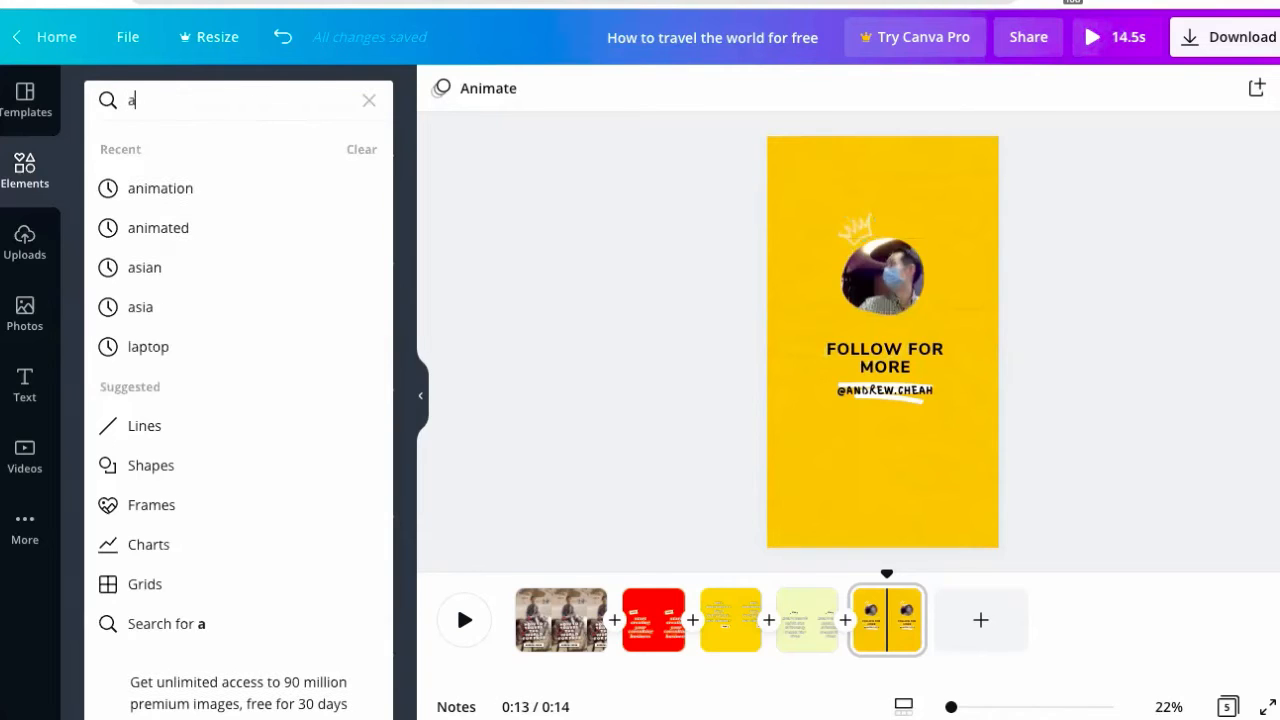
text(rrows)
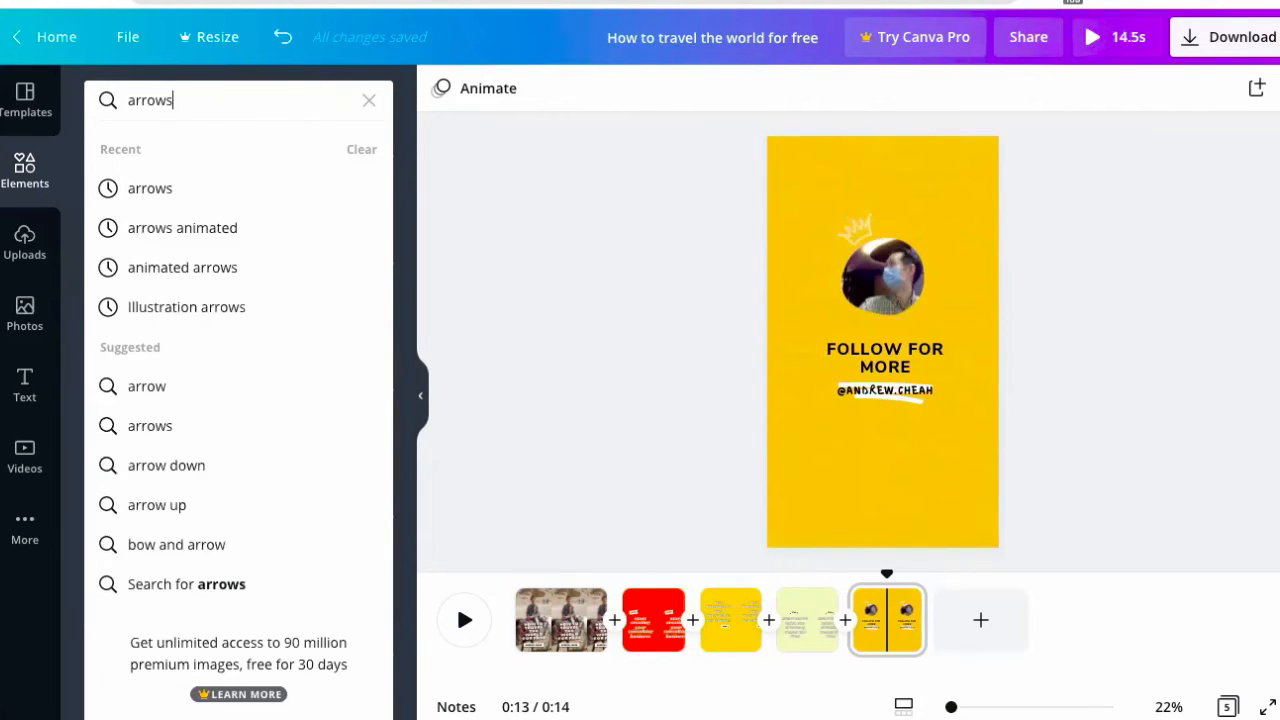
key(Return)
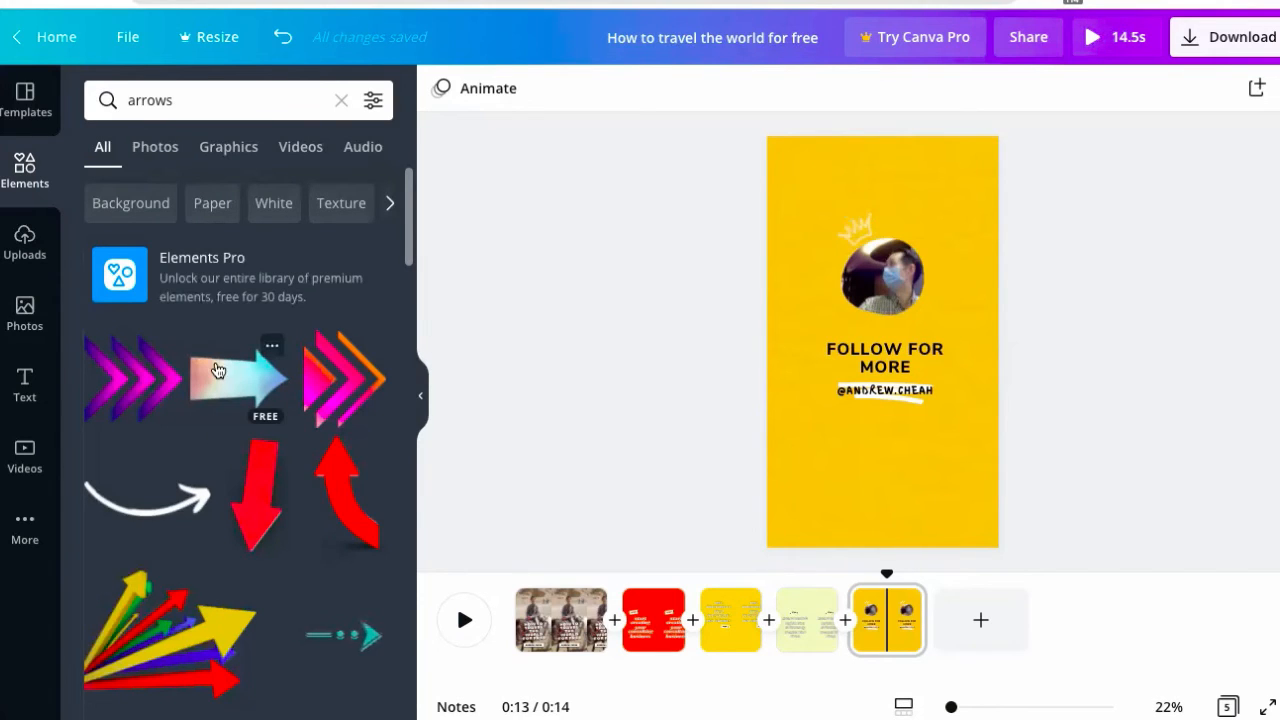
click(158, 512)
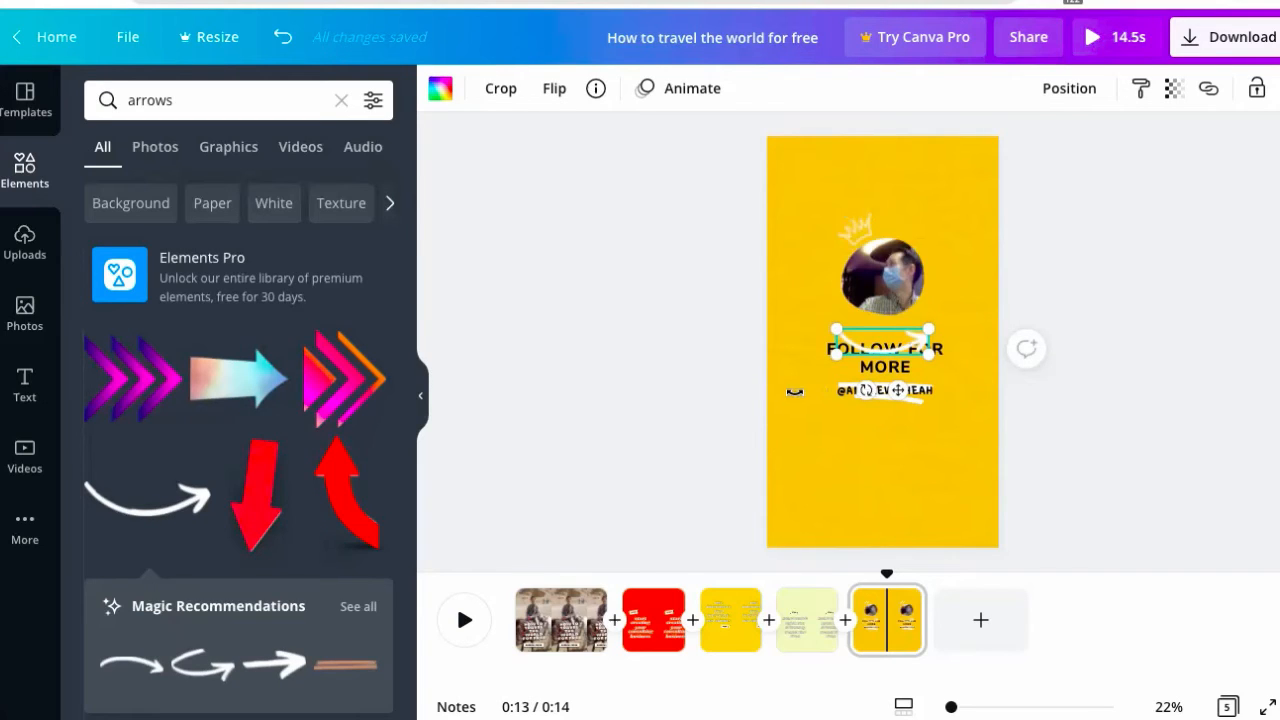
drag(794, 391, 810, 307)
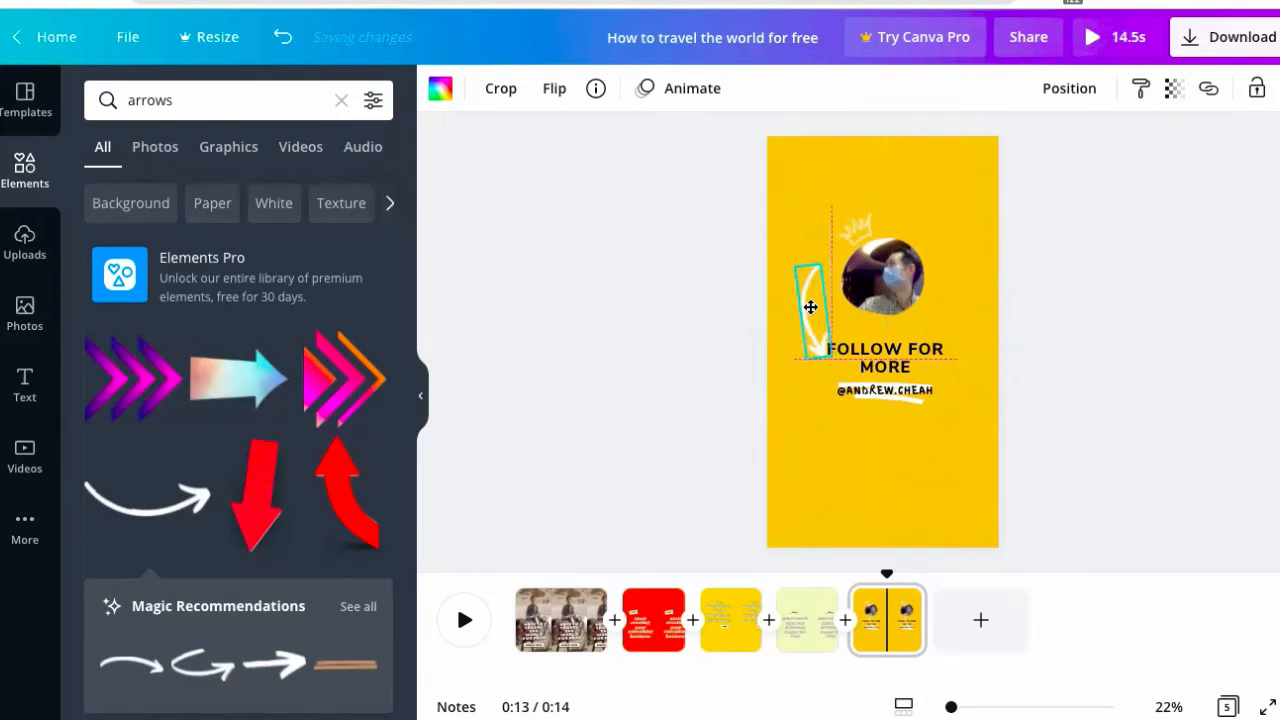
drag(818, 263, 829, 299)
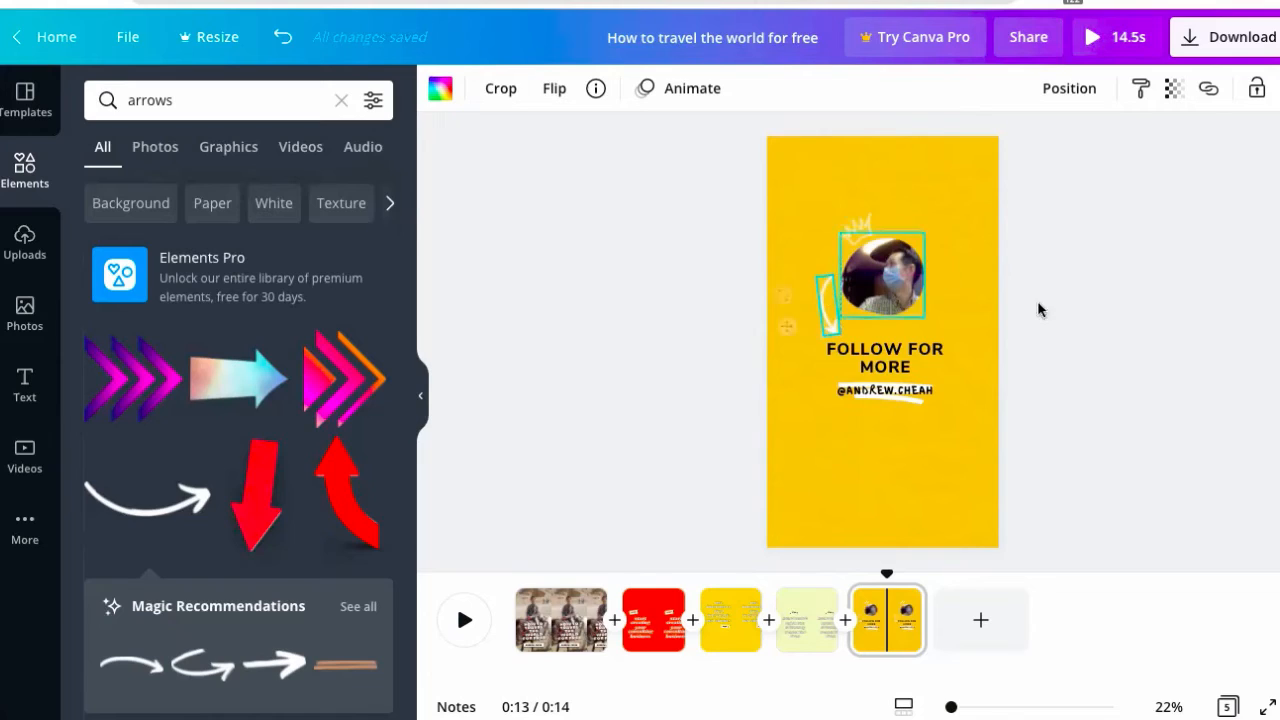
click(956, 307)
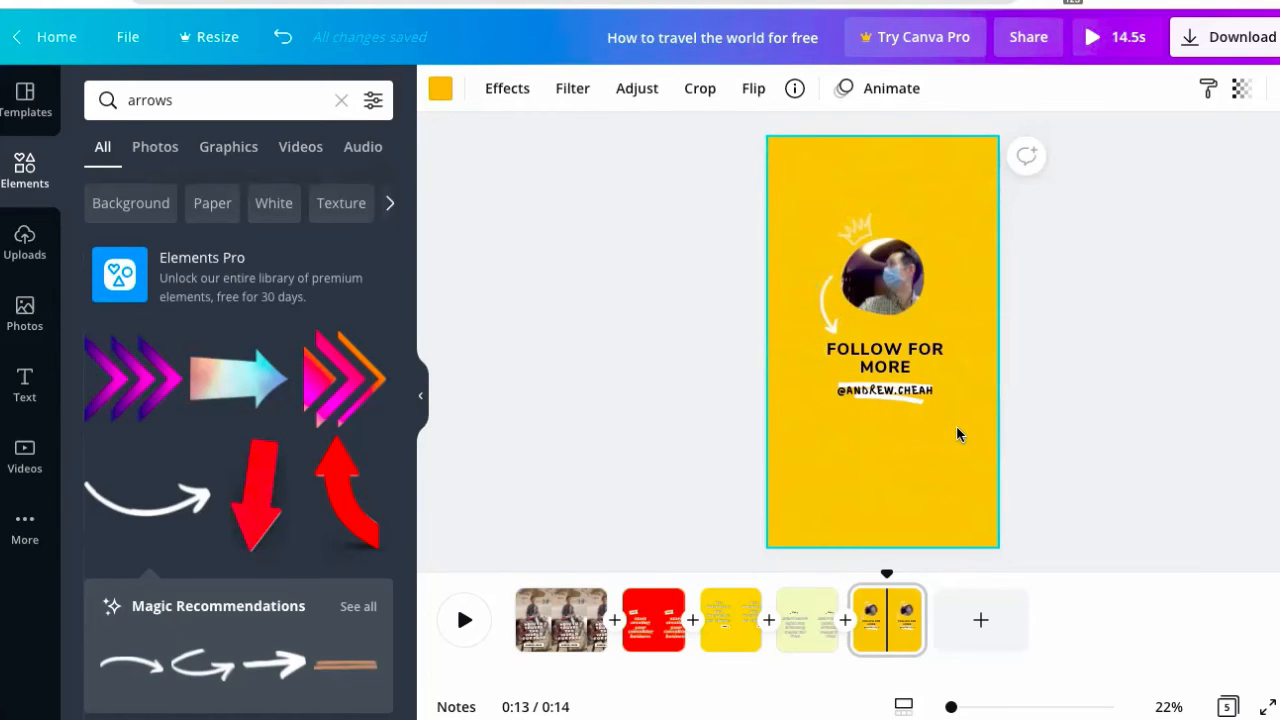
- Ring FOLLOW FOR MORE with a resized white hand-drawn circle from a 'circle animated' graphics search
click(233, 99)
text(cir)
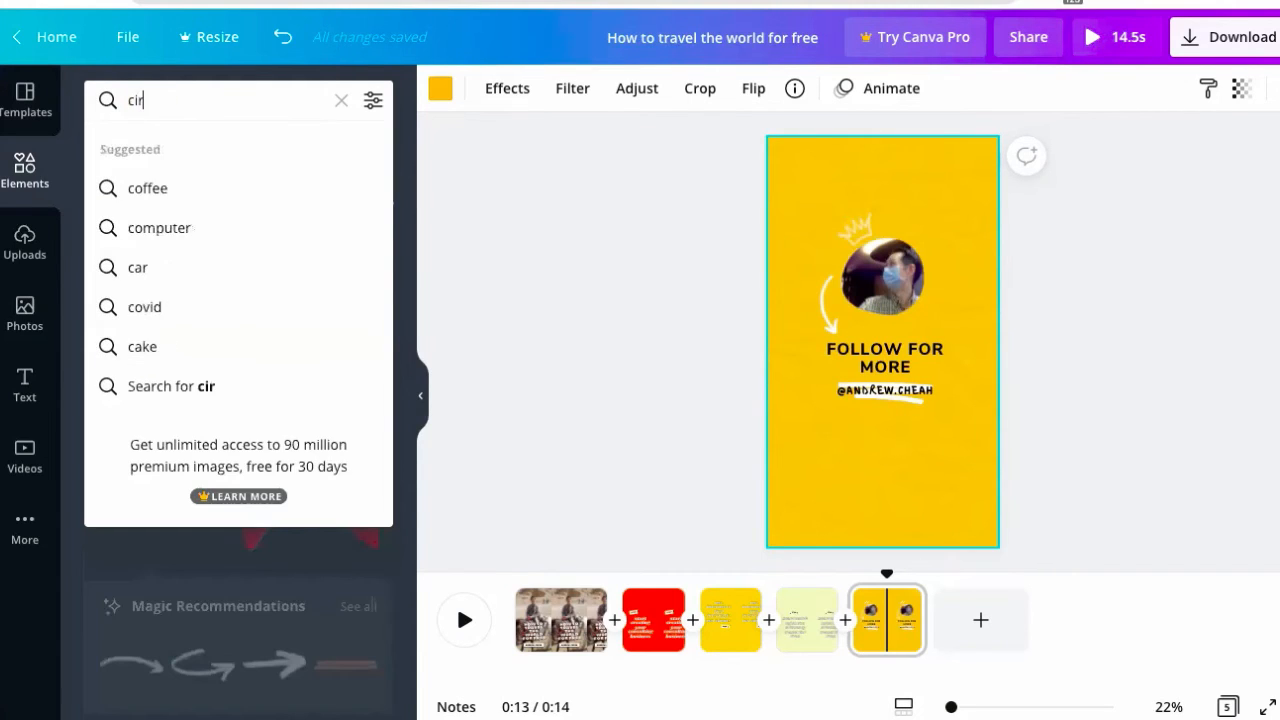
text(cle animated)
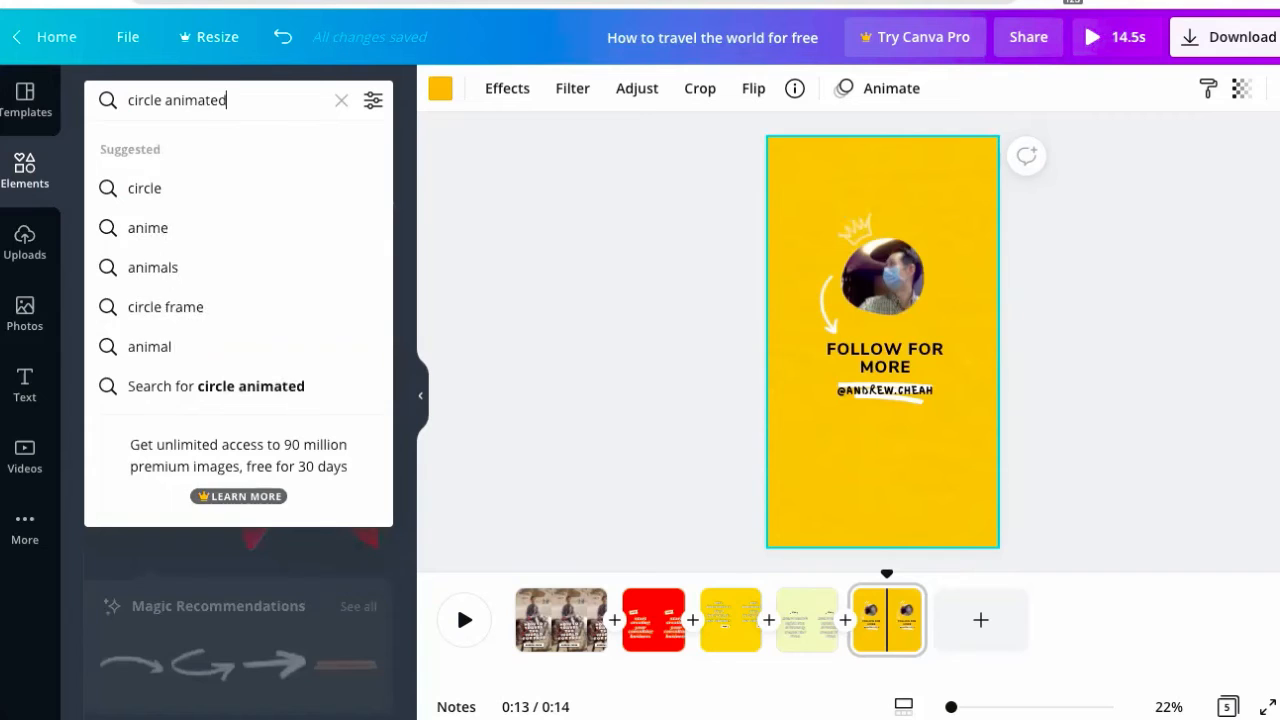
key(Return)
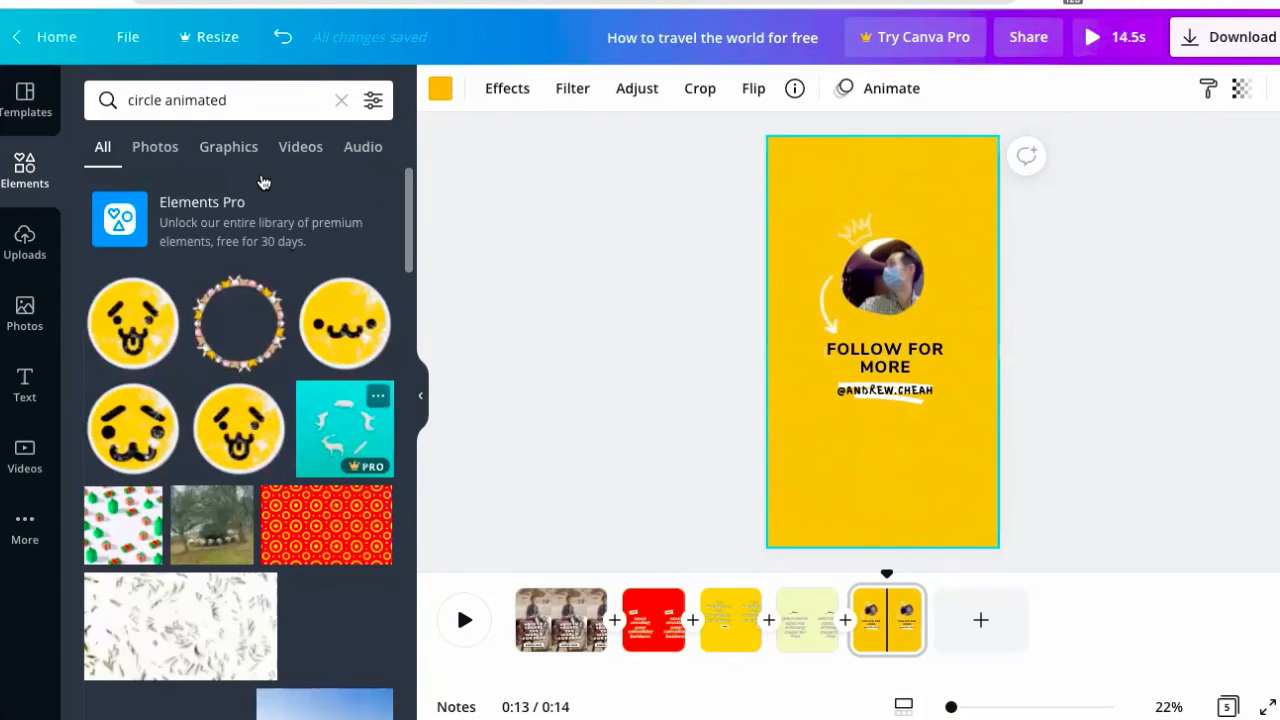
click(230, 148)
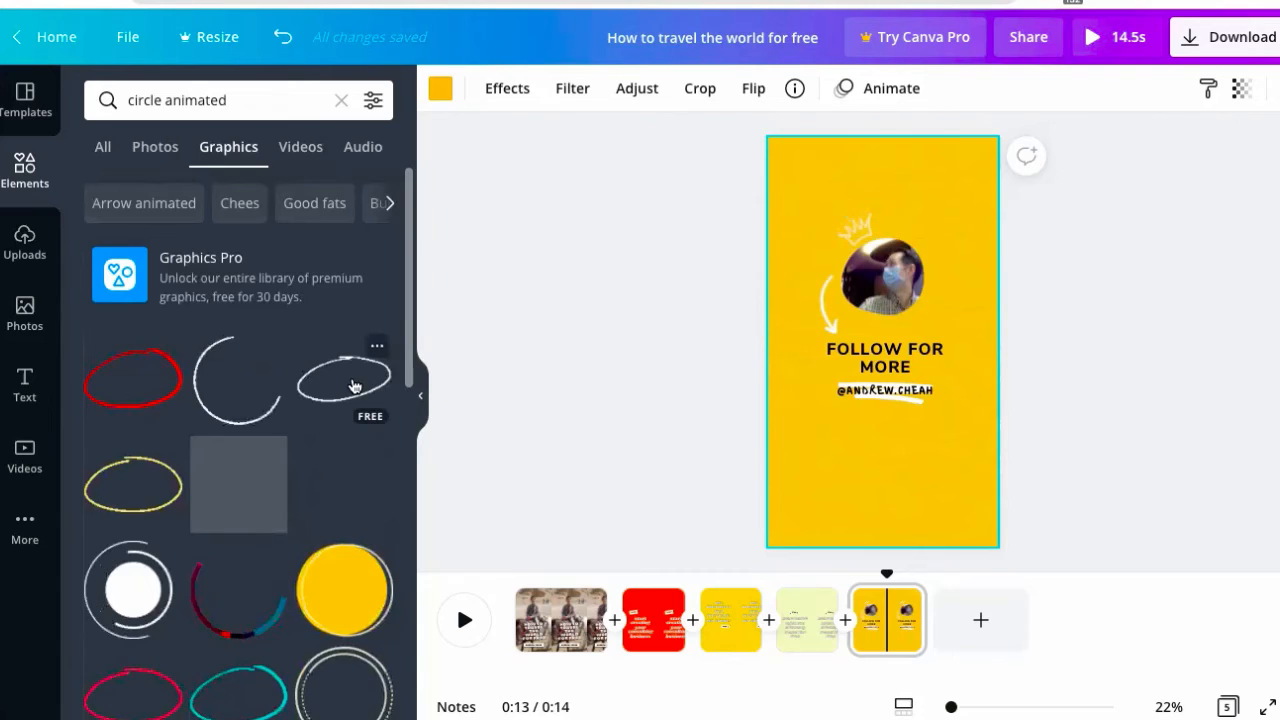
click(354, 387)
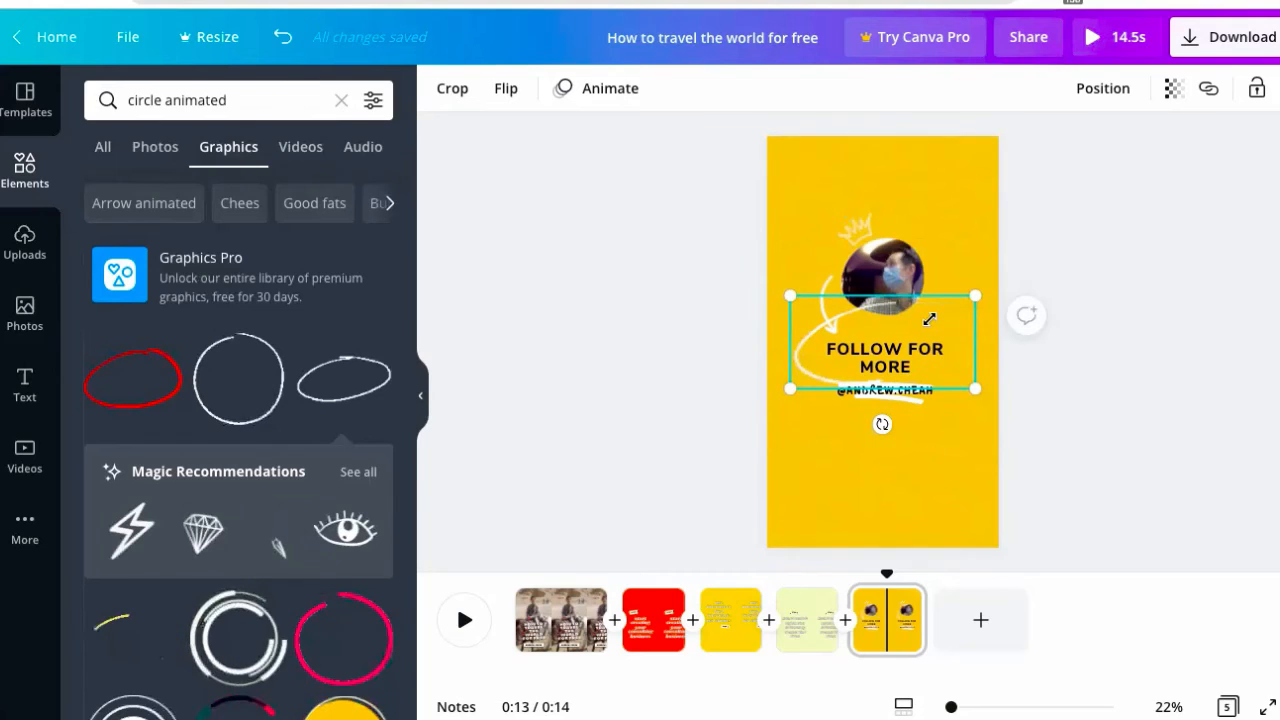
drag(977, 294, 862, 378)
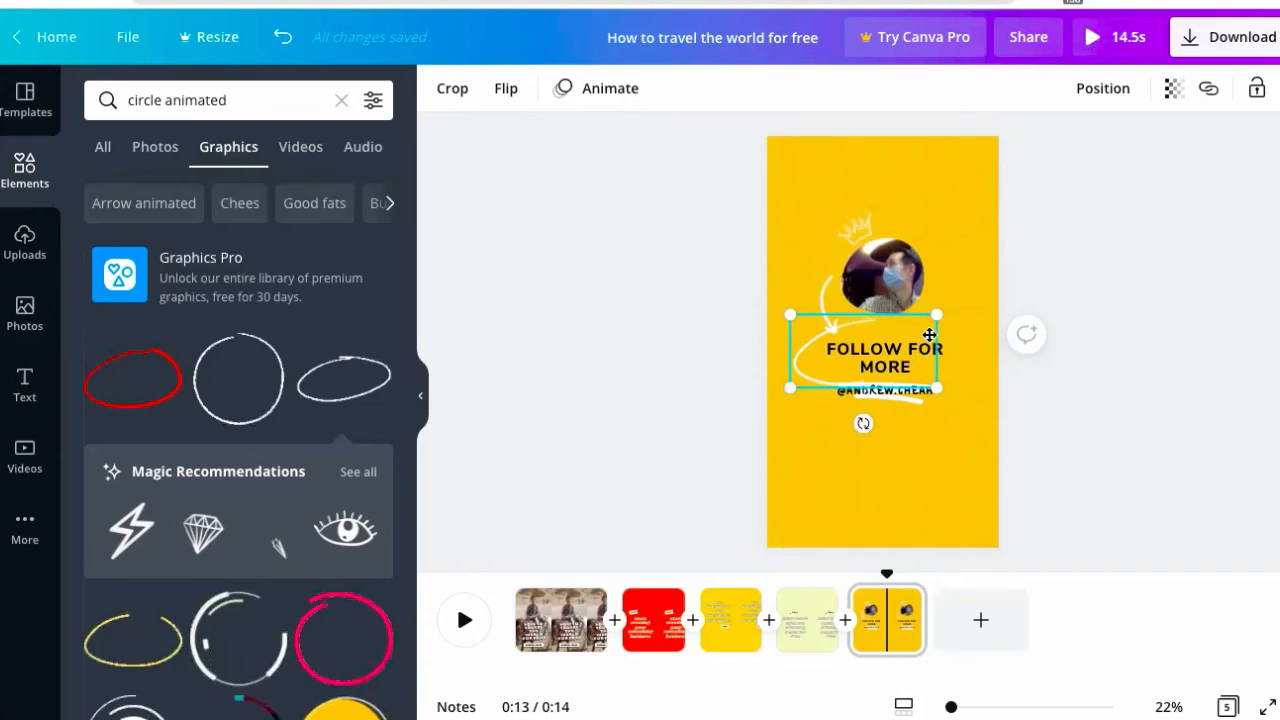
drag(929, 335, 911, 333)
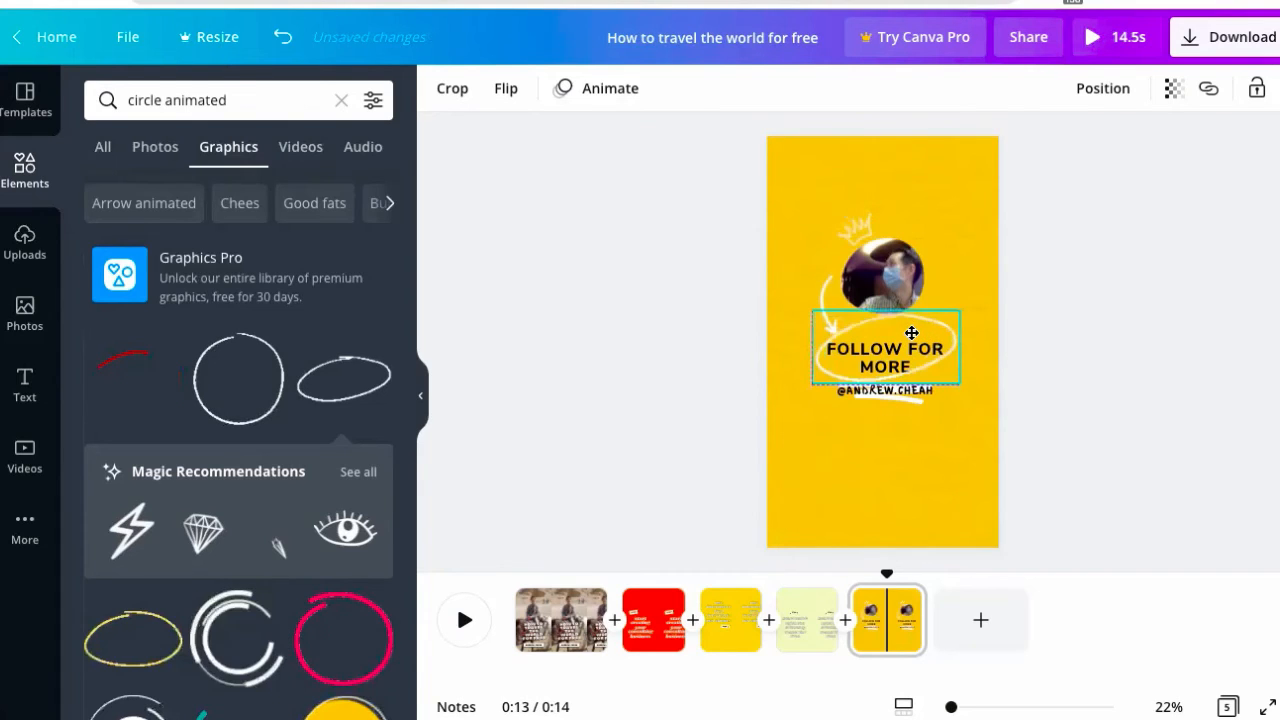
click(976, 450)
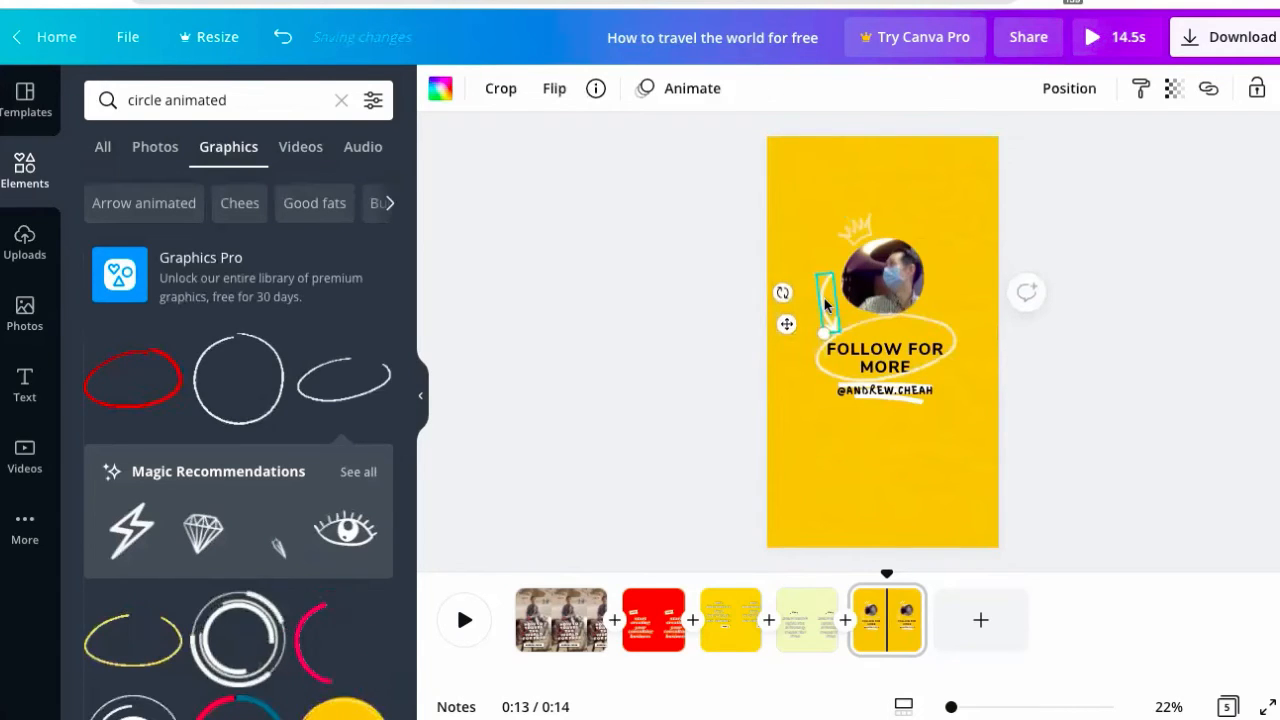
- Nudge the arrow closer to the photo and rotate it to about 99°
mouse_move(827, 295)
mouse_down()
mouse_move(858, 339)
mouse_move(831, 347)
mouse_move(870, 310)
mouse_move(832, 310)
mouse_up()
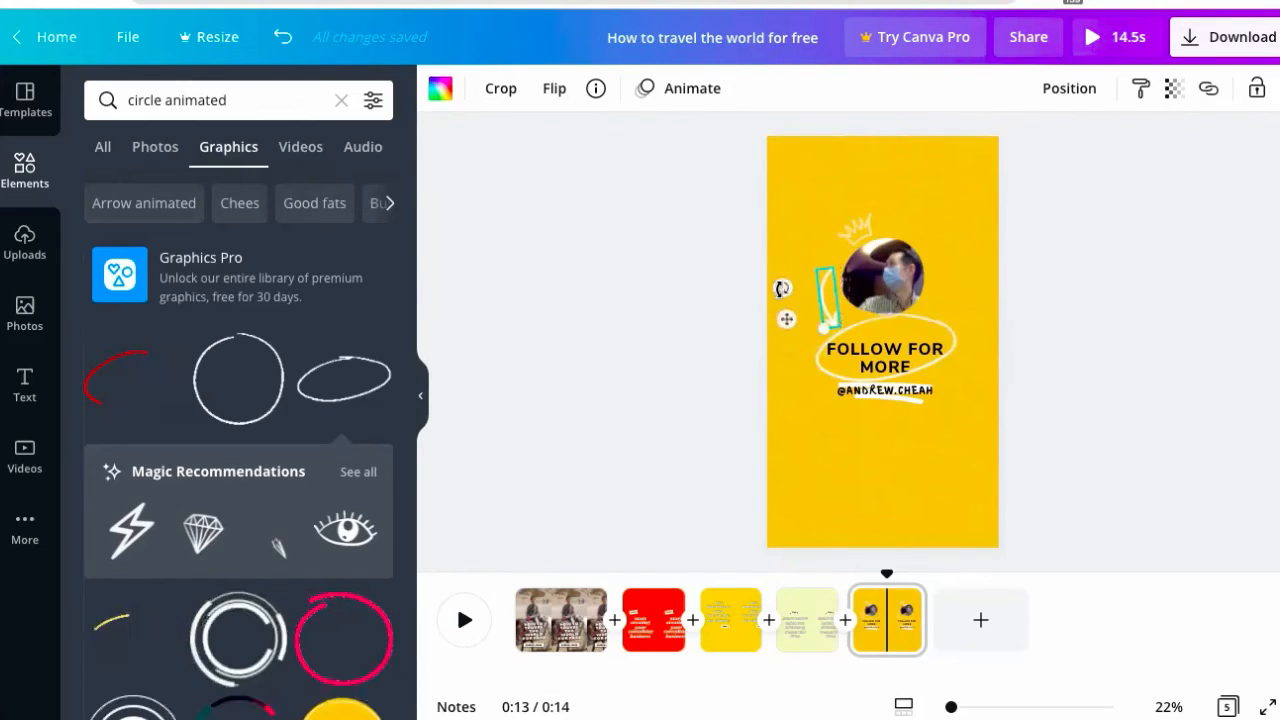
drag(784, 284, 785, 278)
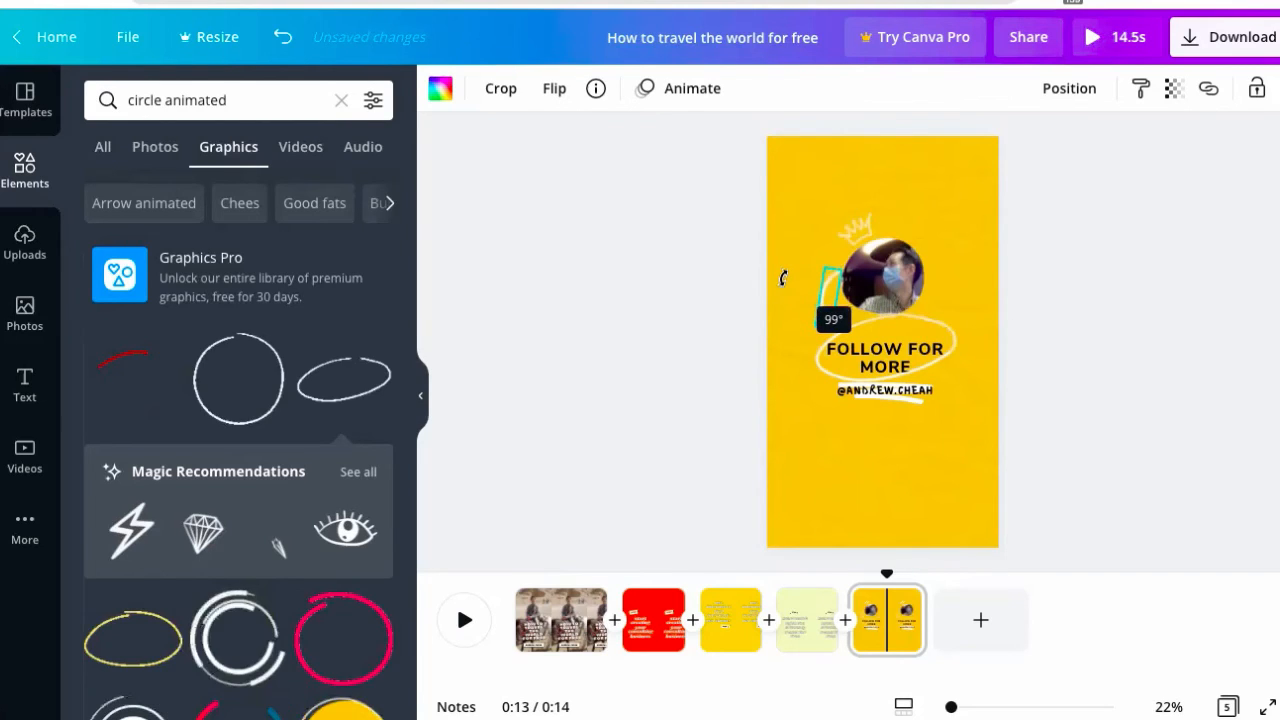
click(726, 317)
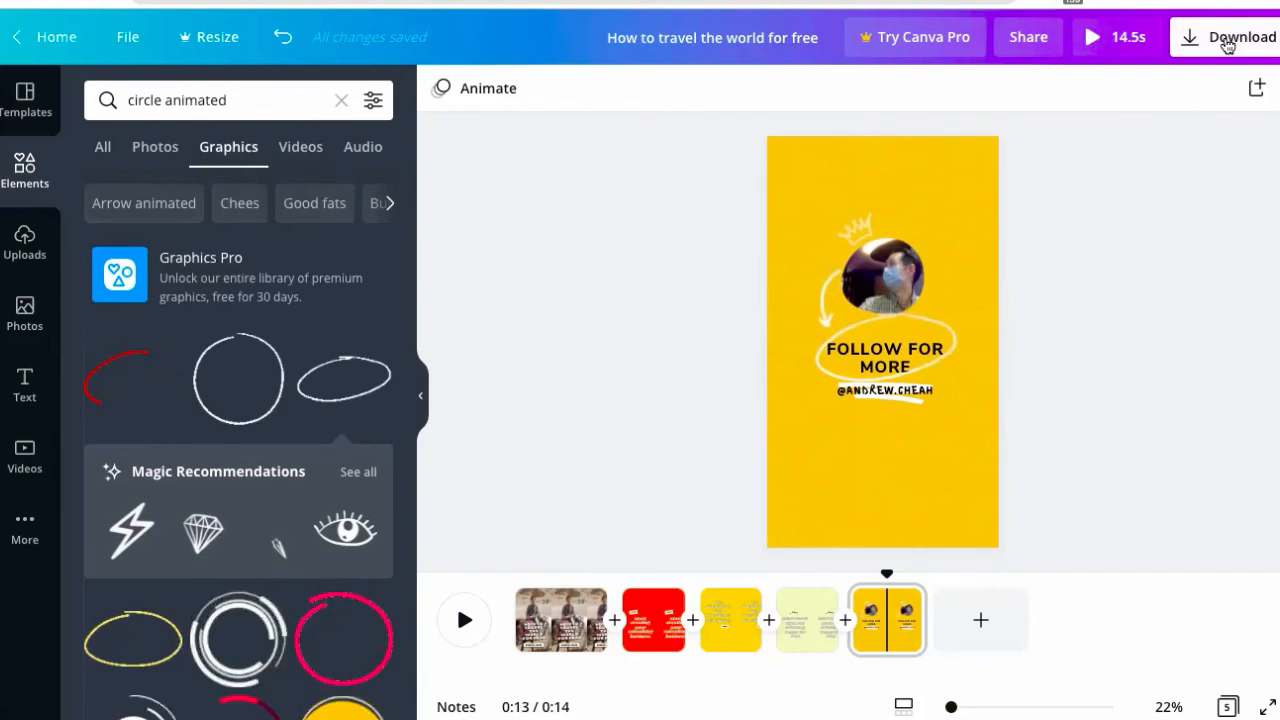
- Download all 5 pages as an MP4 video
click(1228, 40)
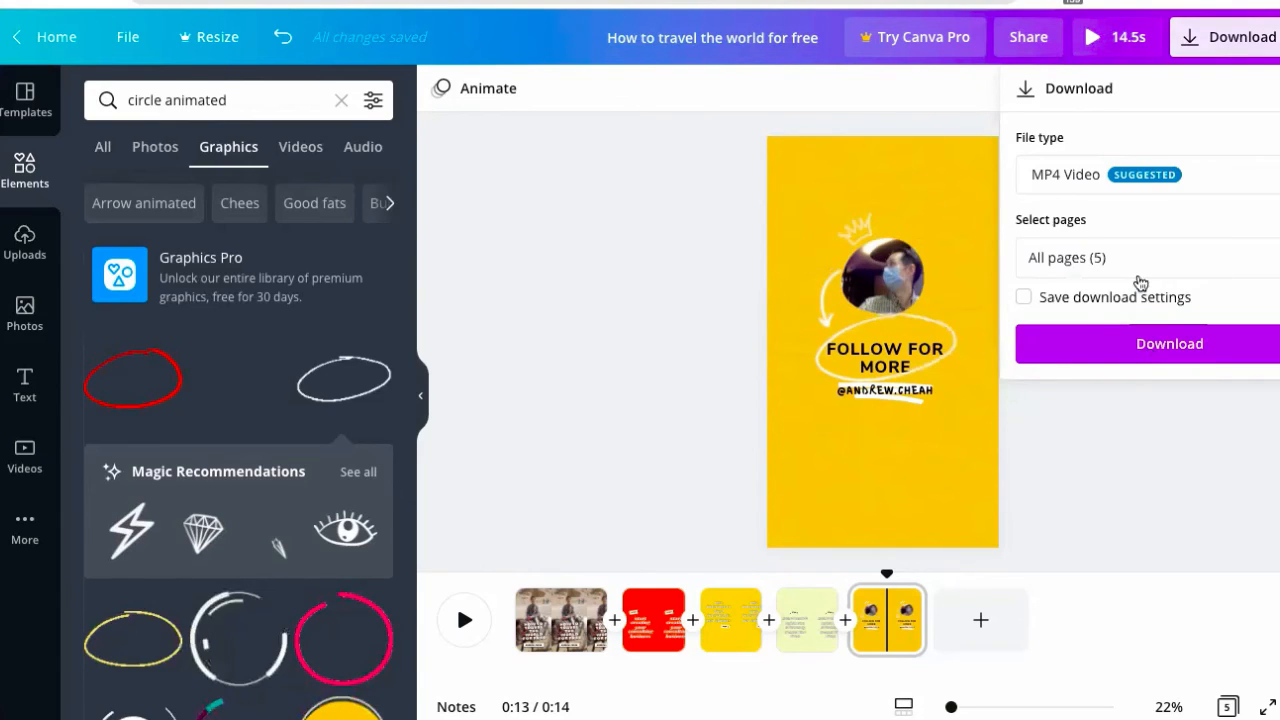
click(1153, 345)
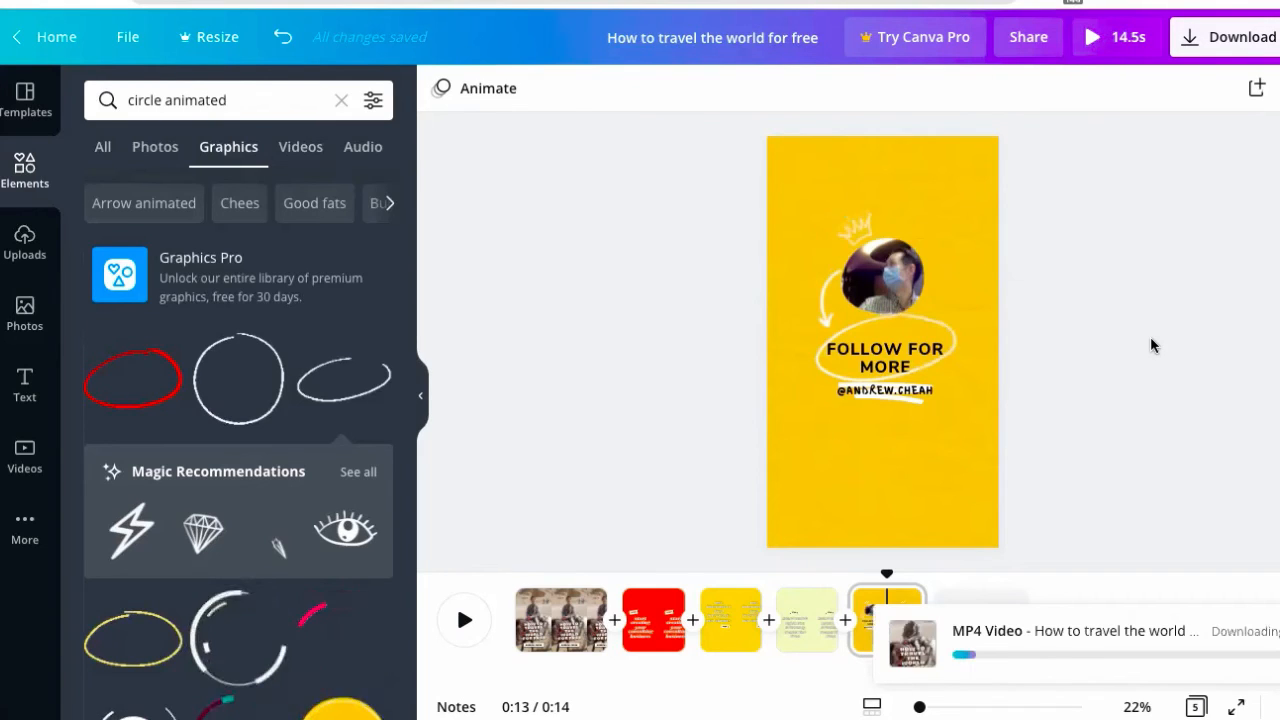